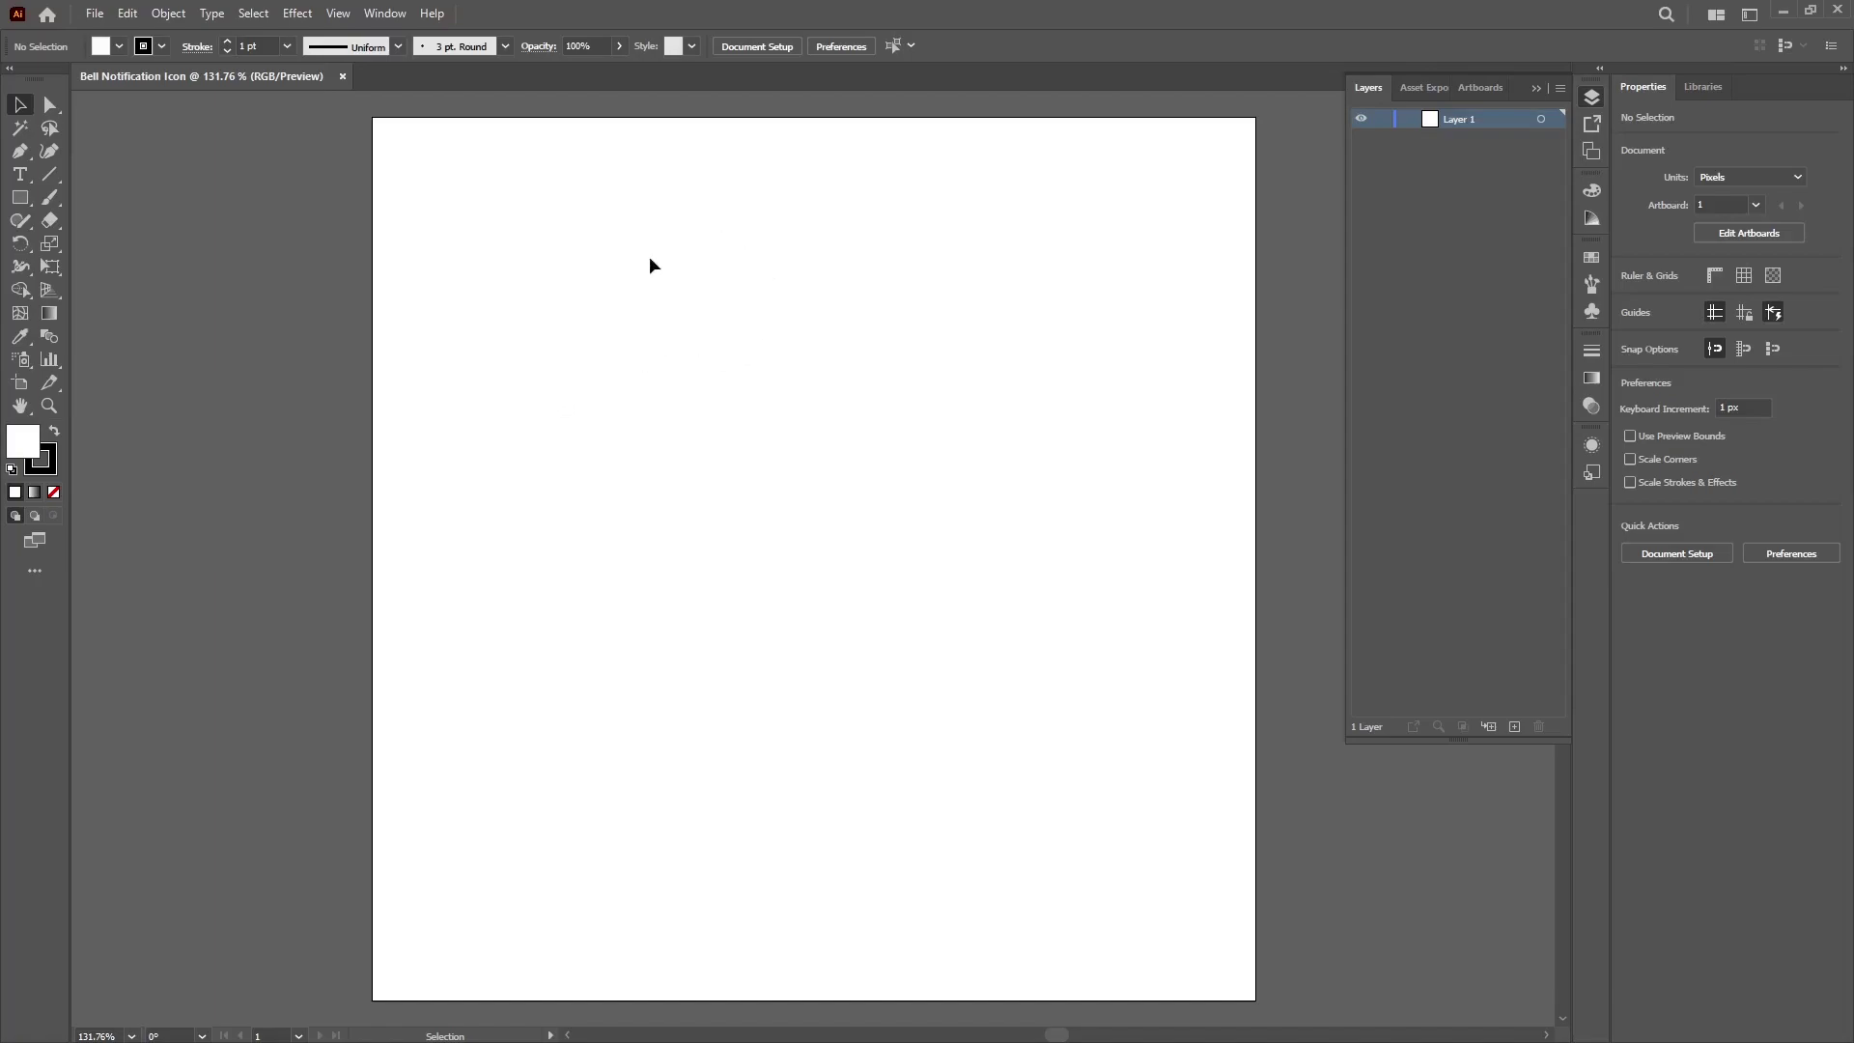
- Draw a 150 × 200 px rectangle and centre it horizontally and vertically on the artboard
click(21, 199)
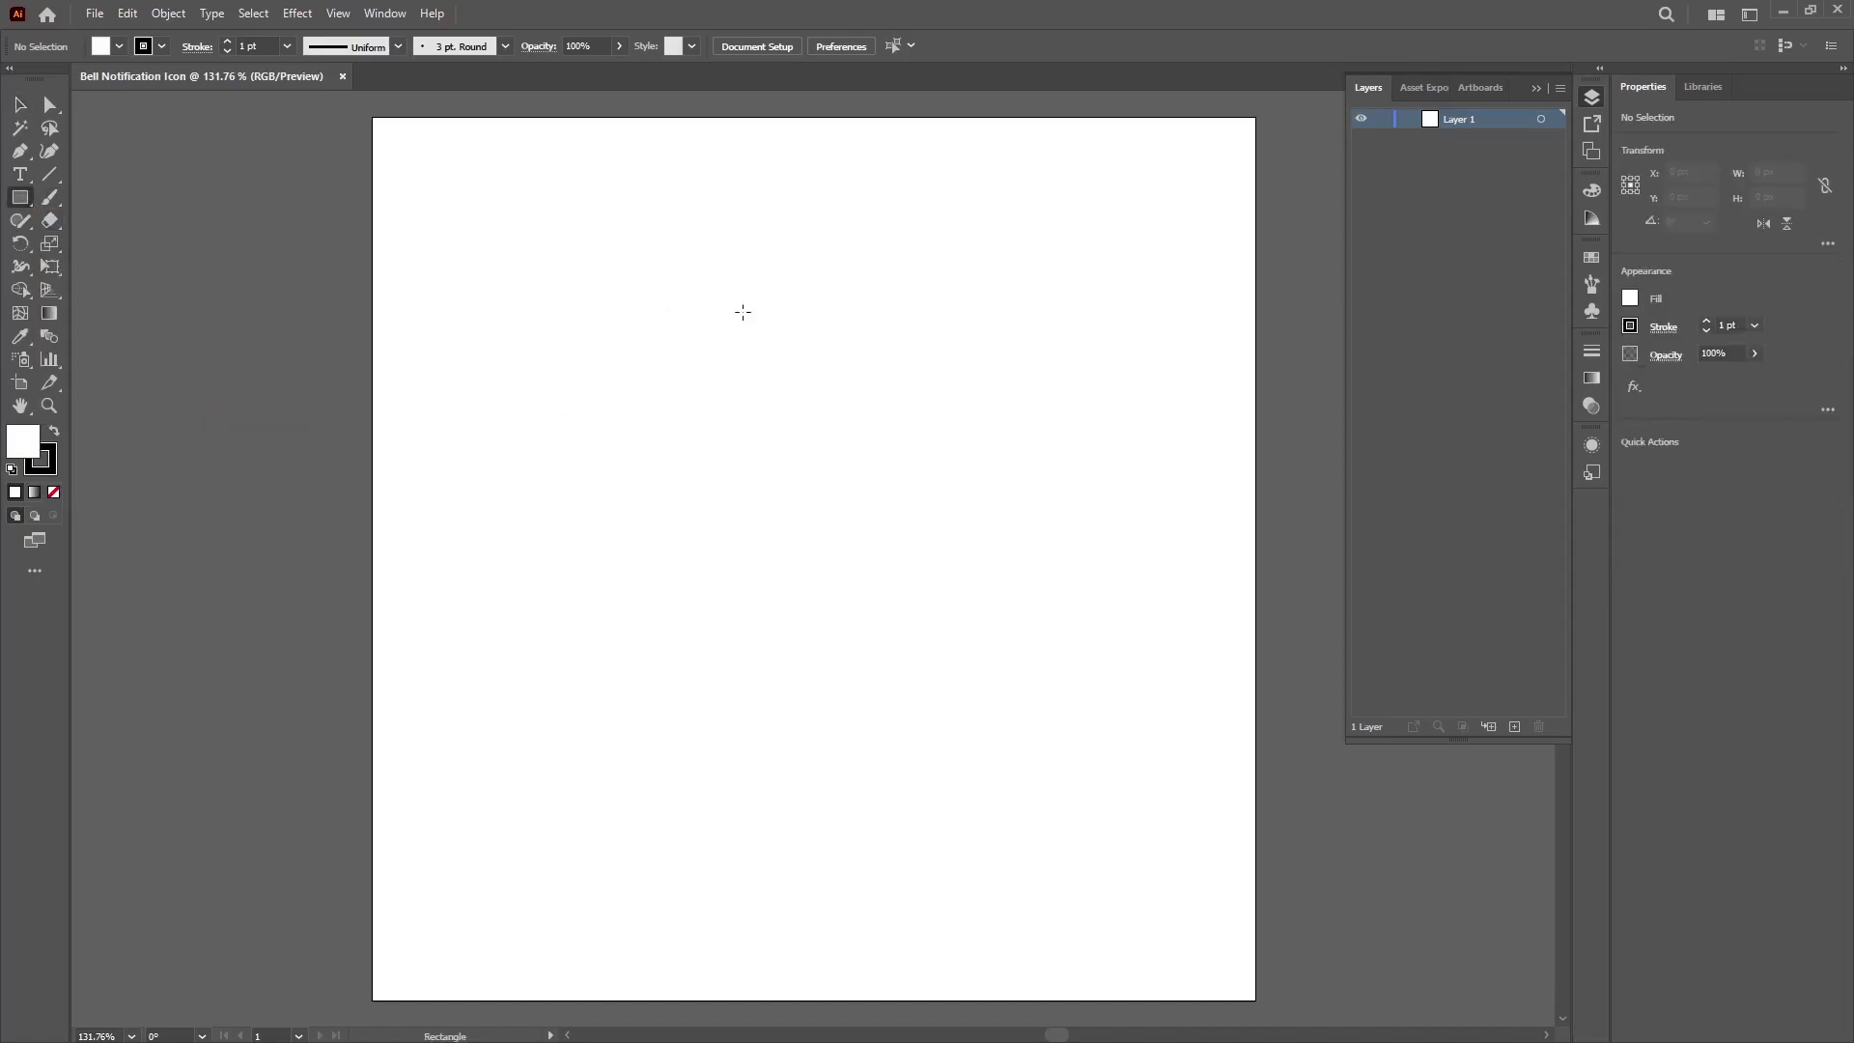
click(819, 529)
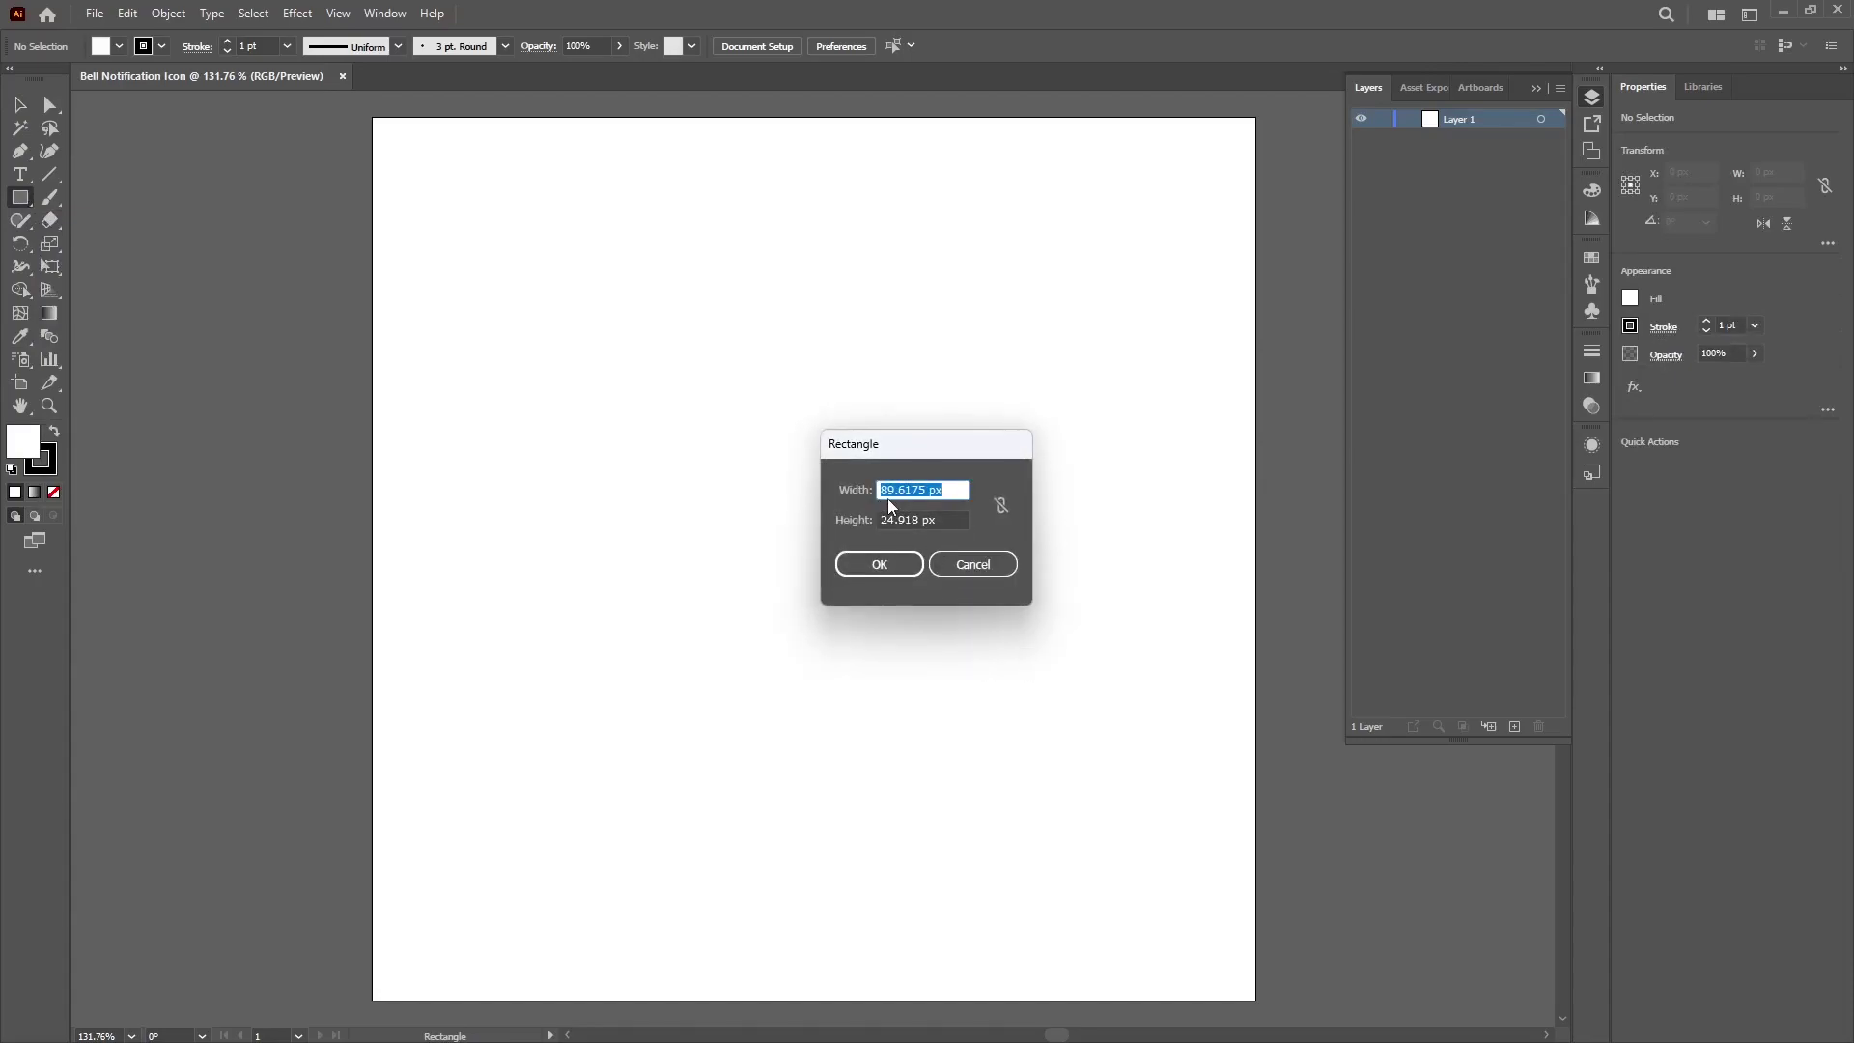
text(150)
double_click(893, 520)
text(200)
click(872, 564)
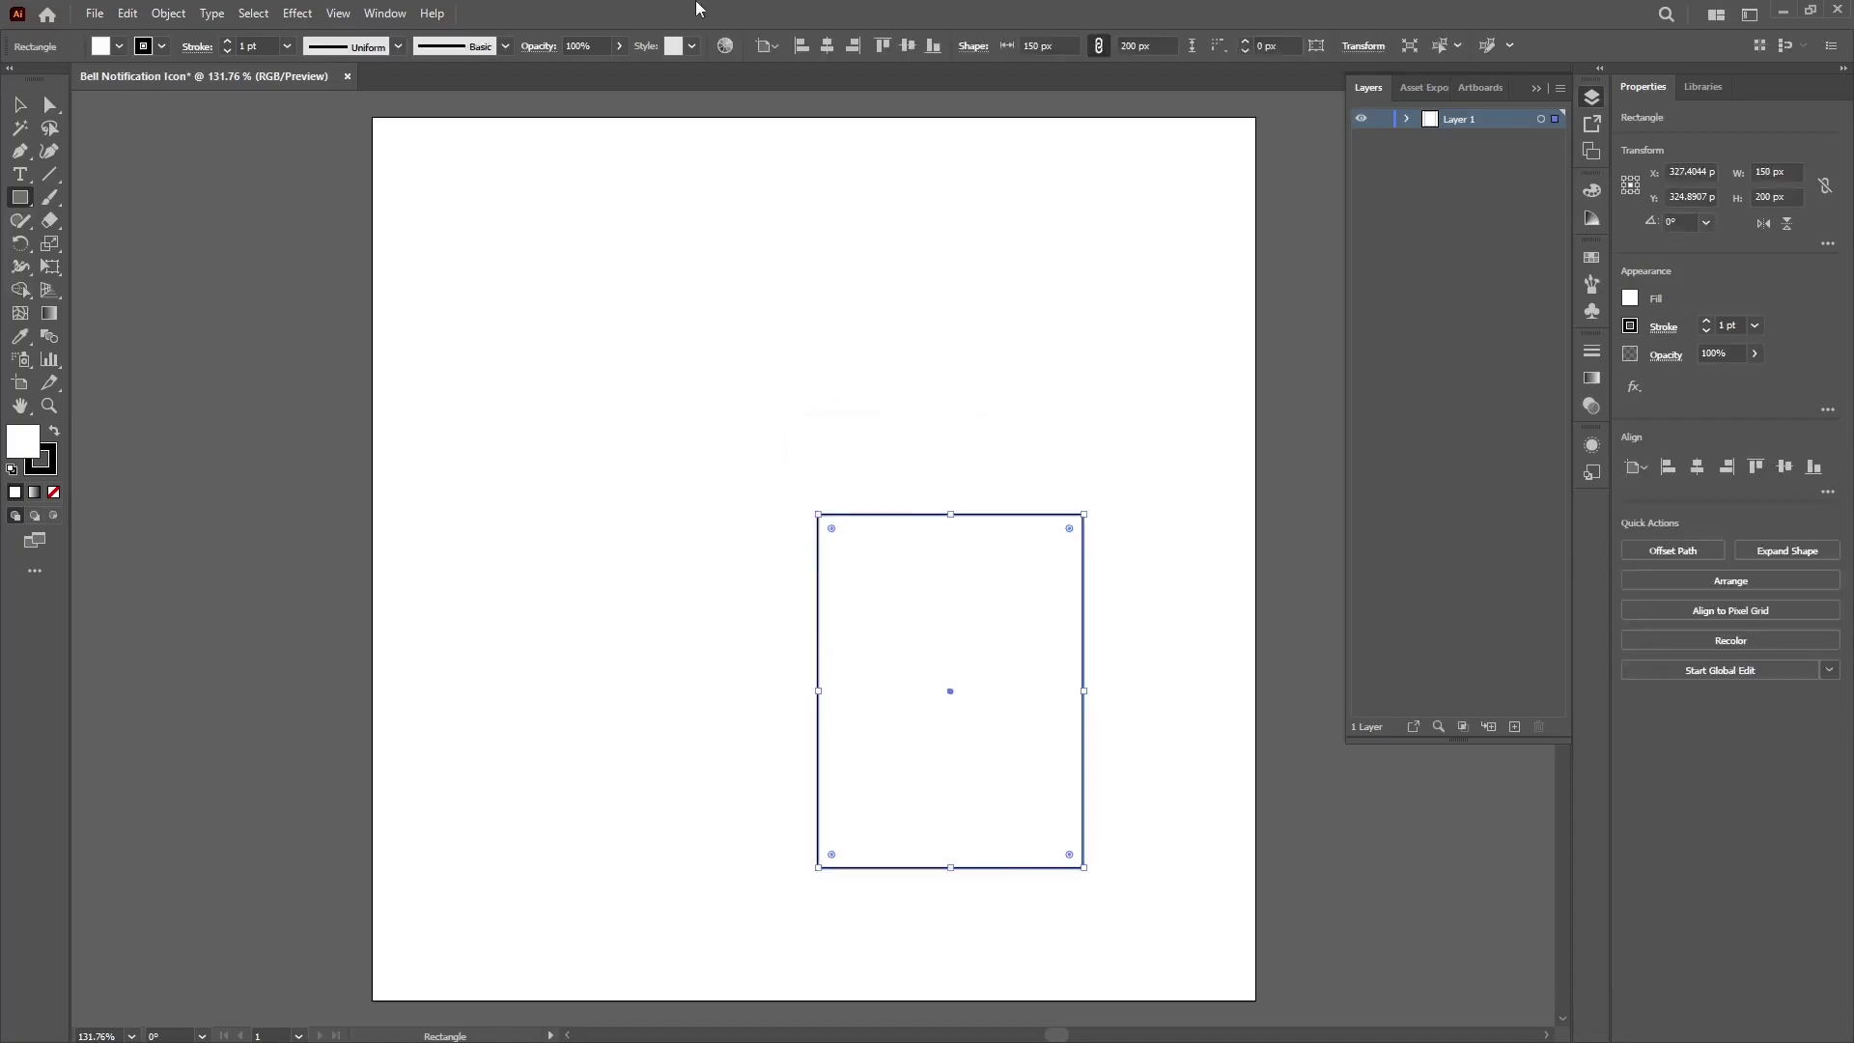
click(826, 47)
click(907, 46)
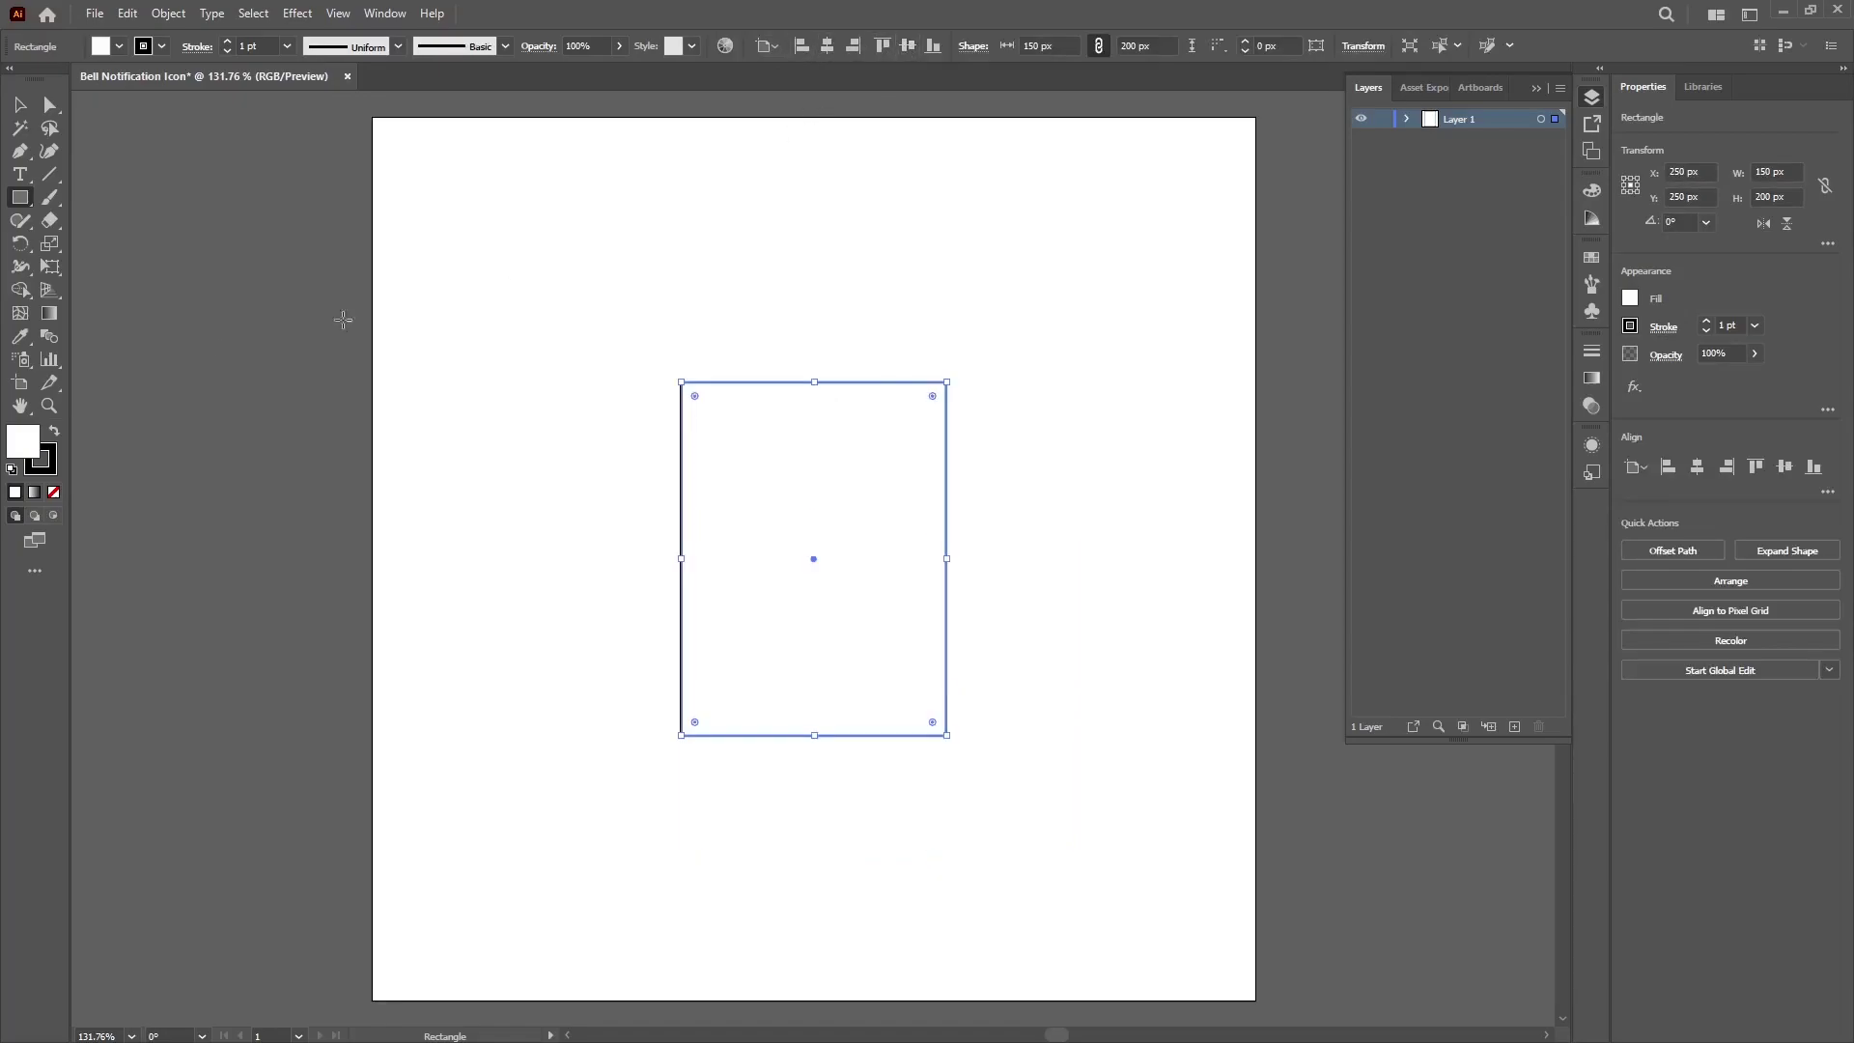
- Add a second rectangle 150 px wide and 200/3 (66.6667) px tall
click(813, 523)
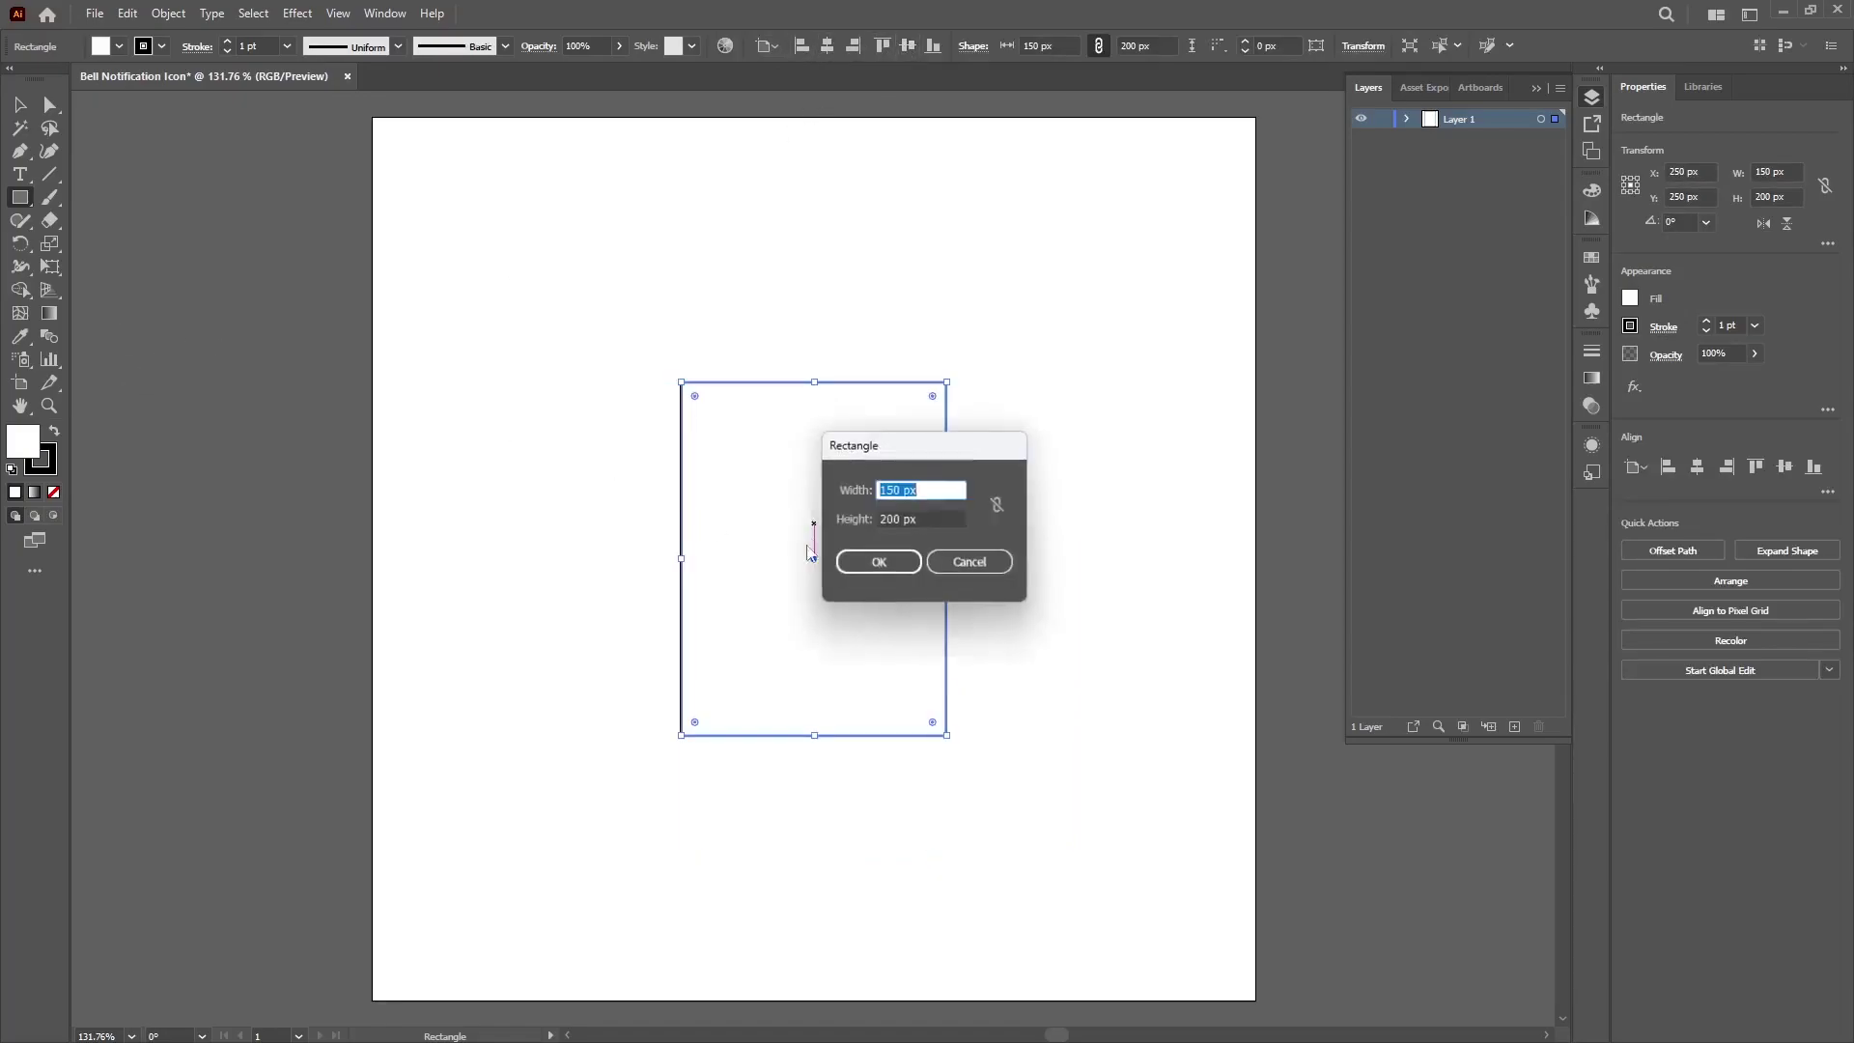
click(930, 492)
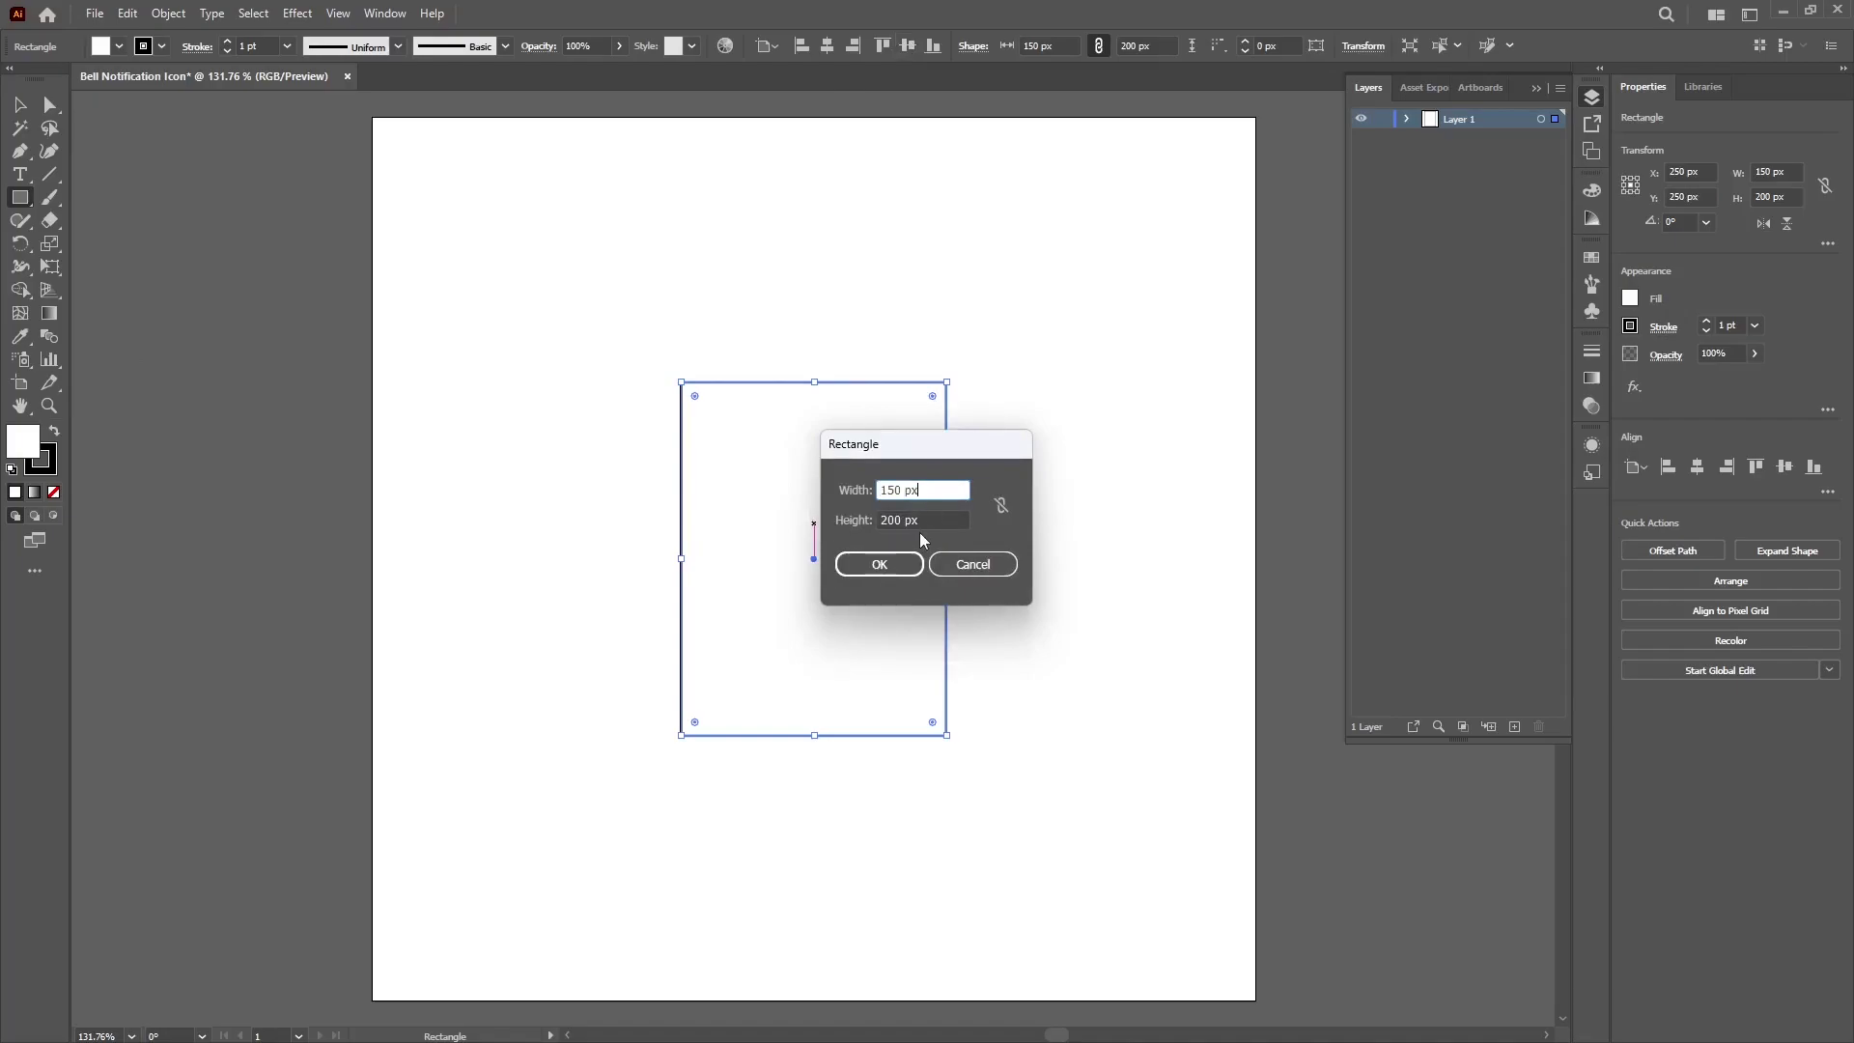
double_click(889, 521)
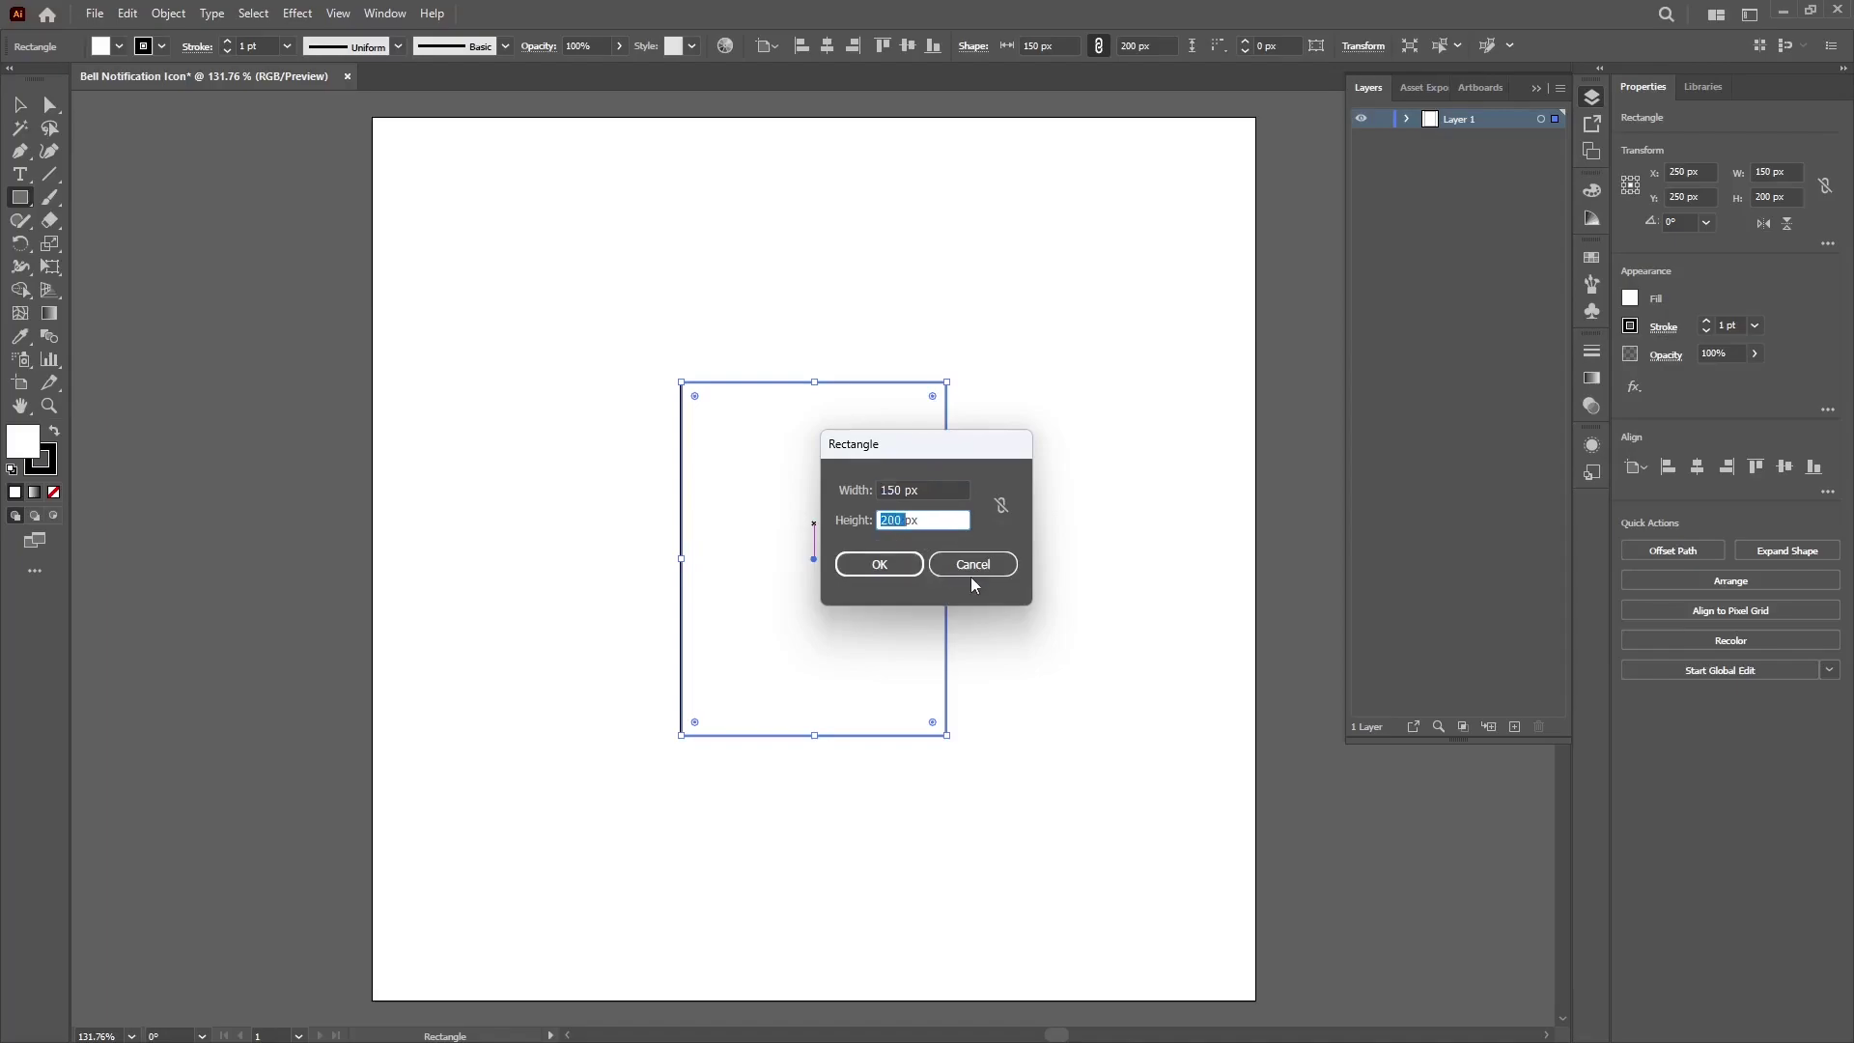
key(Right)
text(/3)
key(Return)
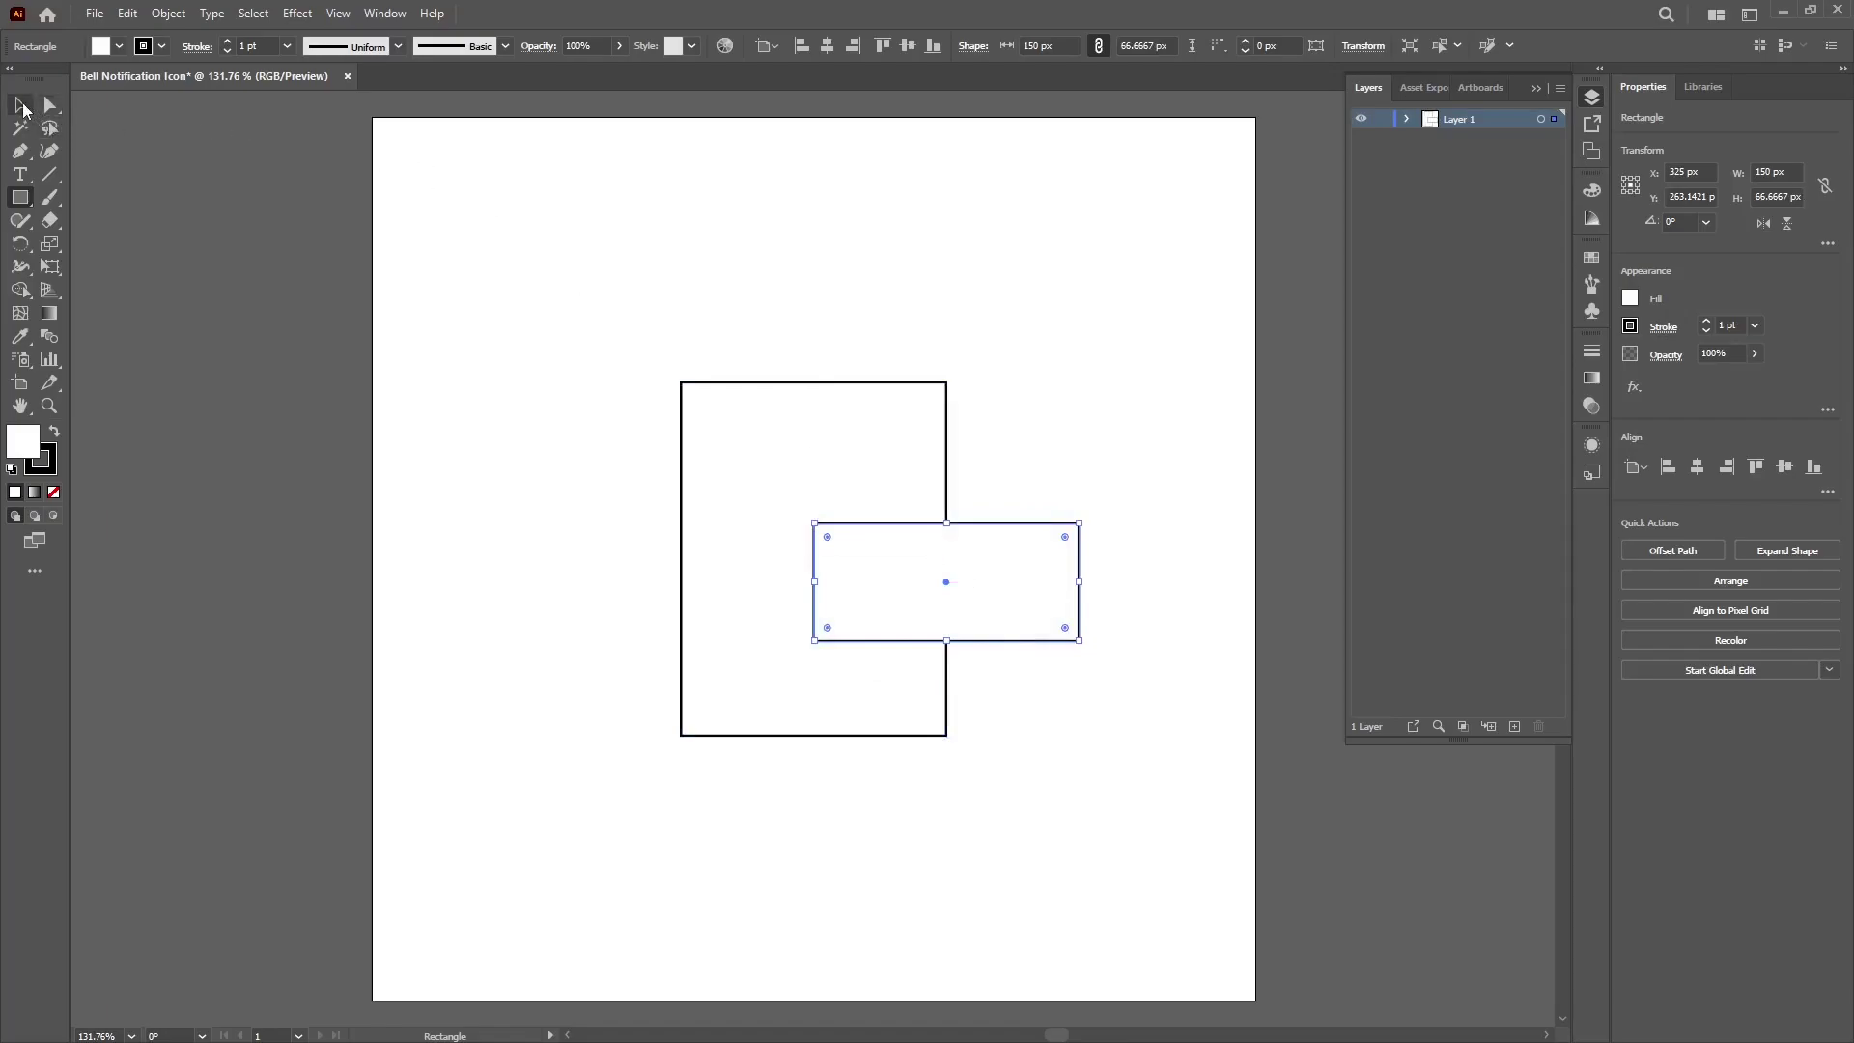
- Align the short rectangle to the horizontal centre and bottom edge of the tall rectangle
click(22, 106)
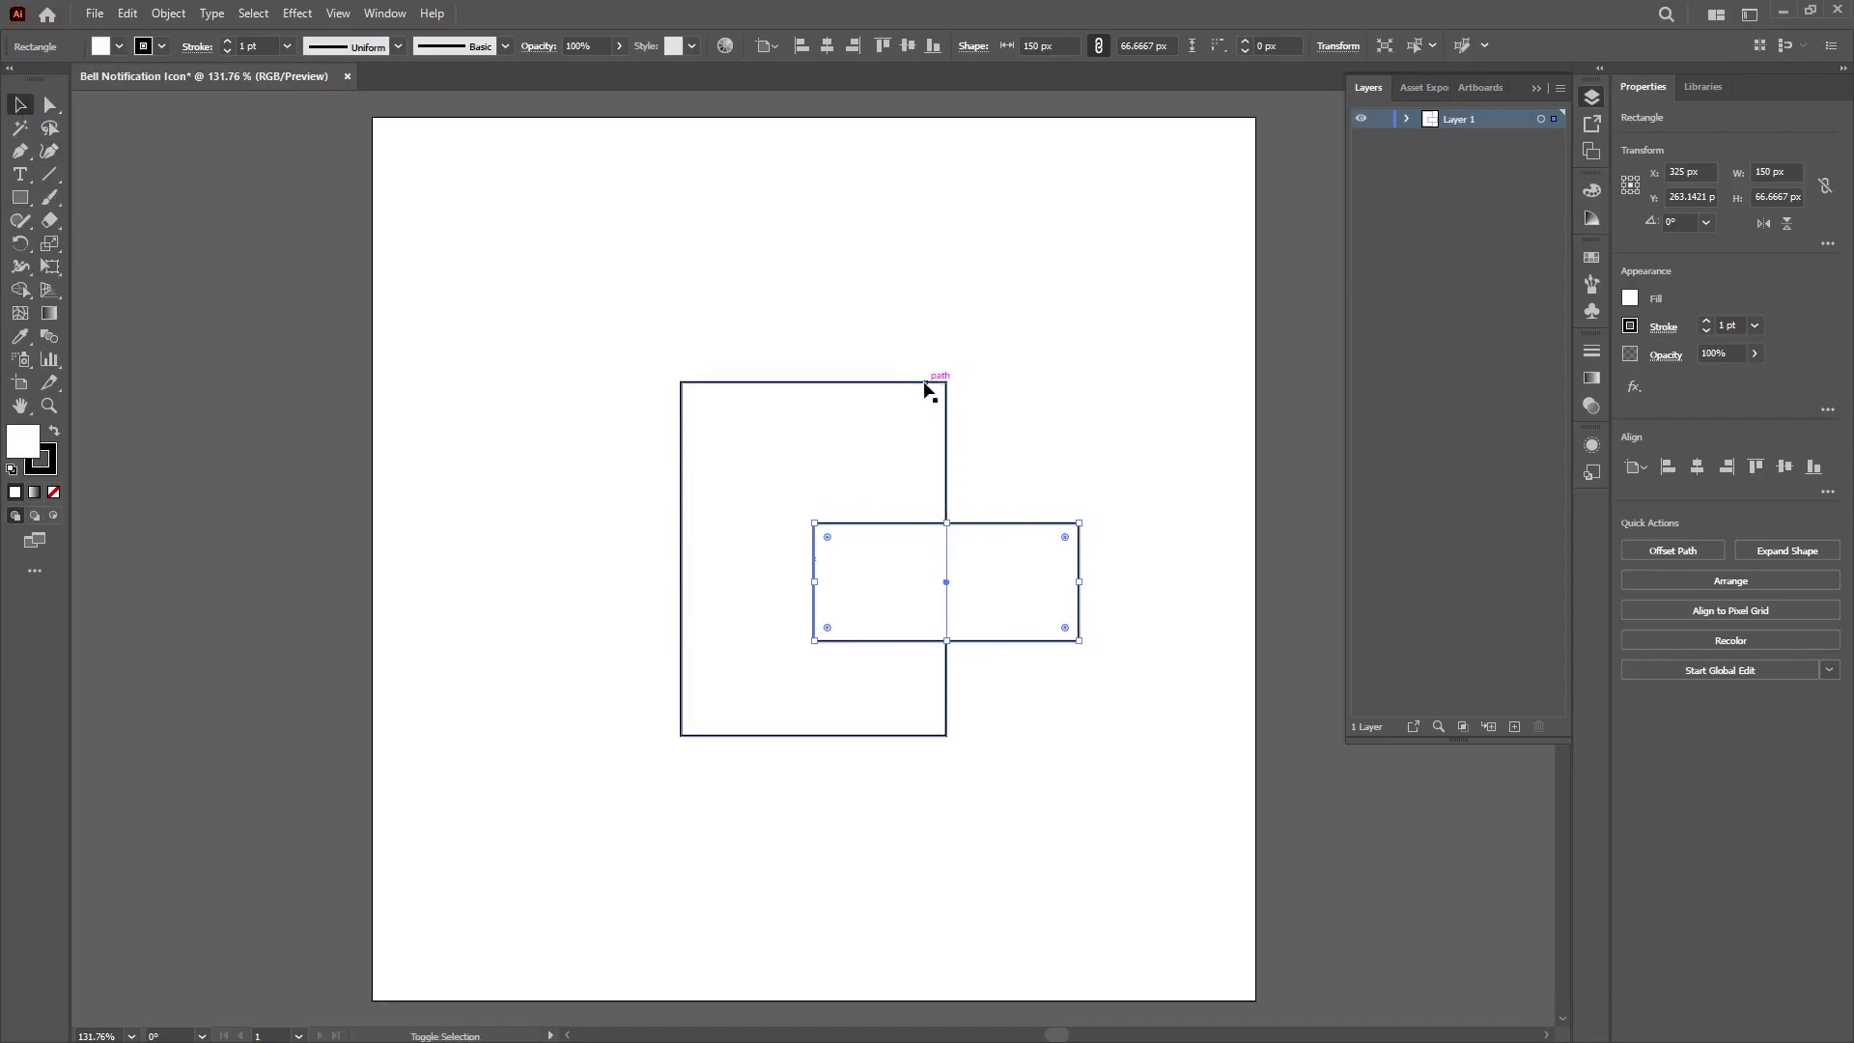
shift+click(885, 394)
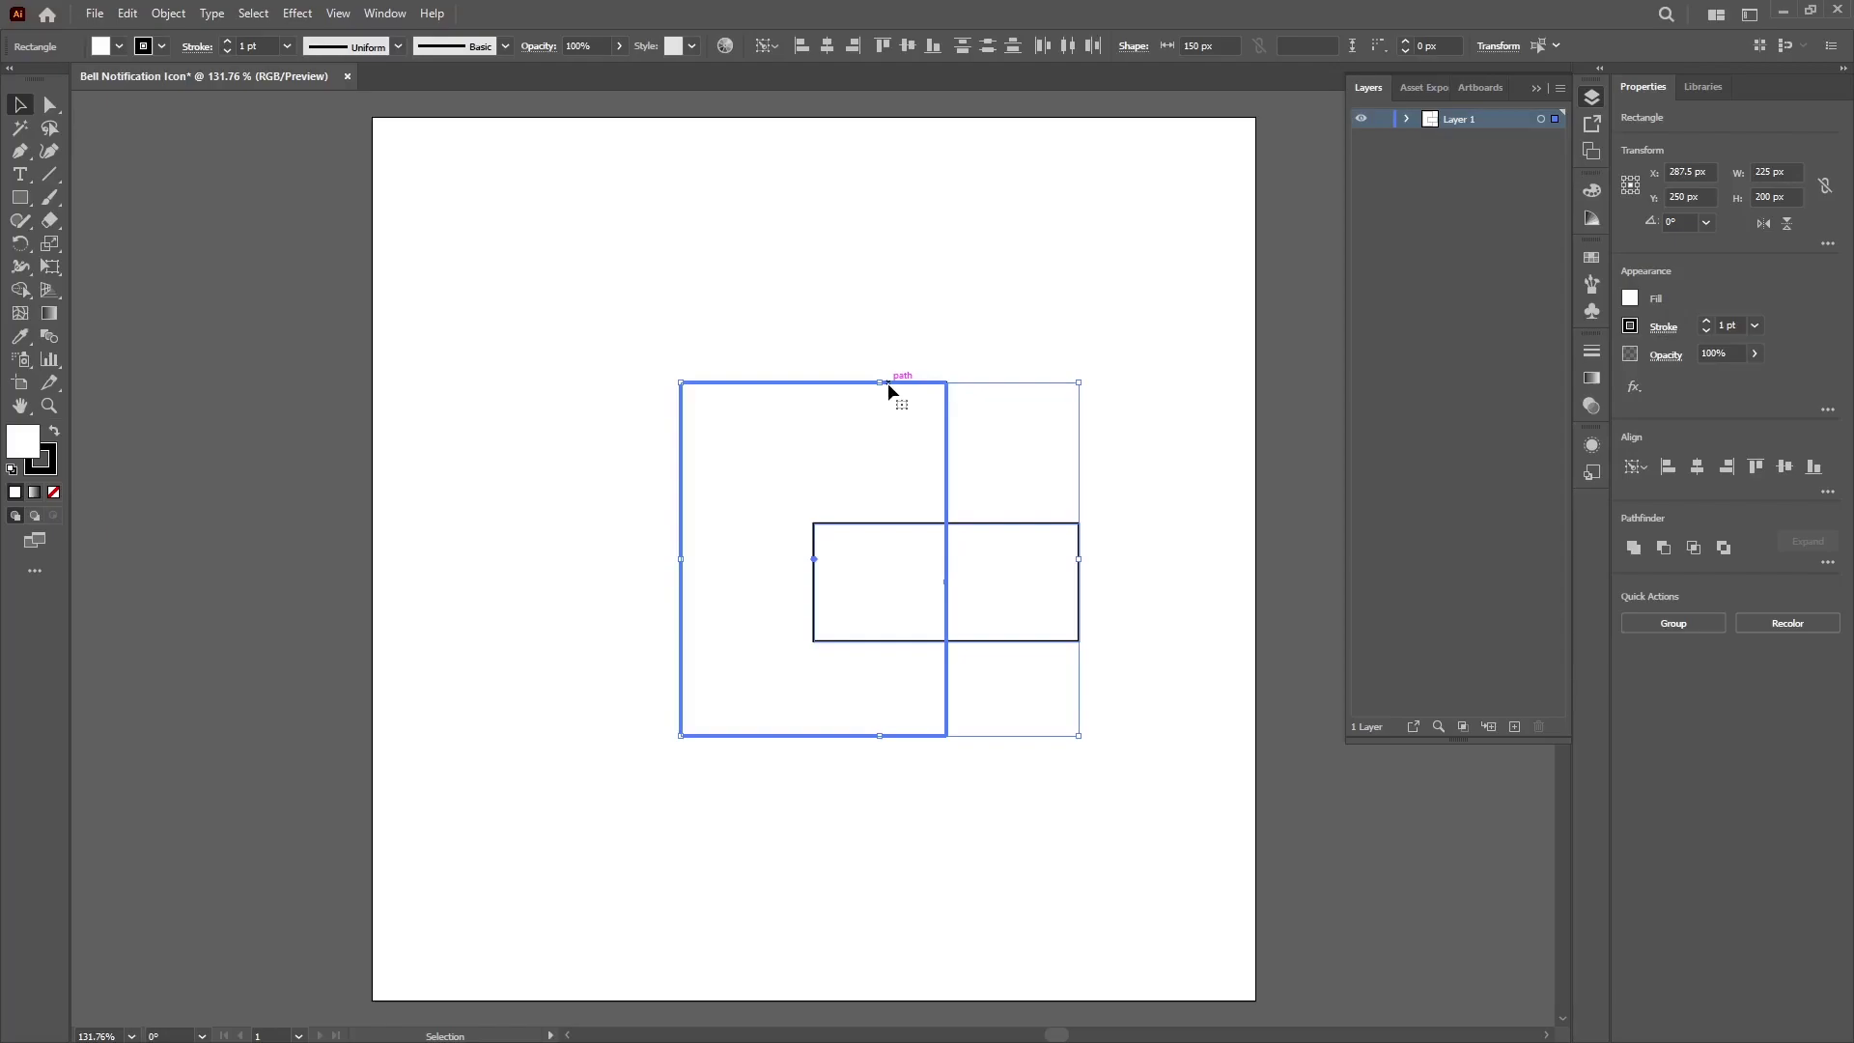
click(827, 48)
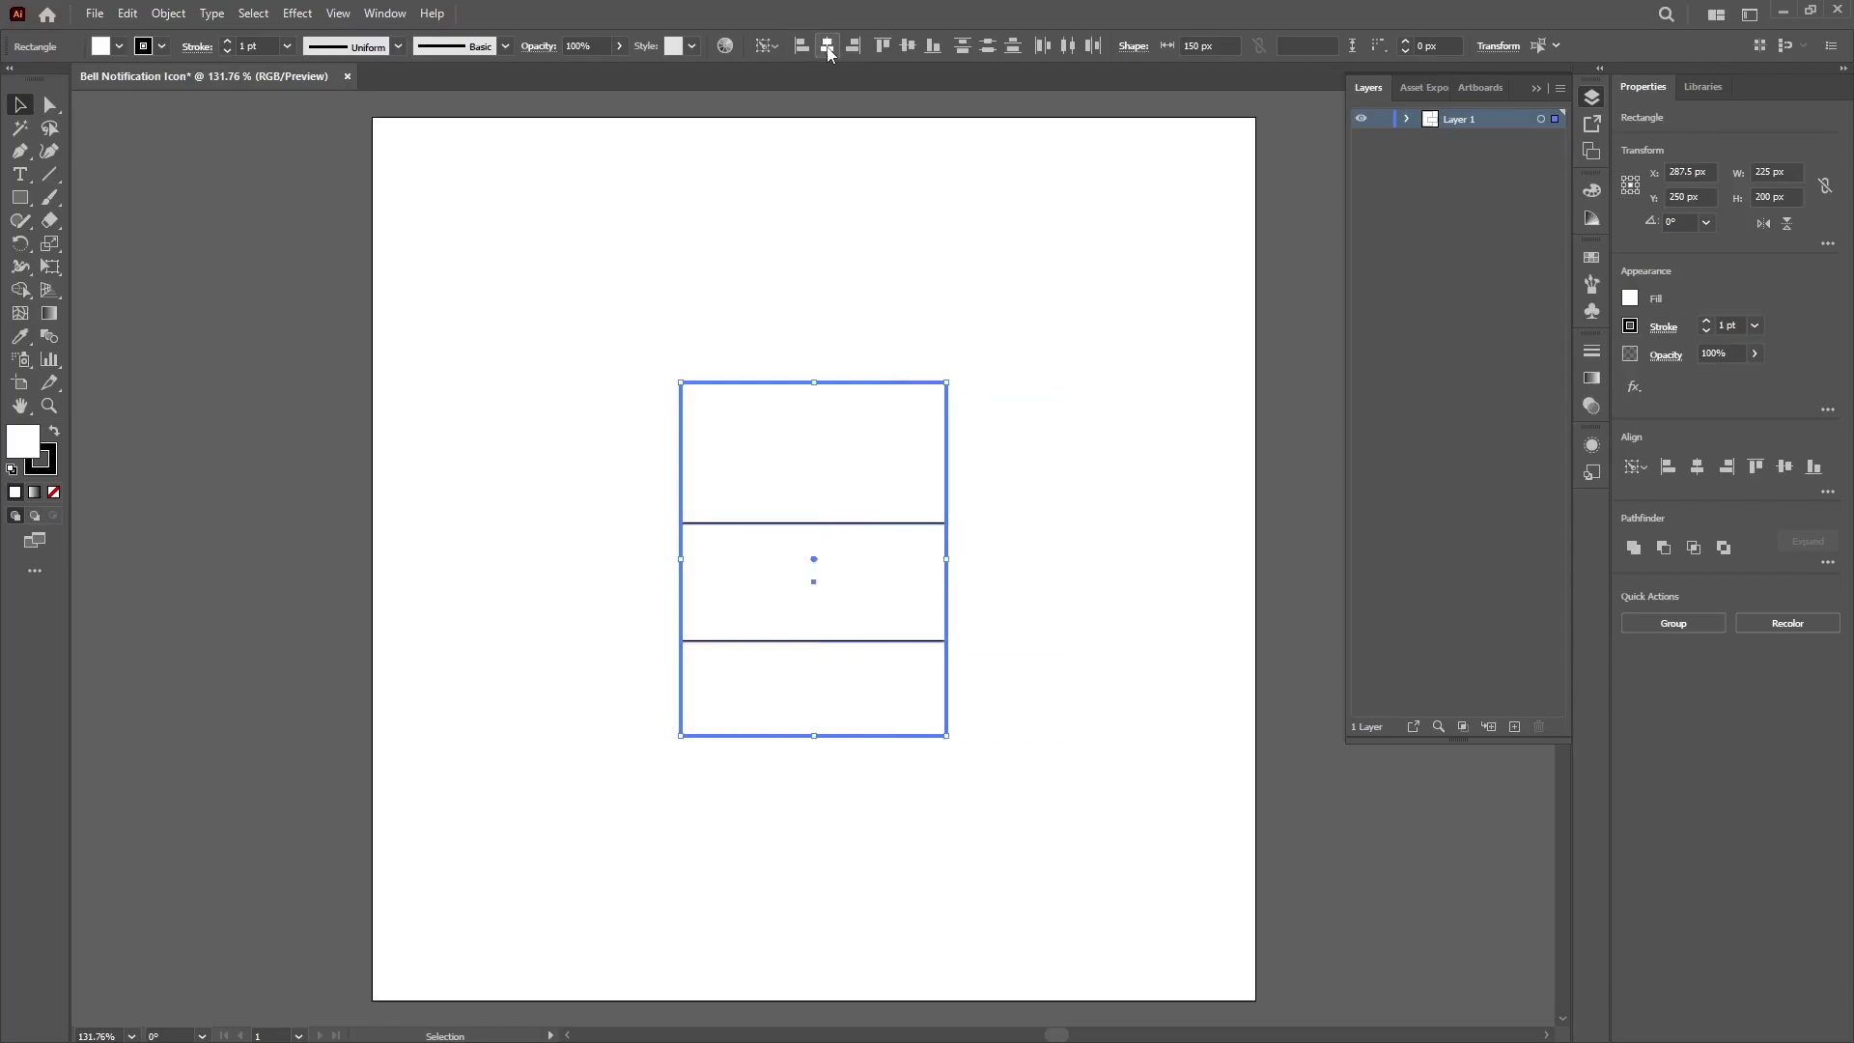
click(933, 48)
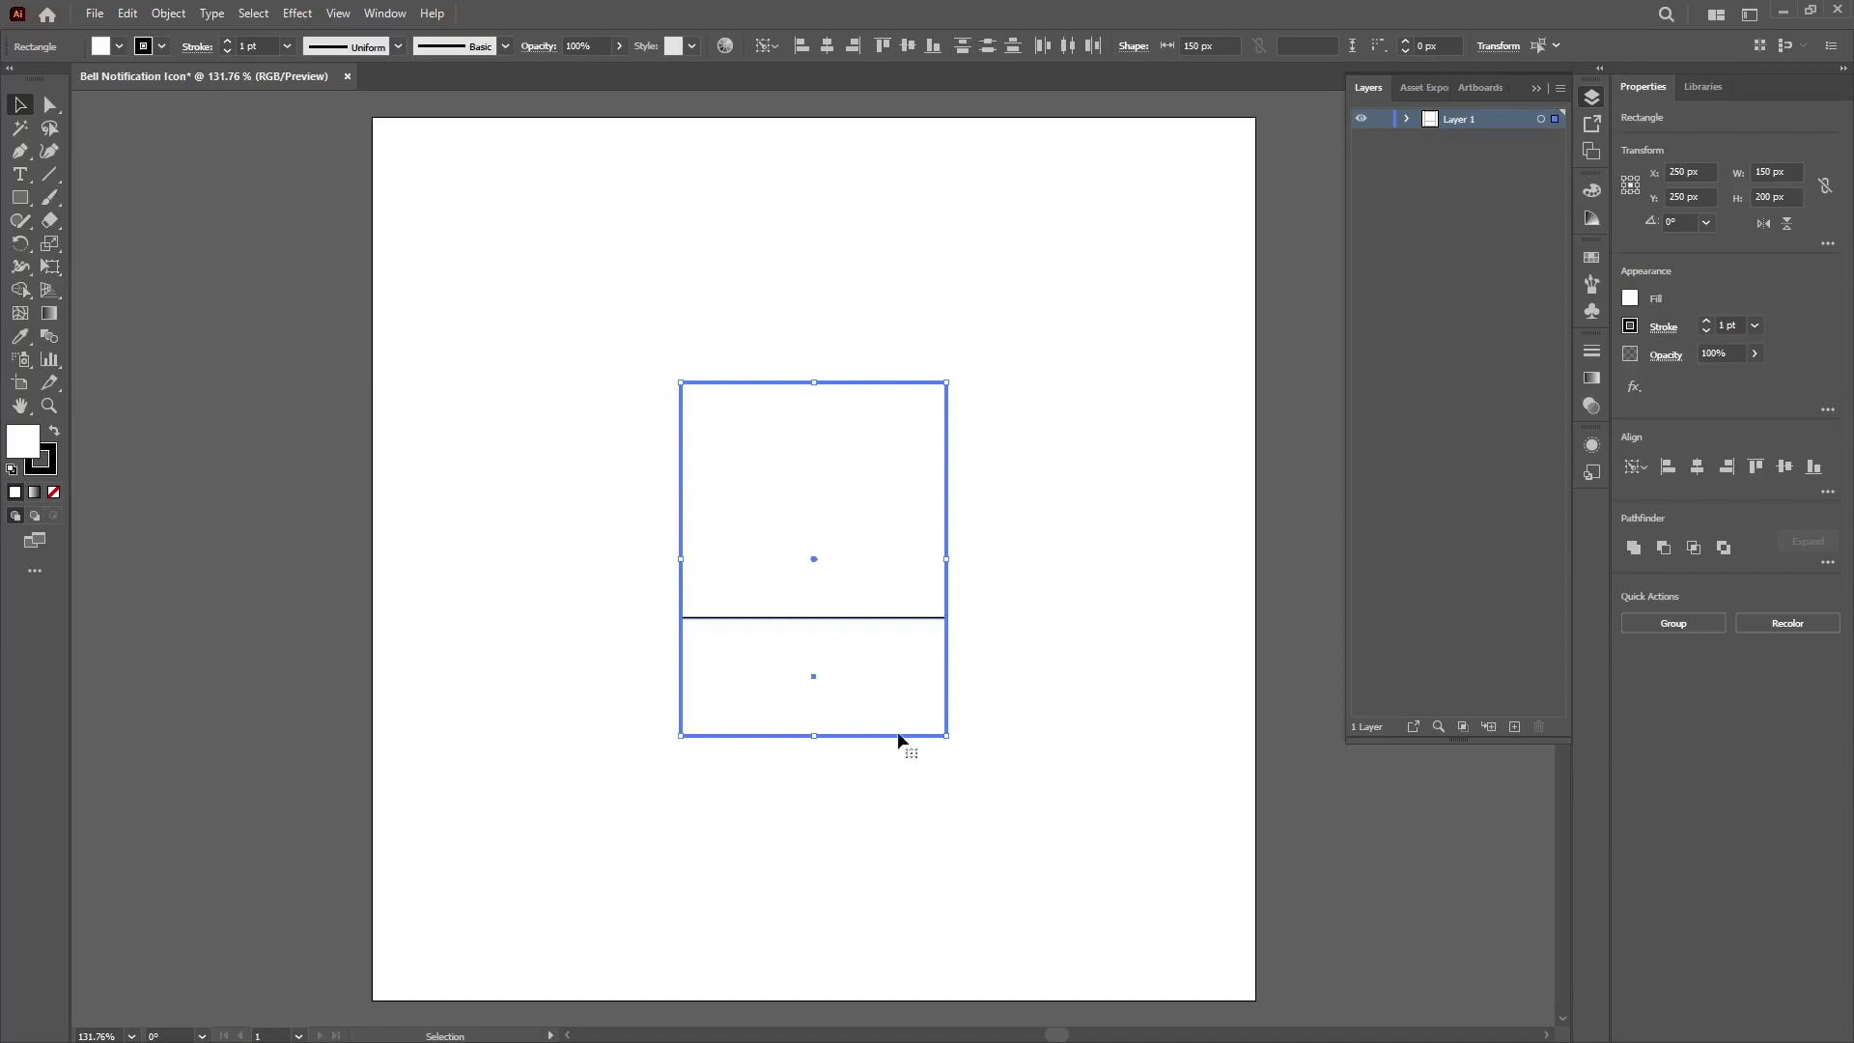
- Merge both rectangles into one 150 × 200 px path with Pathfinder Unite
click(1019, 548)
drag(1070, 286, 585, 860)
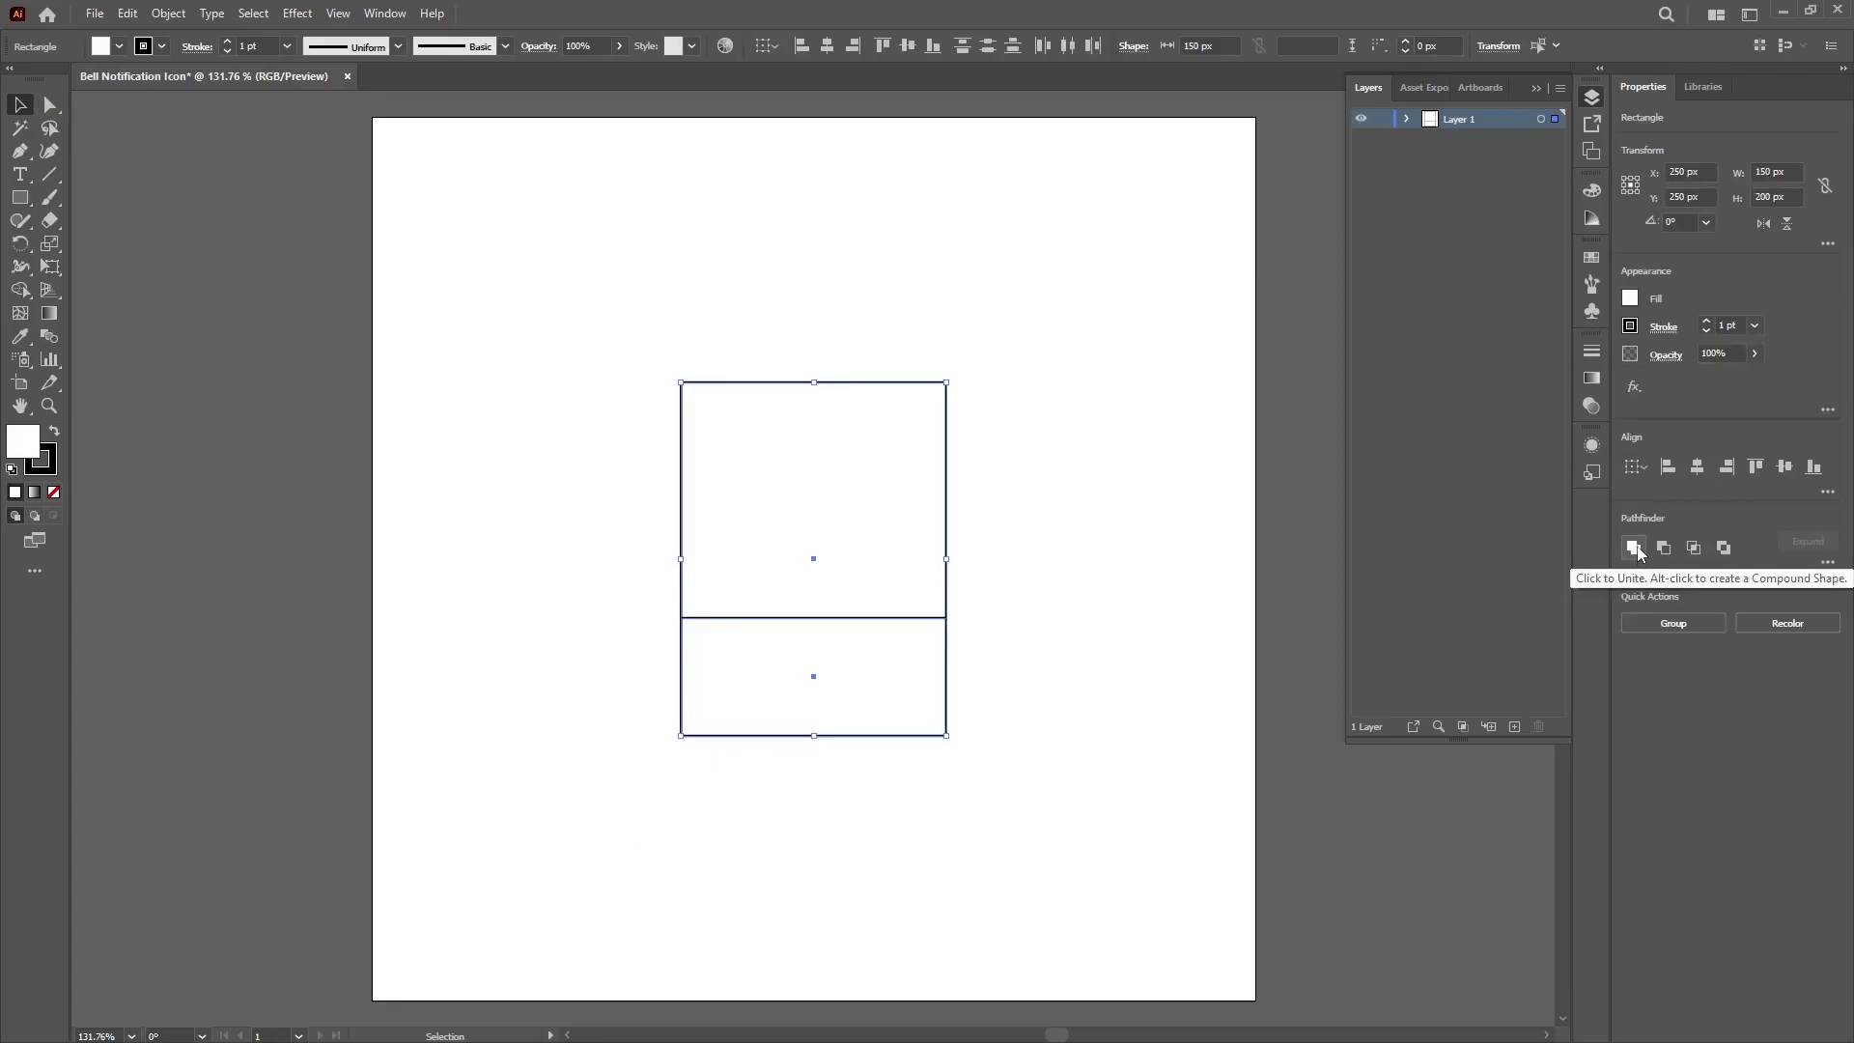
click(1633, 548)
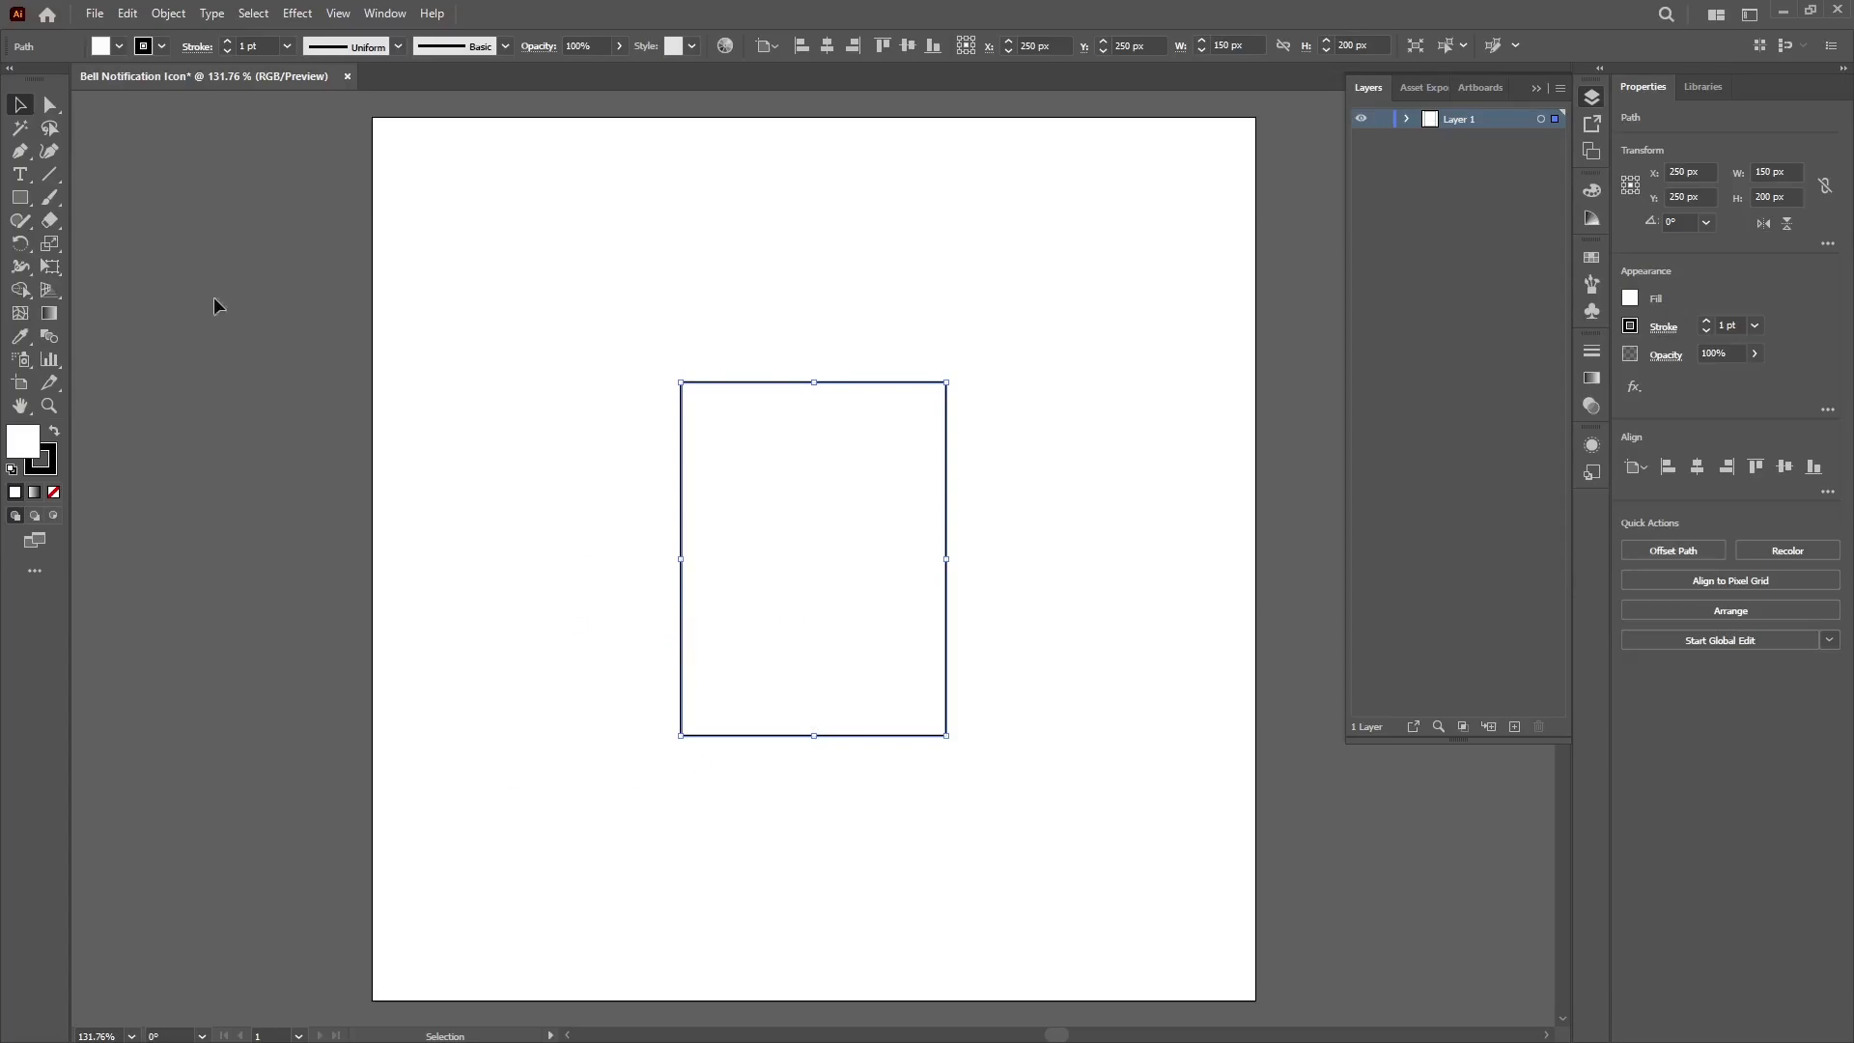
click(50, 104)
- Select the two bottom corner anchors of the merged path
click(679, 625)
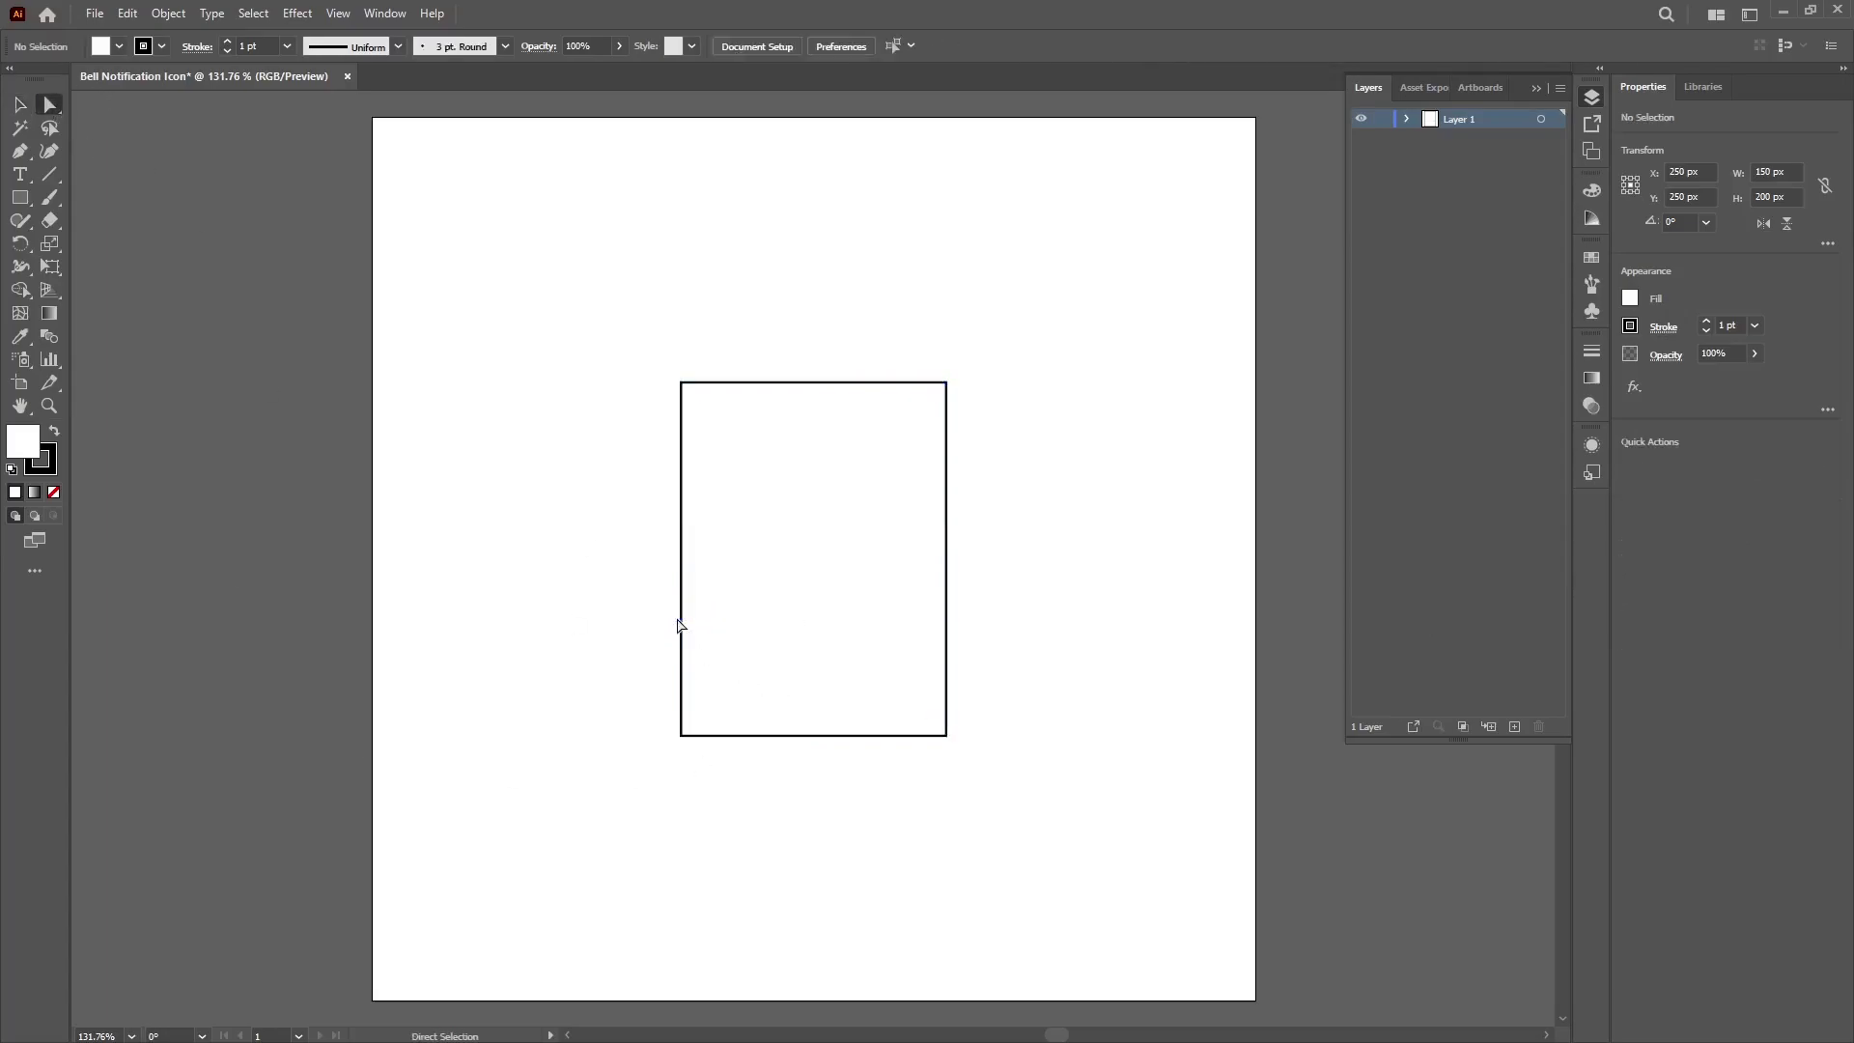
click(945, 618)
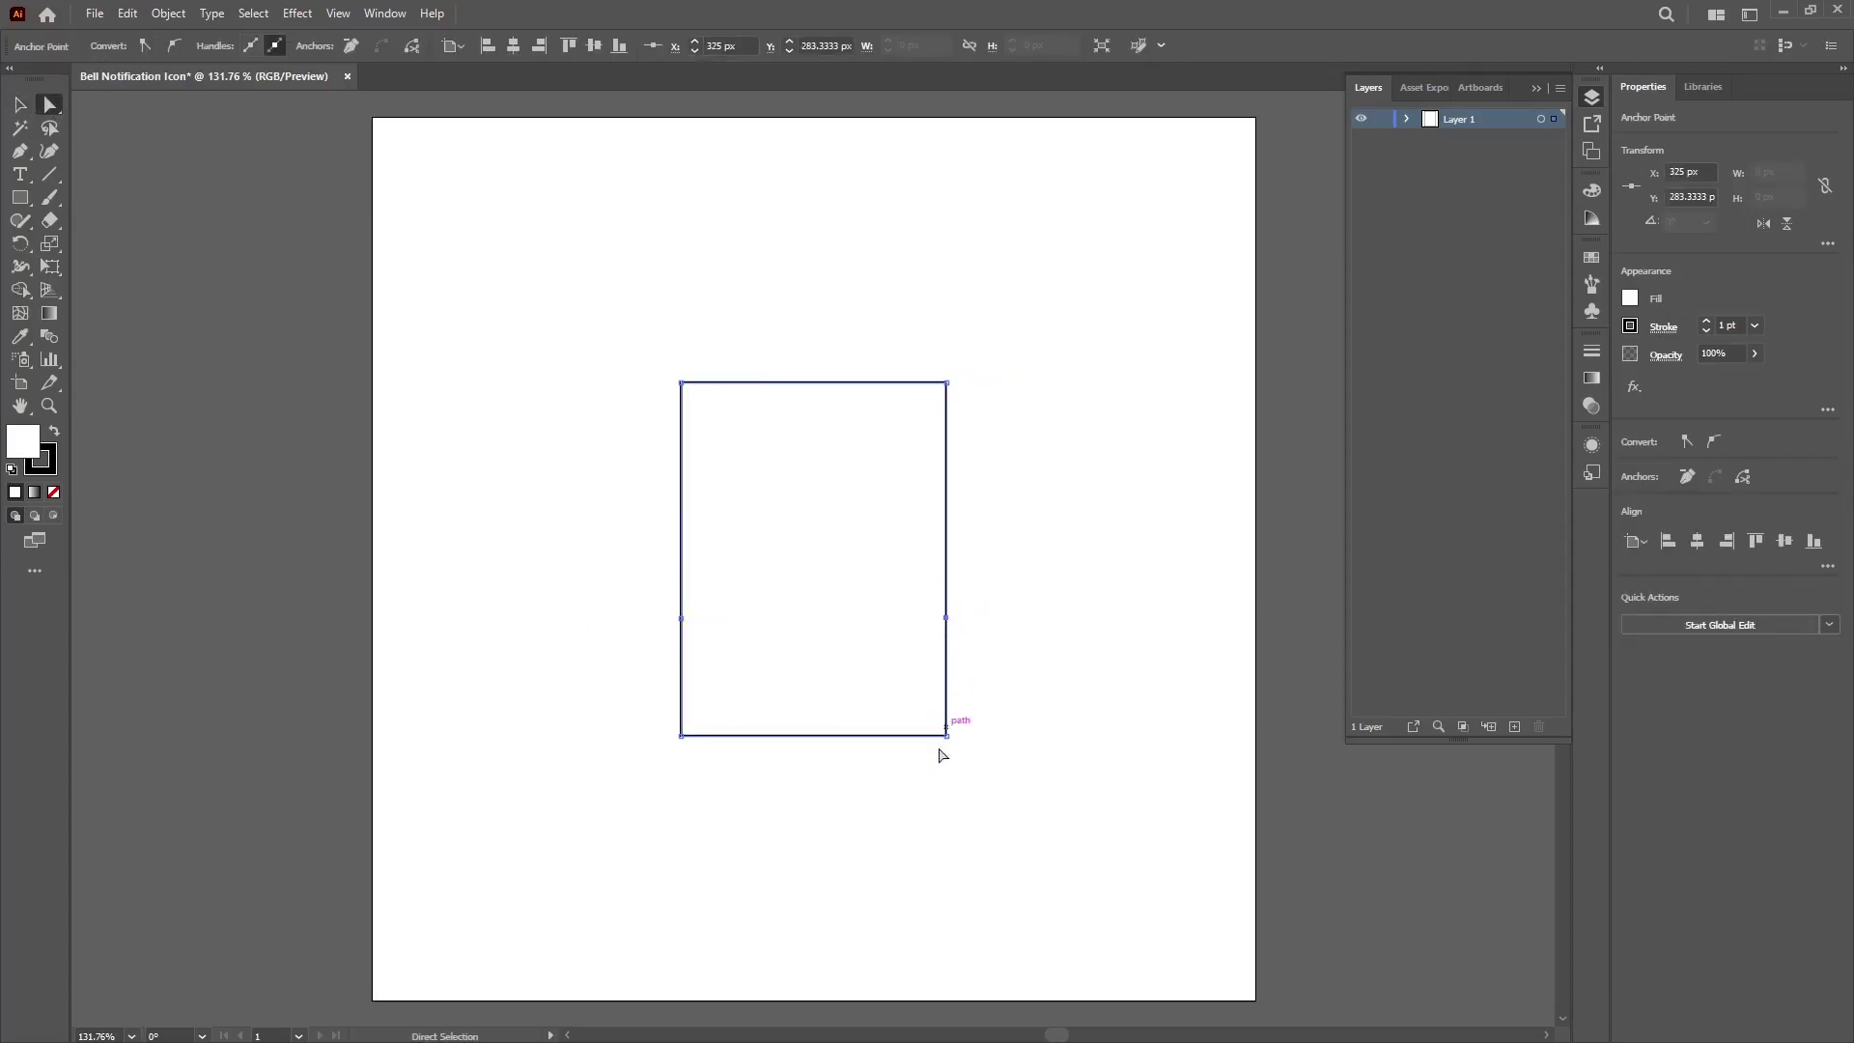
key(v)
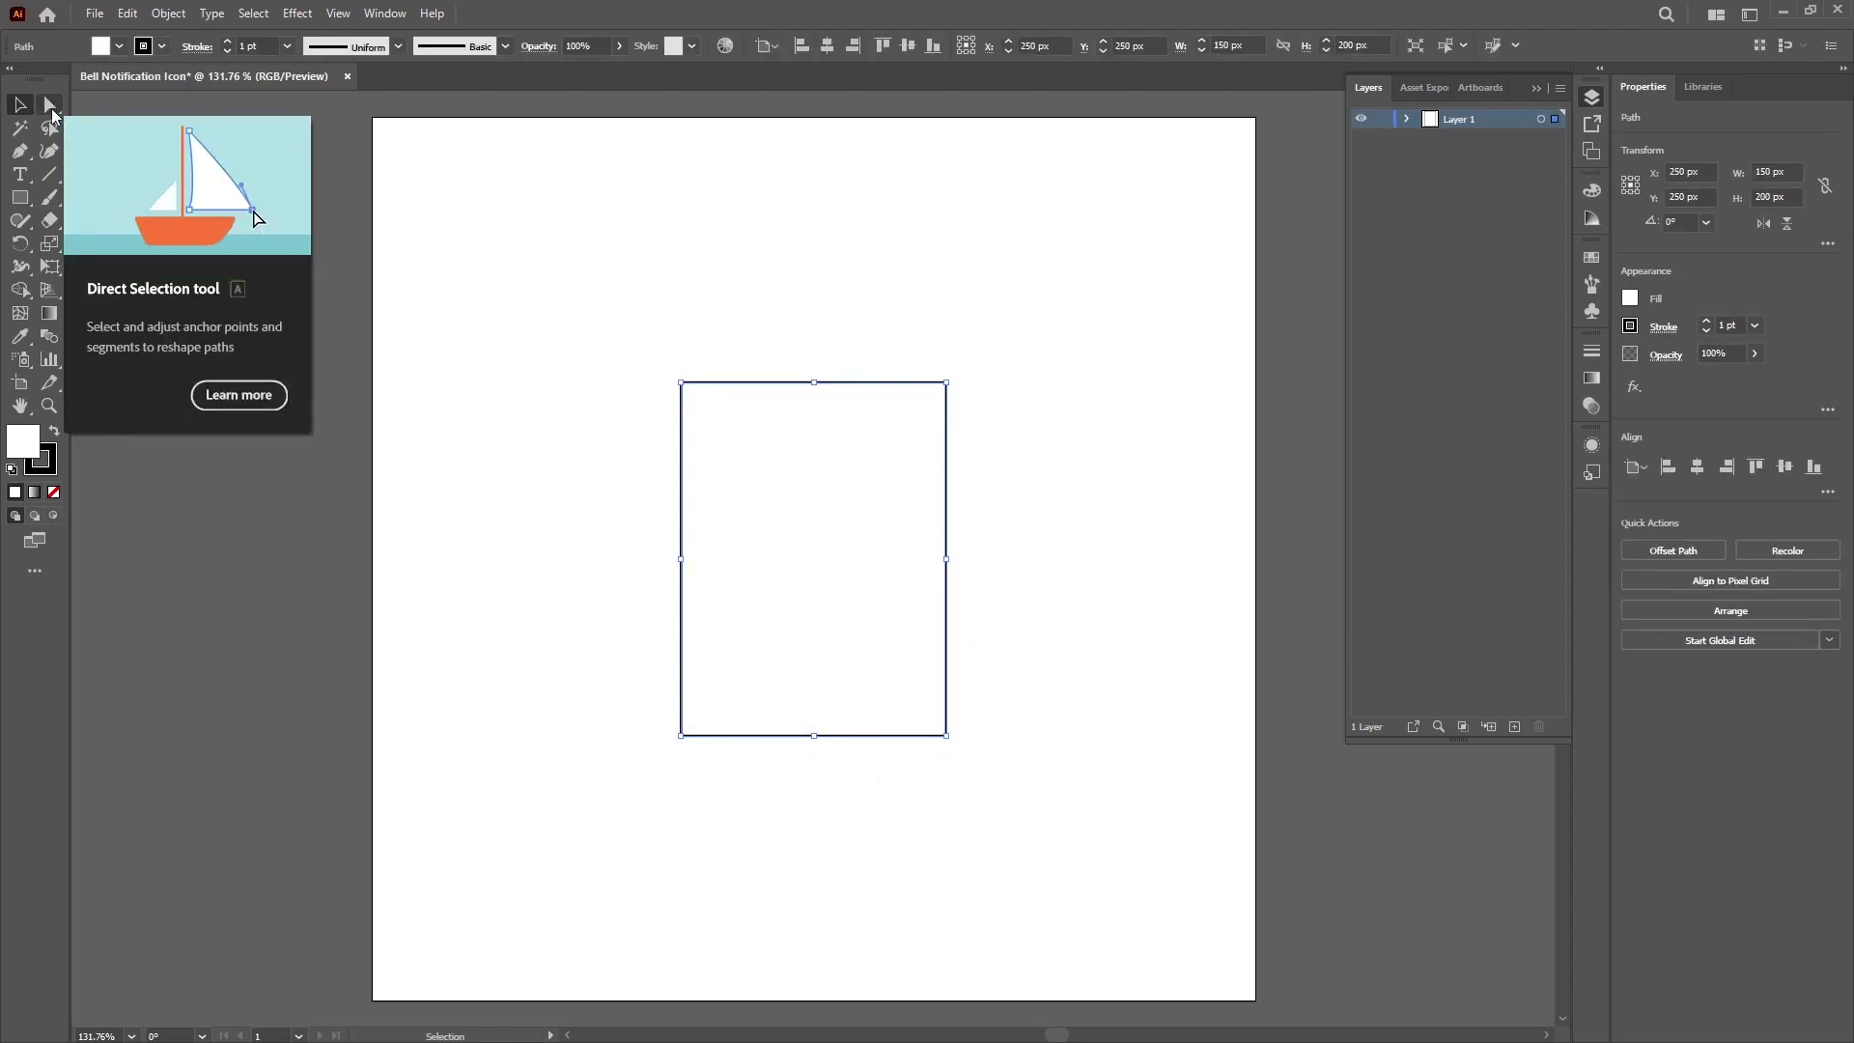
click(53, 108)
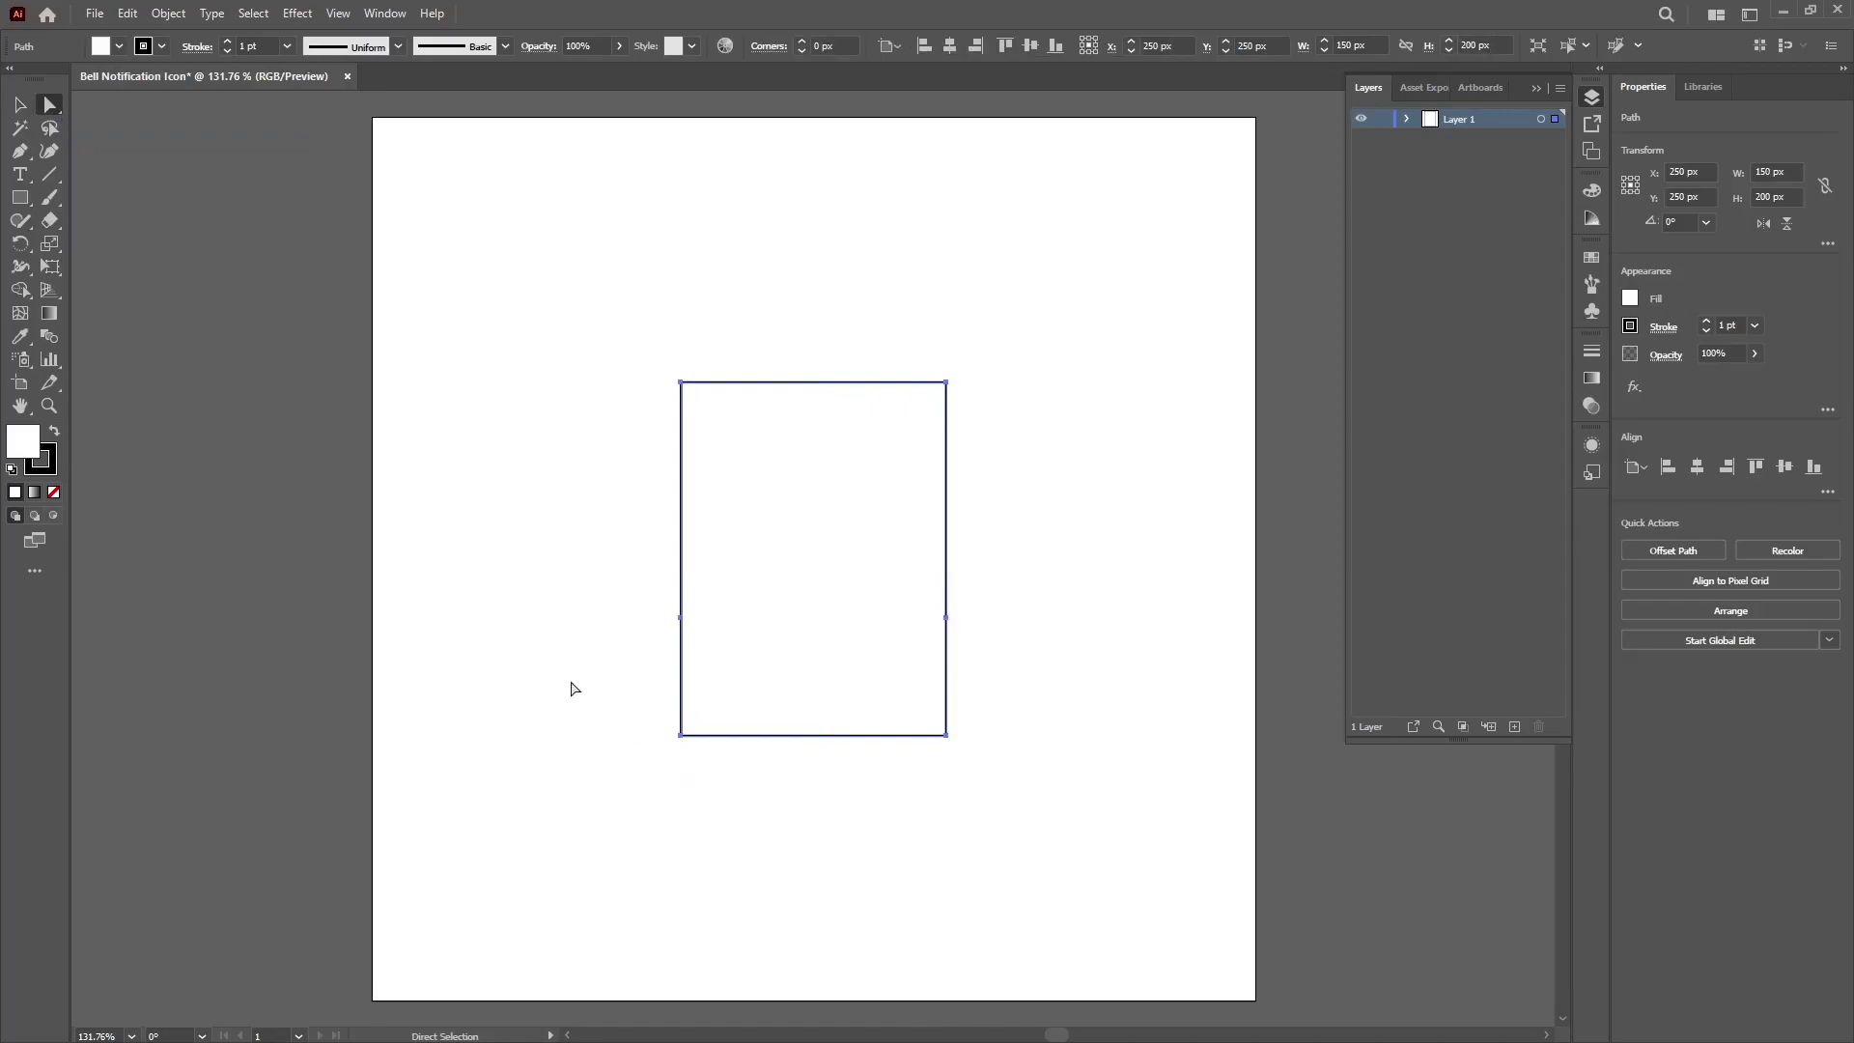
drag(567, 677, 1072, 785)
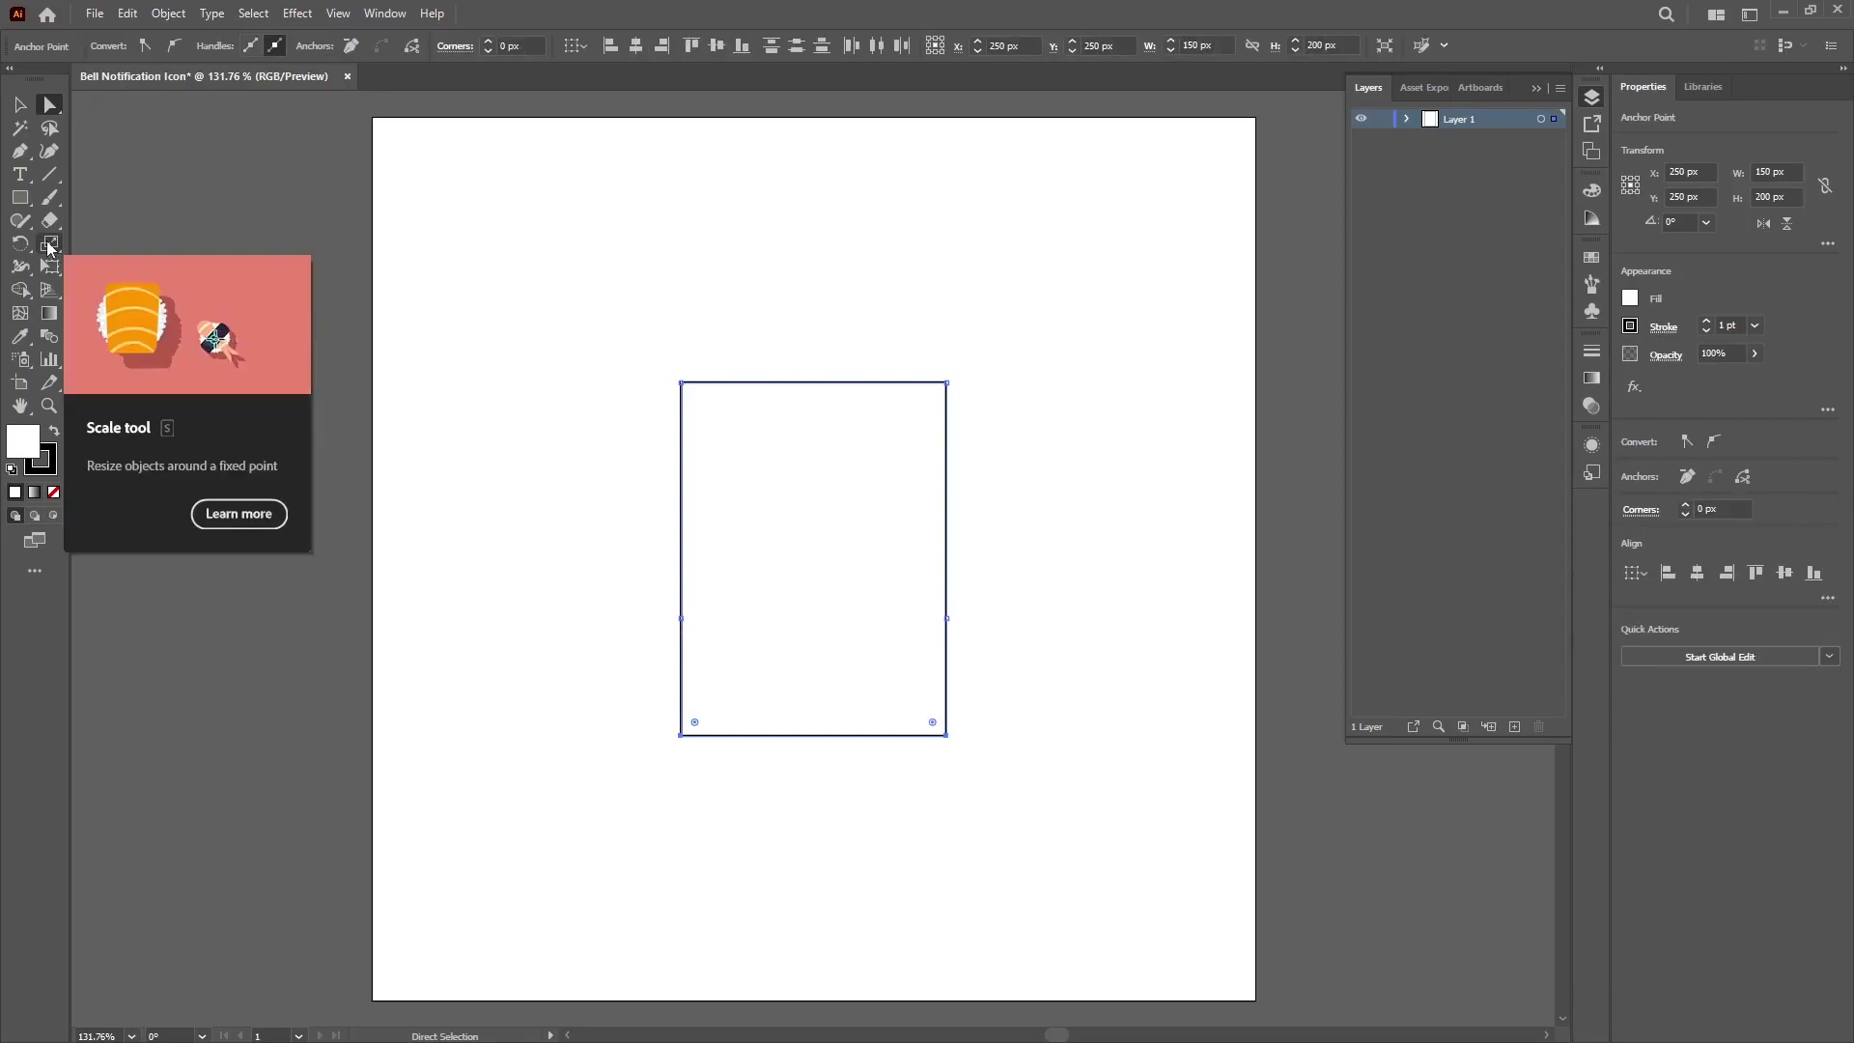
- Scale the bottom anchors uniformly by 150% from the bottom centre, widening the base to 225 px
click(49, 246)
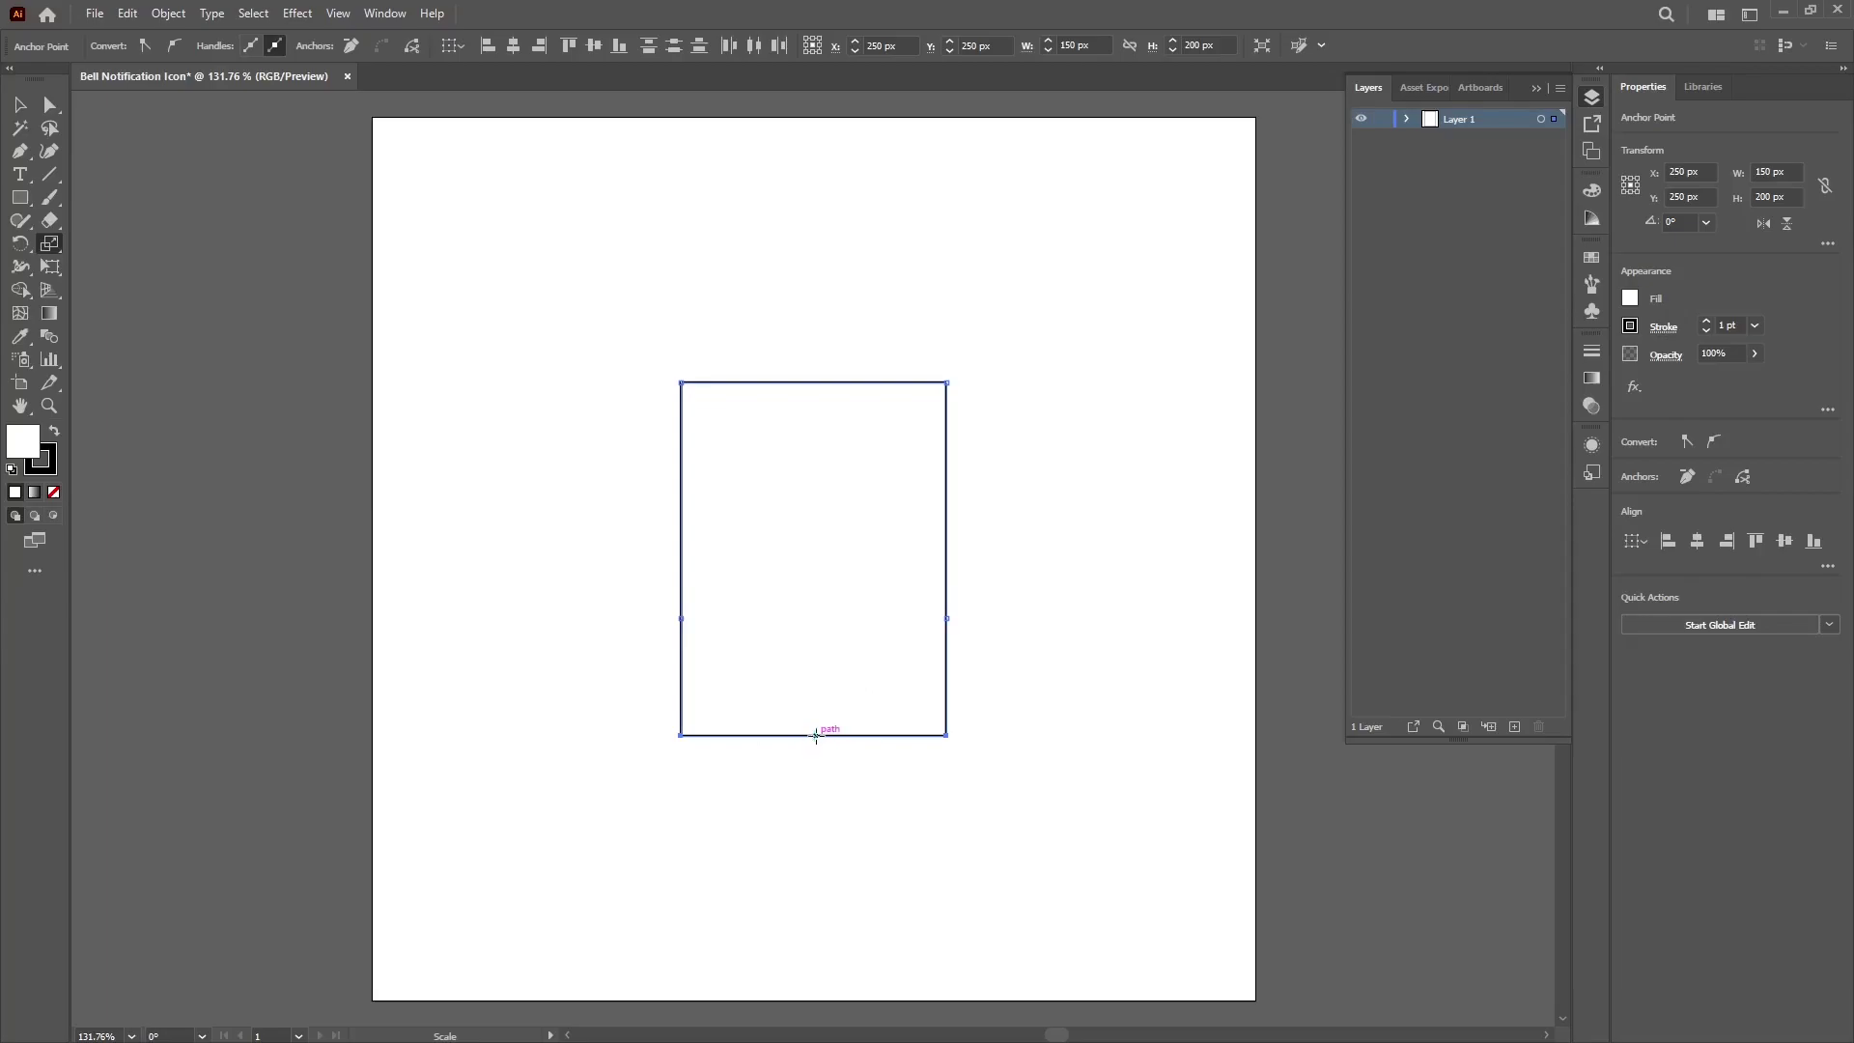
alt+click(815, 735)
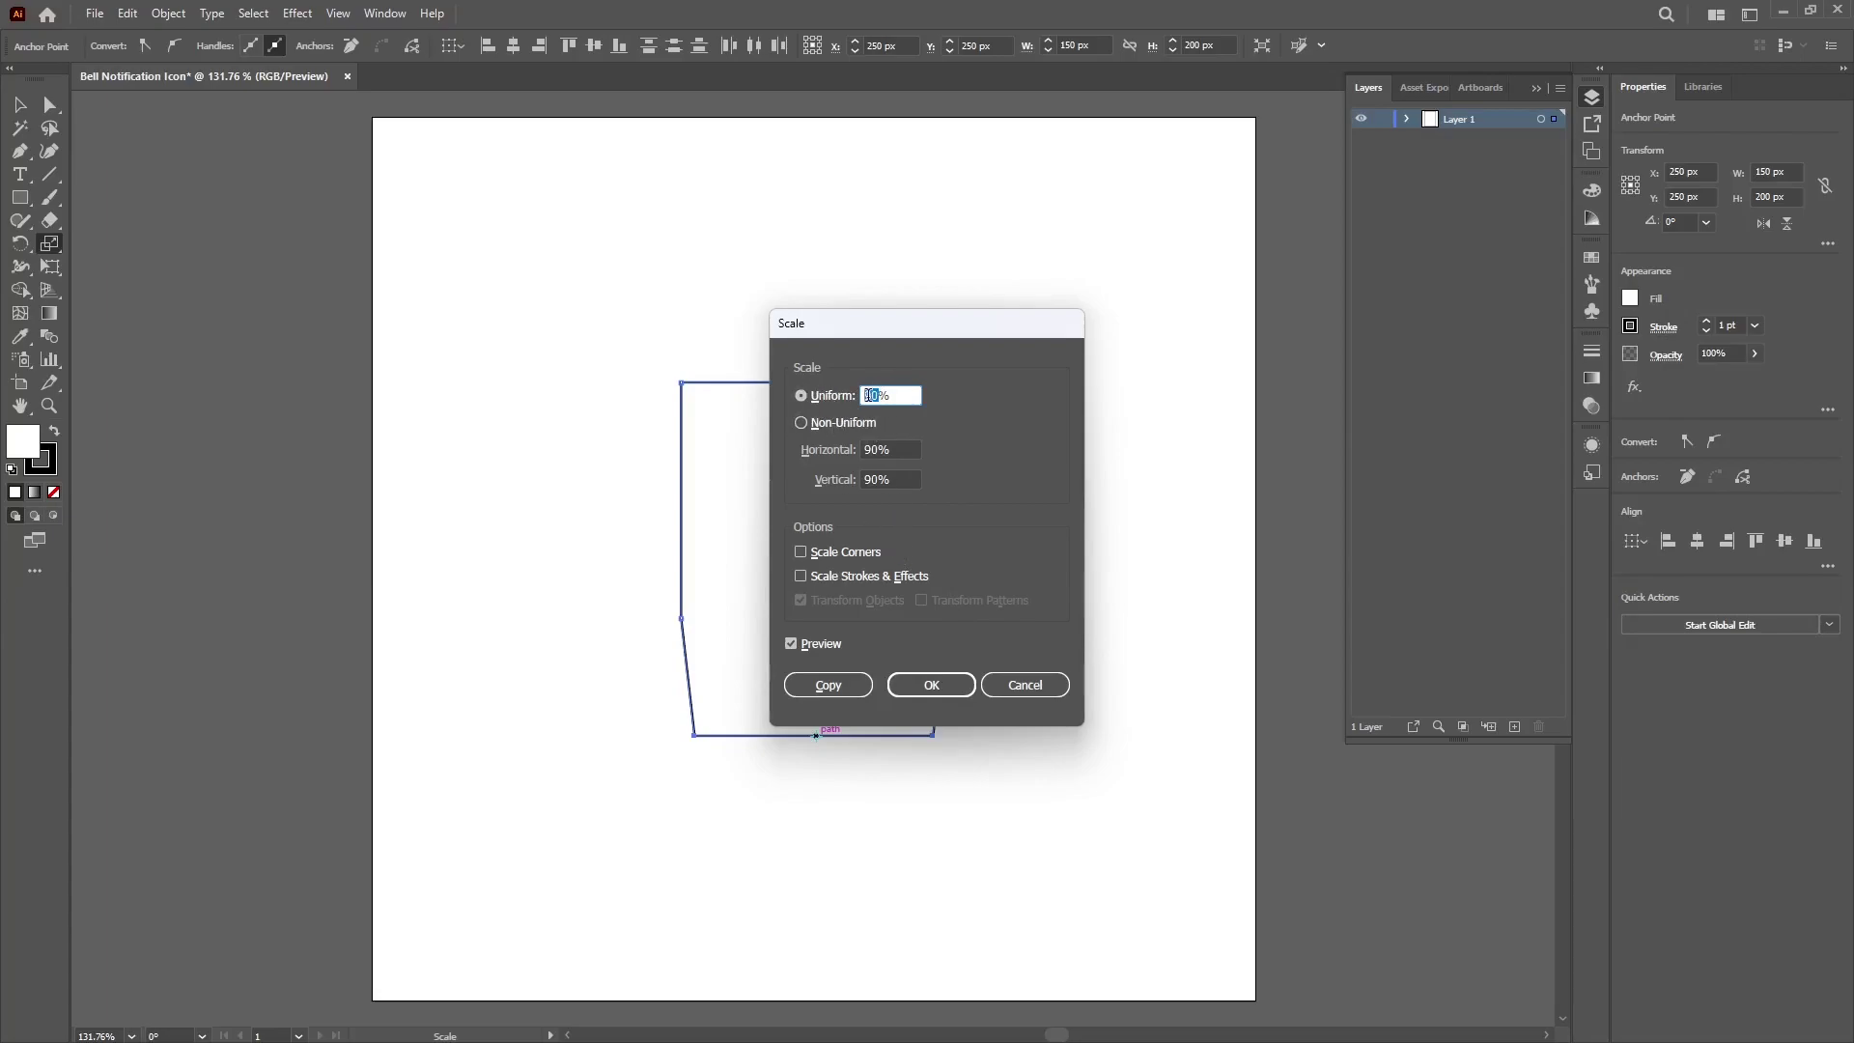
click(870, 395)
text(15)
drag(913, 450, 886, 450)
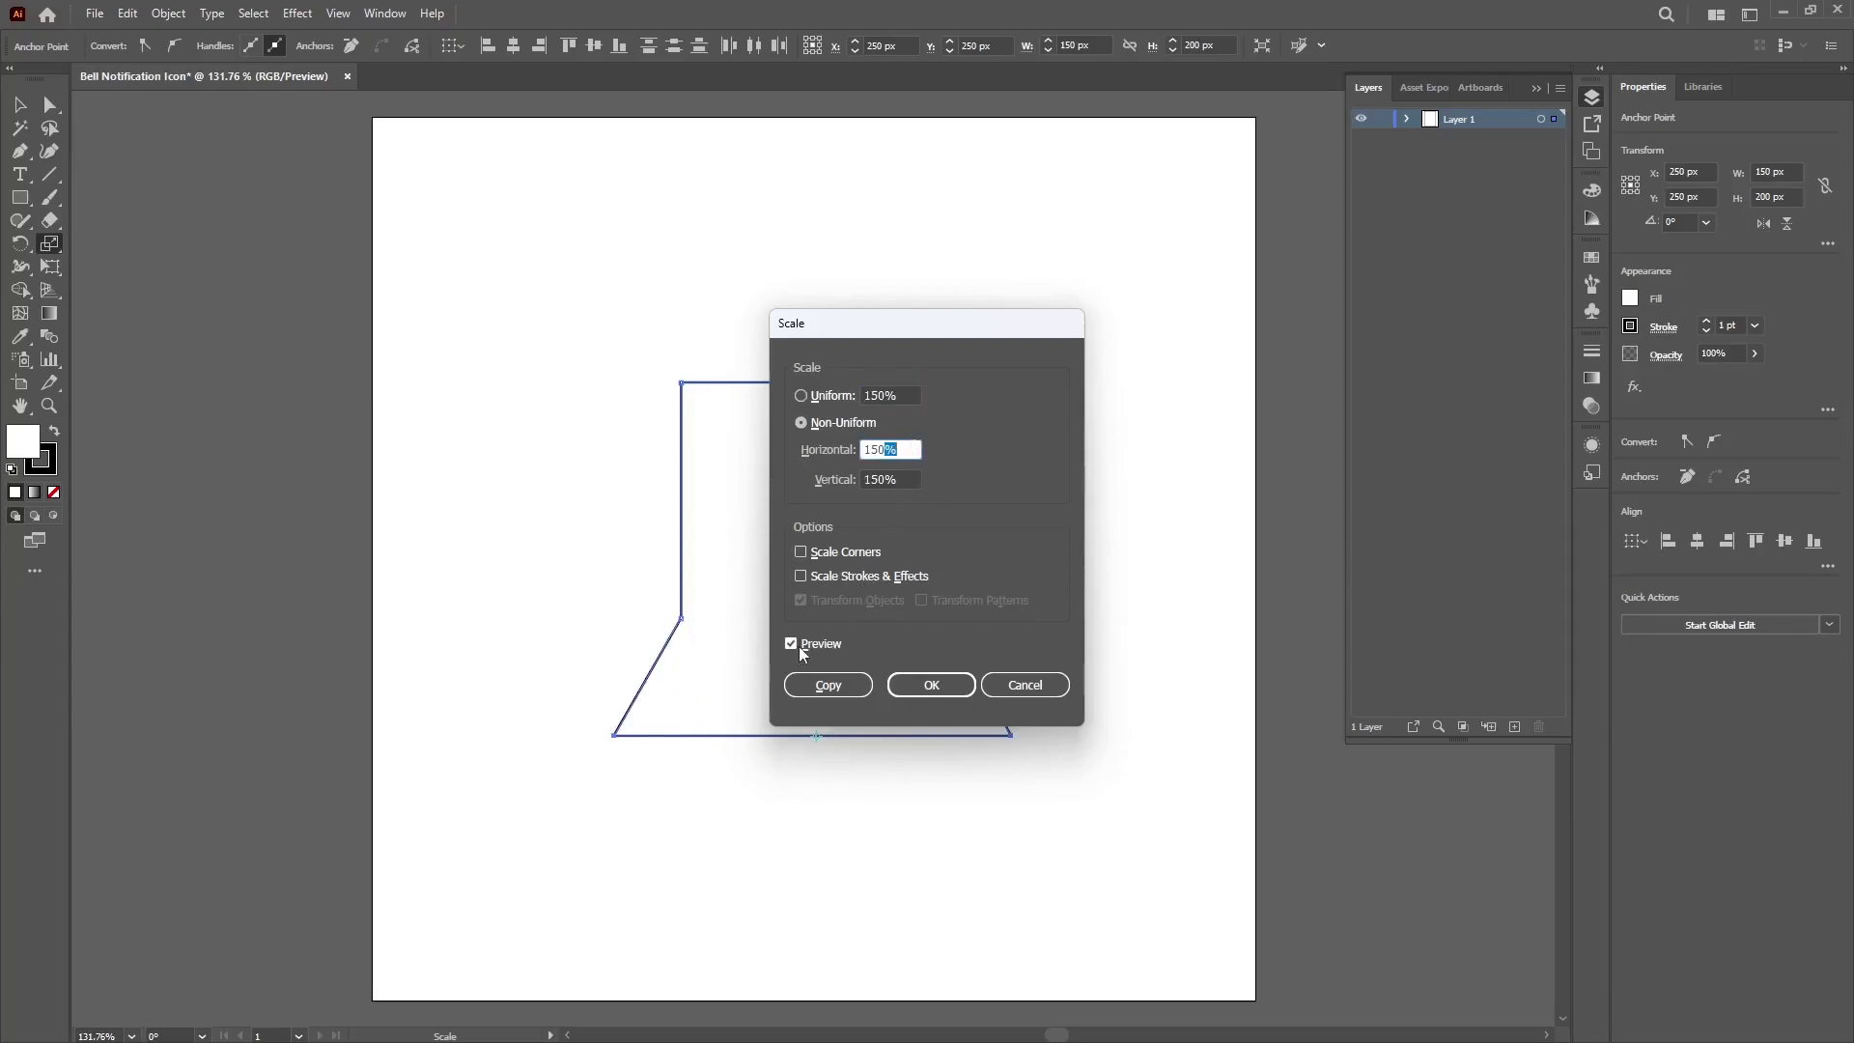
click(898, 479)
click(897, 450)
click(898, 394)
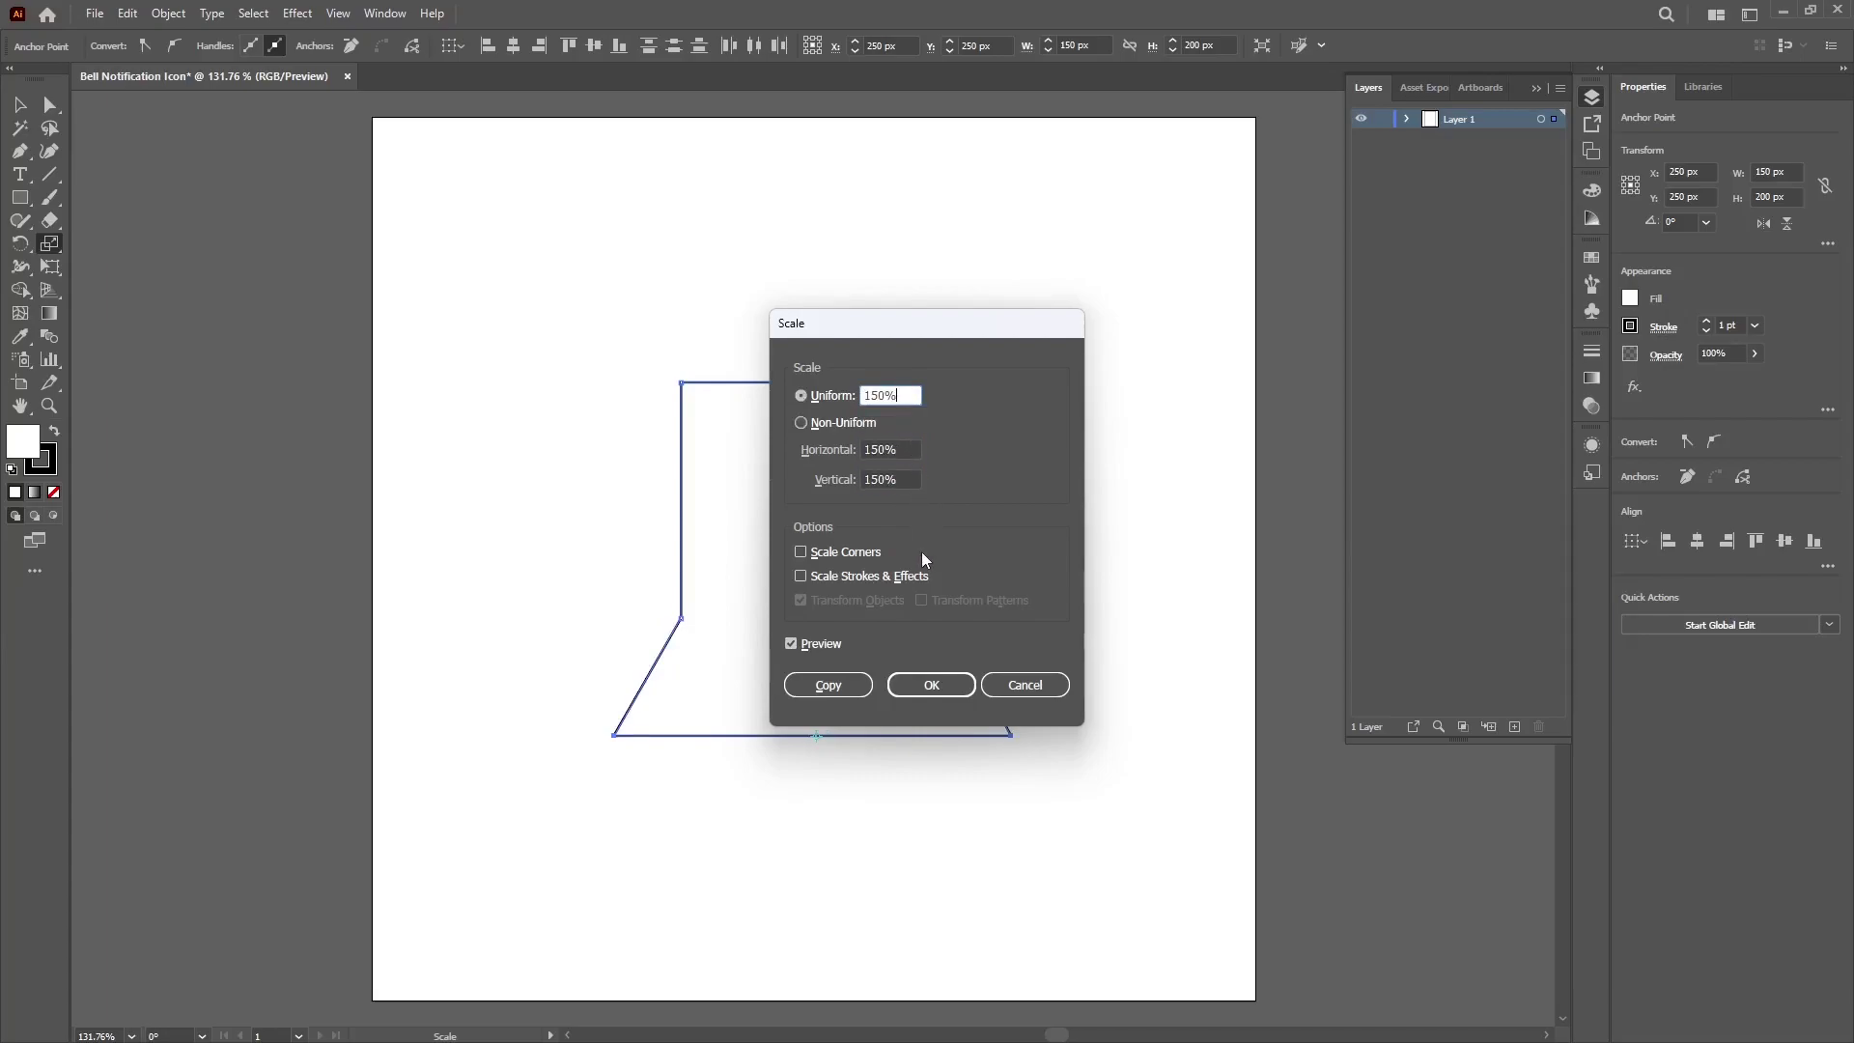
click(930, 685)
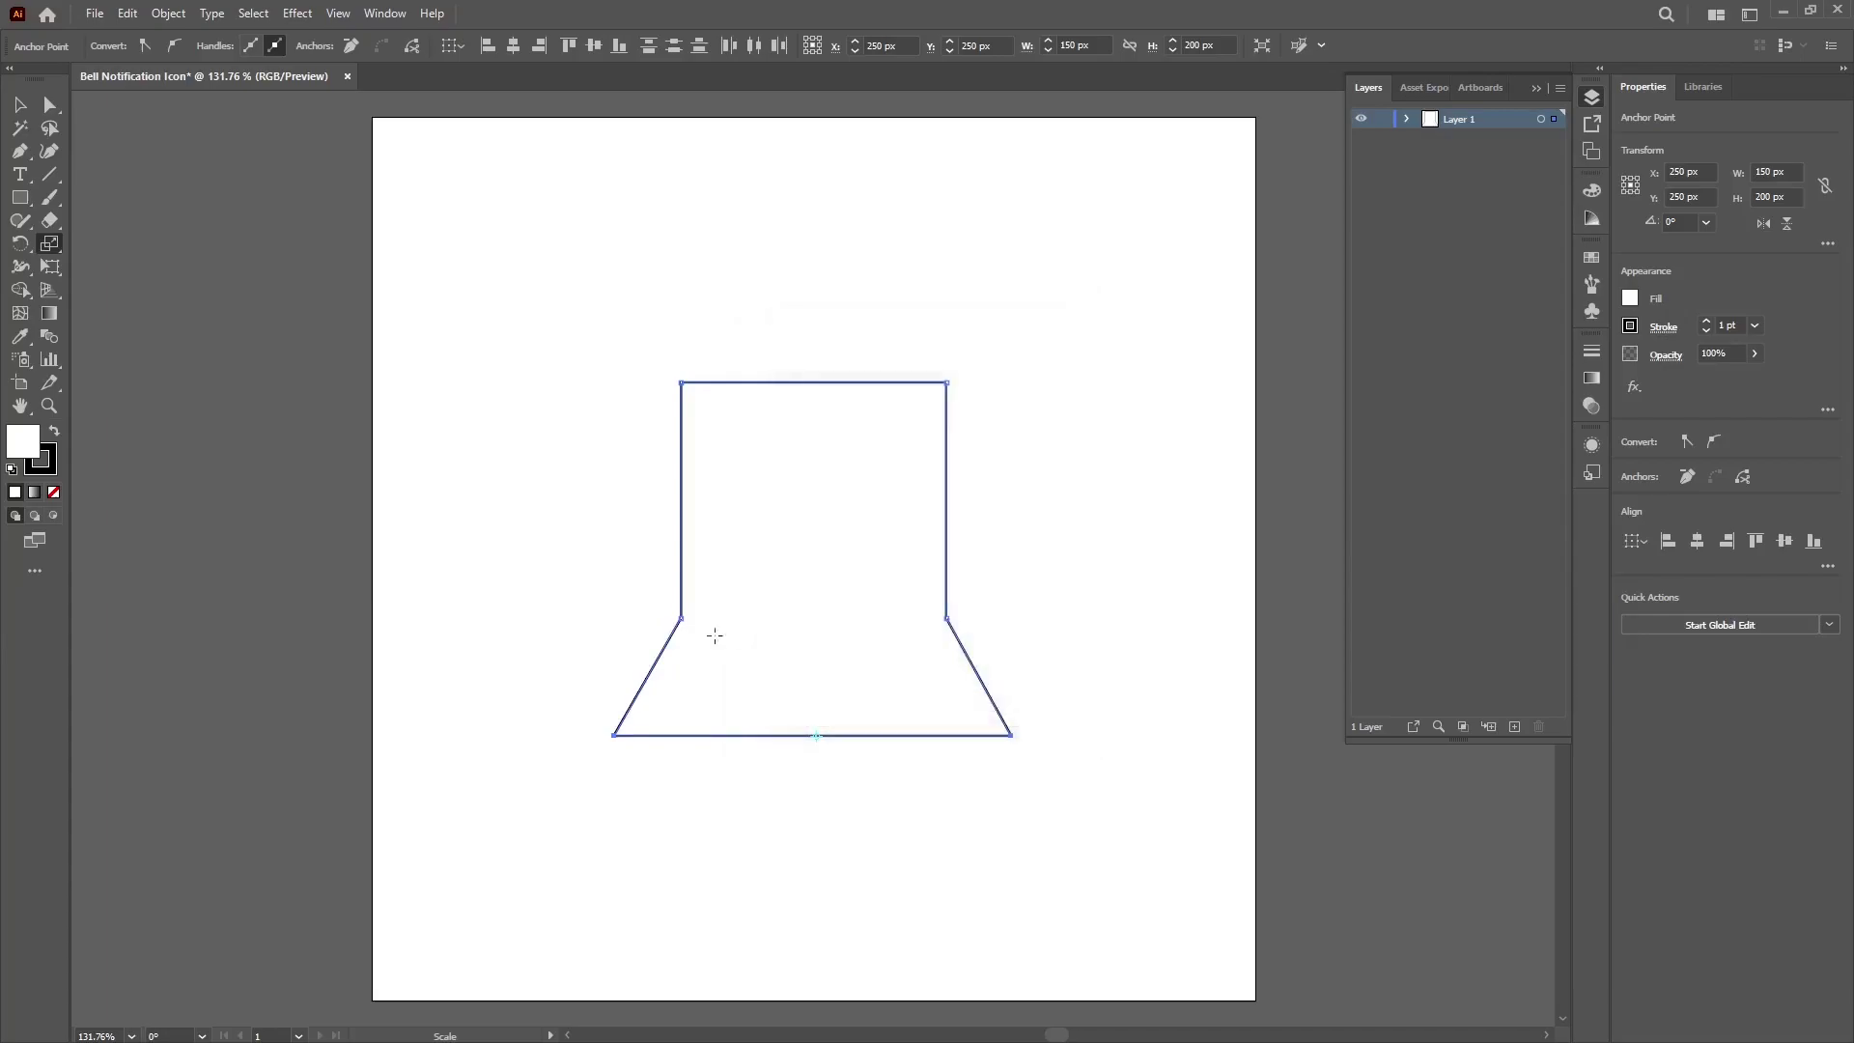
- Round the bell's two top corners into a full 75 px dome
click(50, 105)
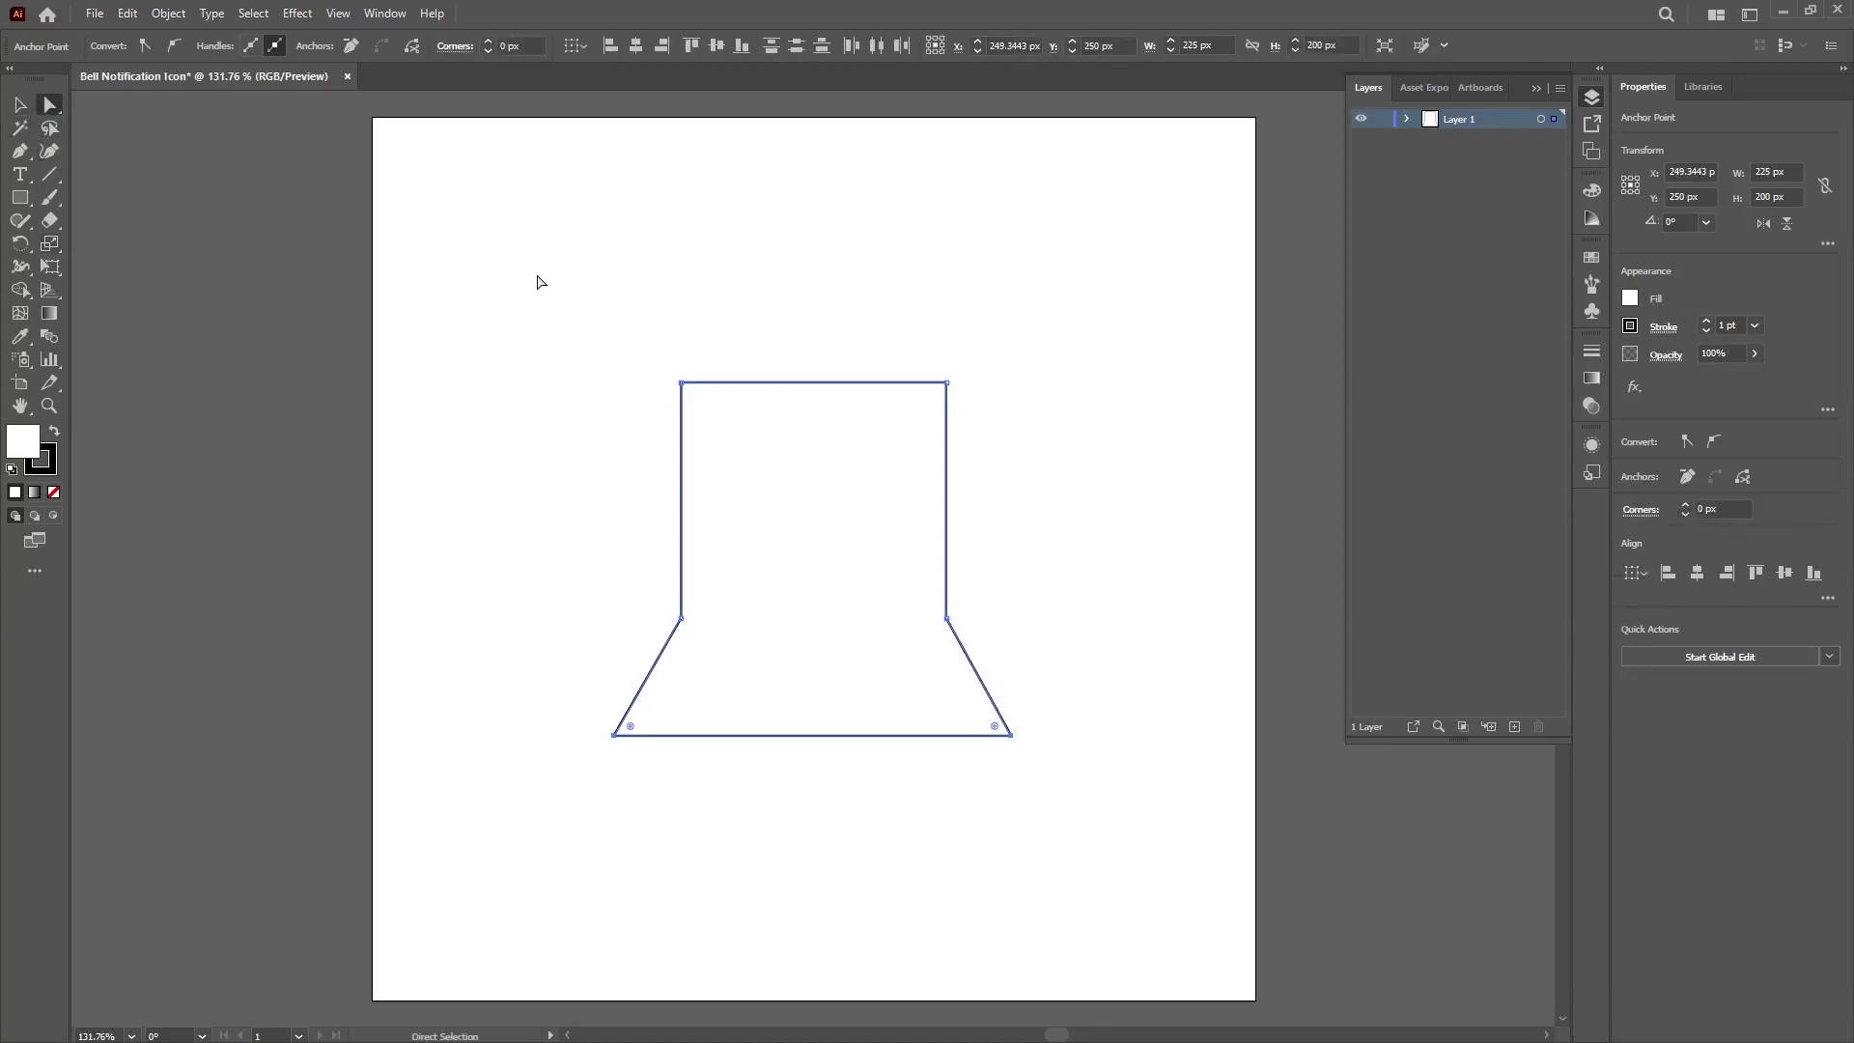
drag(535, 273, 1074, 465)
drag(934, 397, 834, 614)
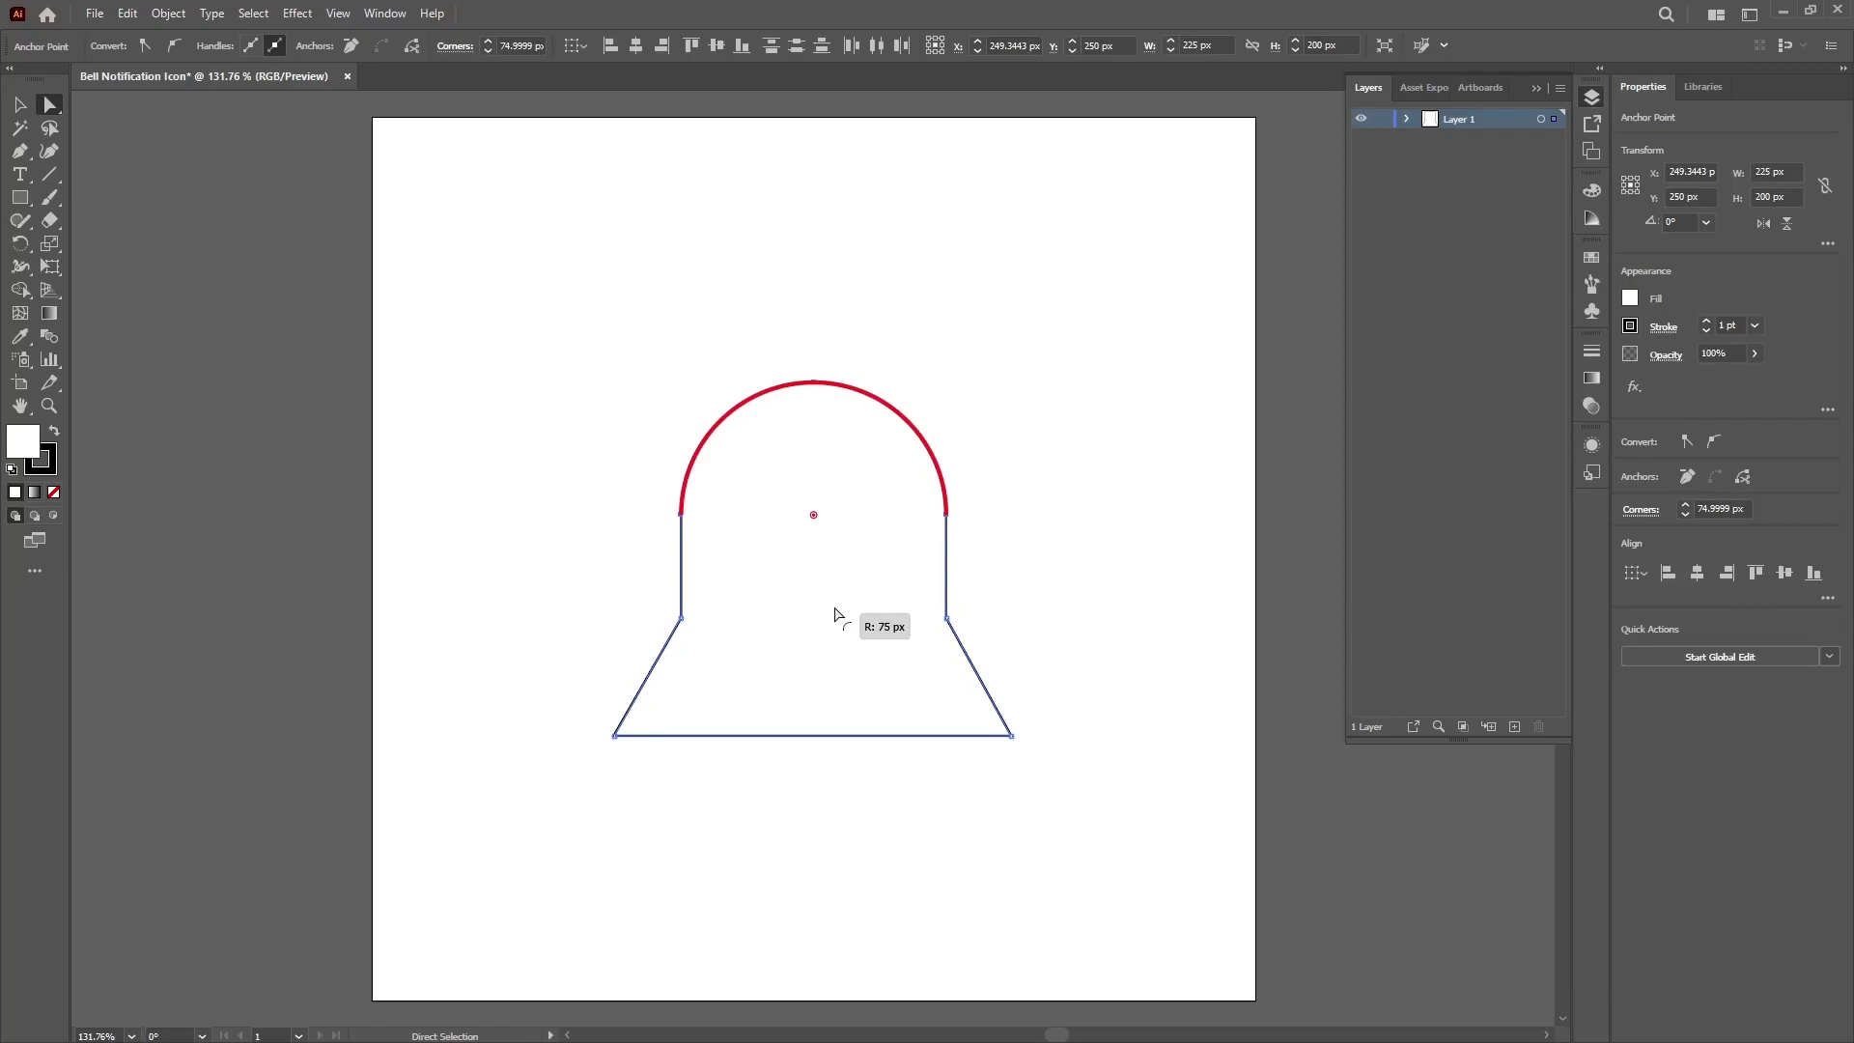
drag(834, 614, 835, 613)
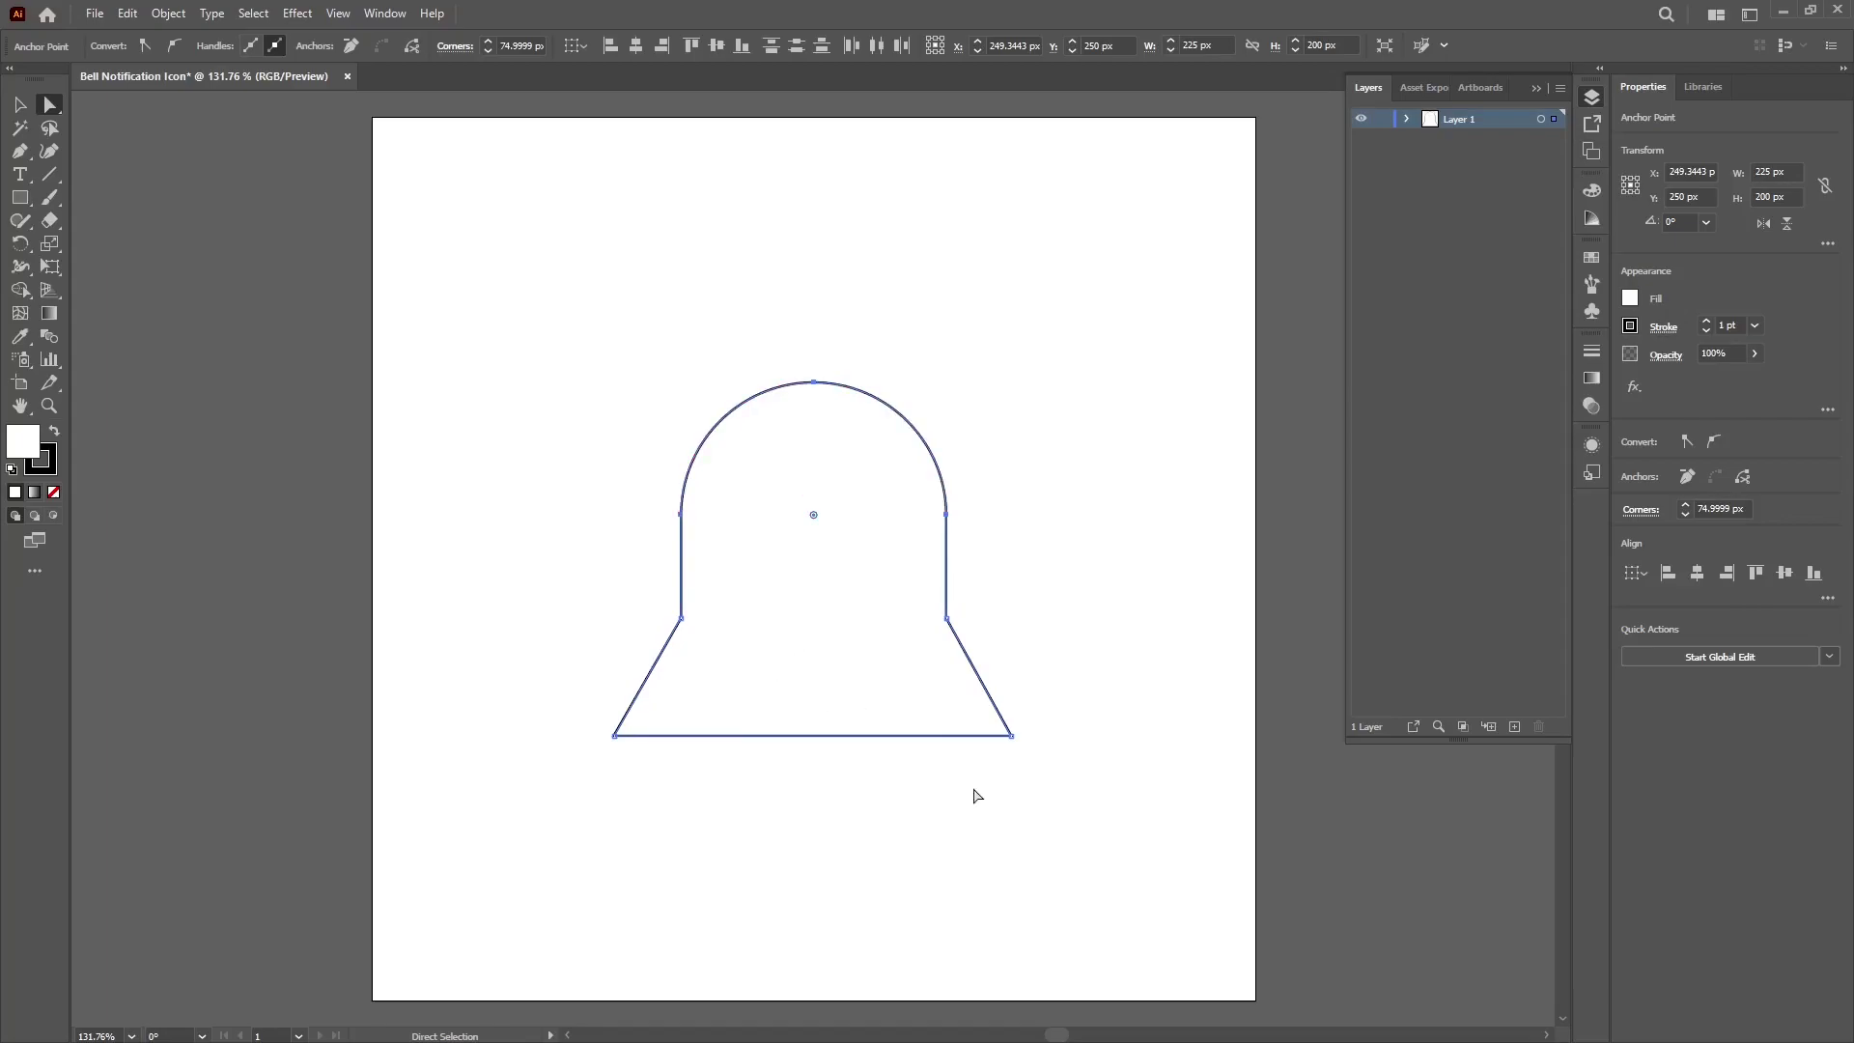
- Slightly round the lower side corners and bottom corners, to about 15 px
drag(532, 560, 1053, 666)
drag(973, 612, 1028, 601)
drag(557, 704, 965, 719)
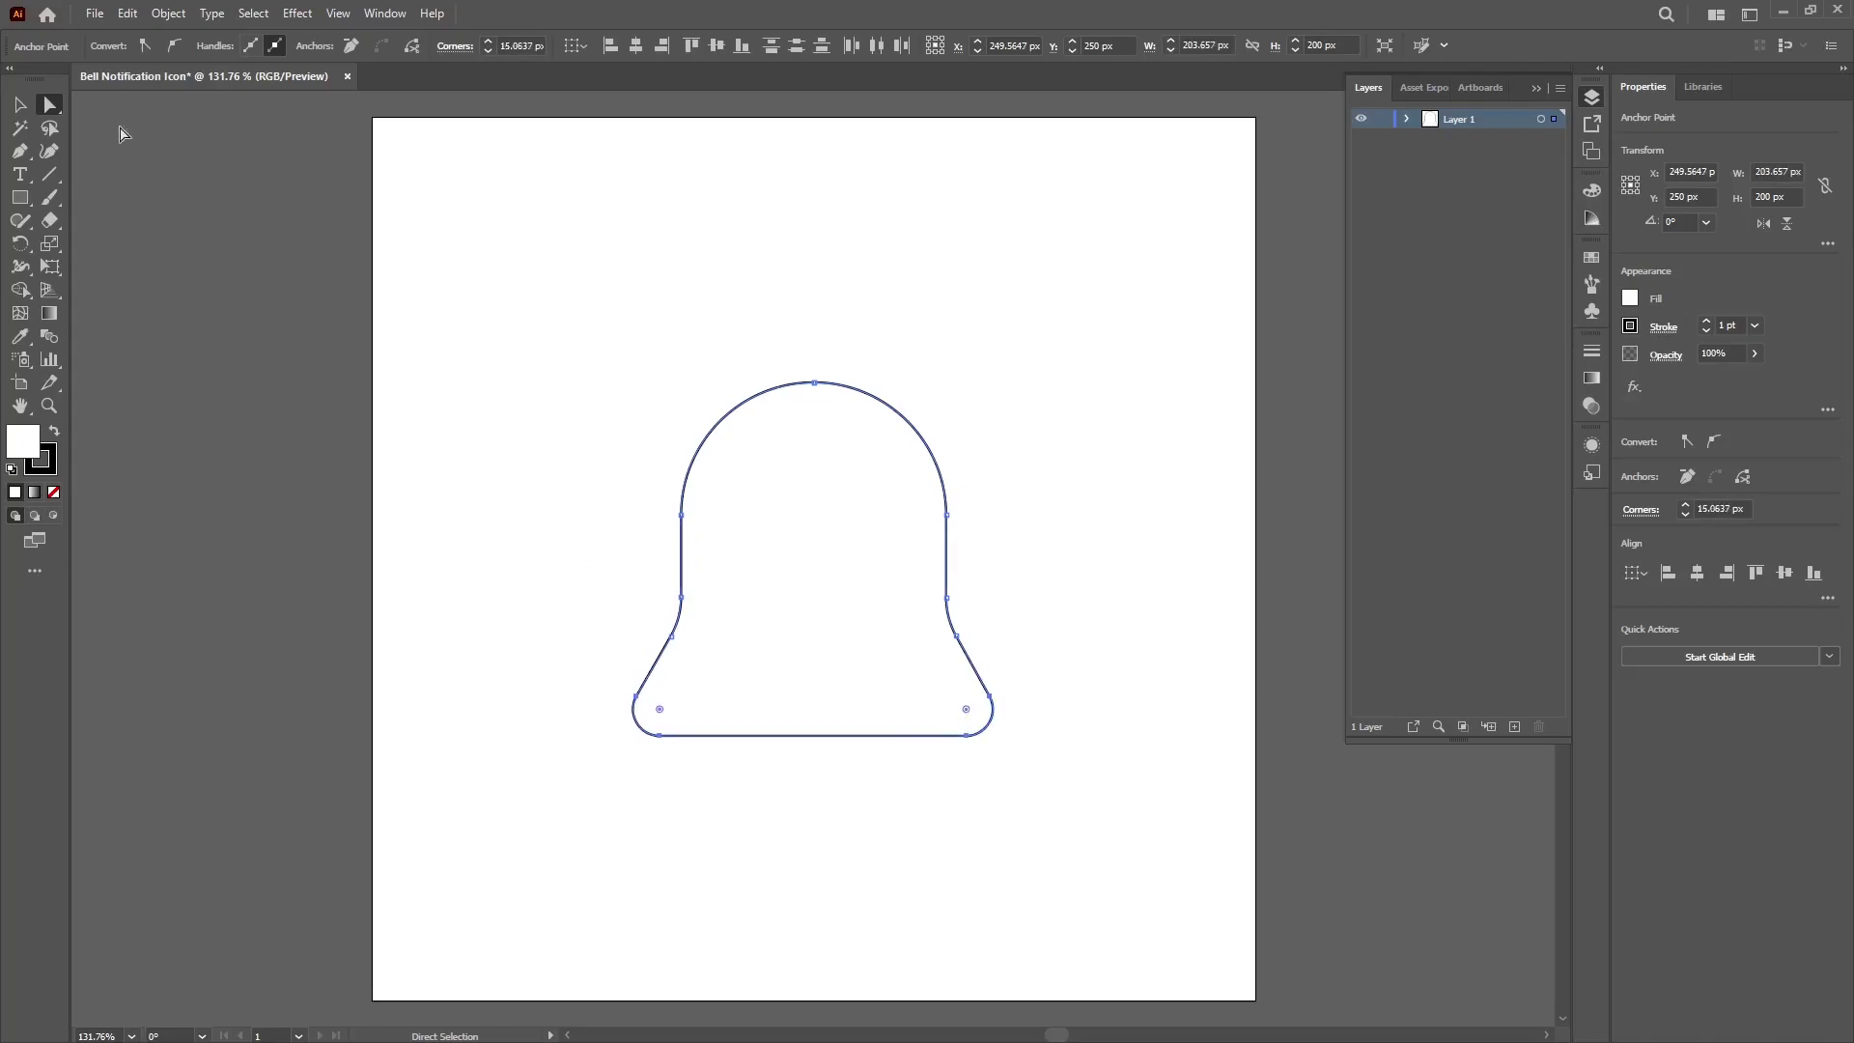
- Create a 20 × 20 px circle with the Ellipse tool
click(19, 201)
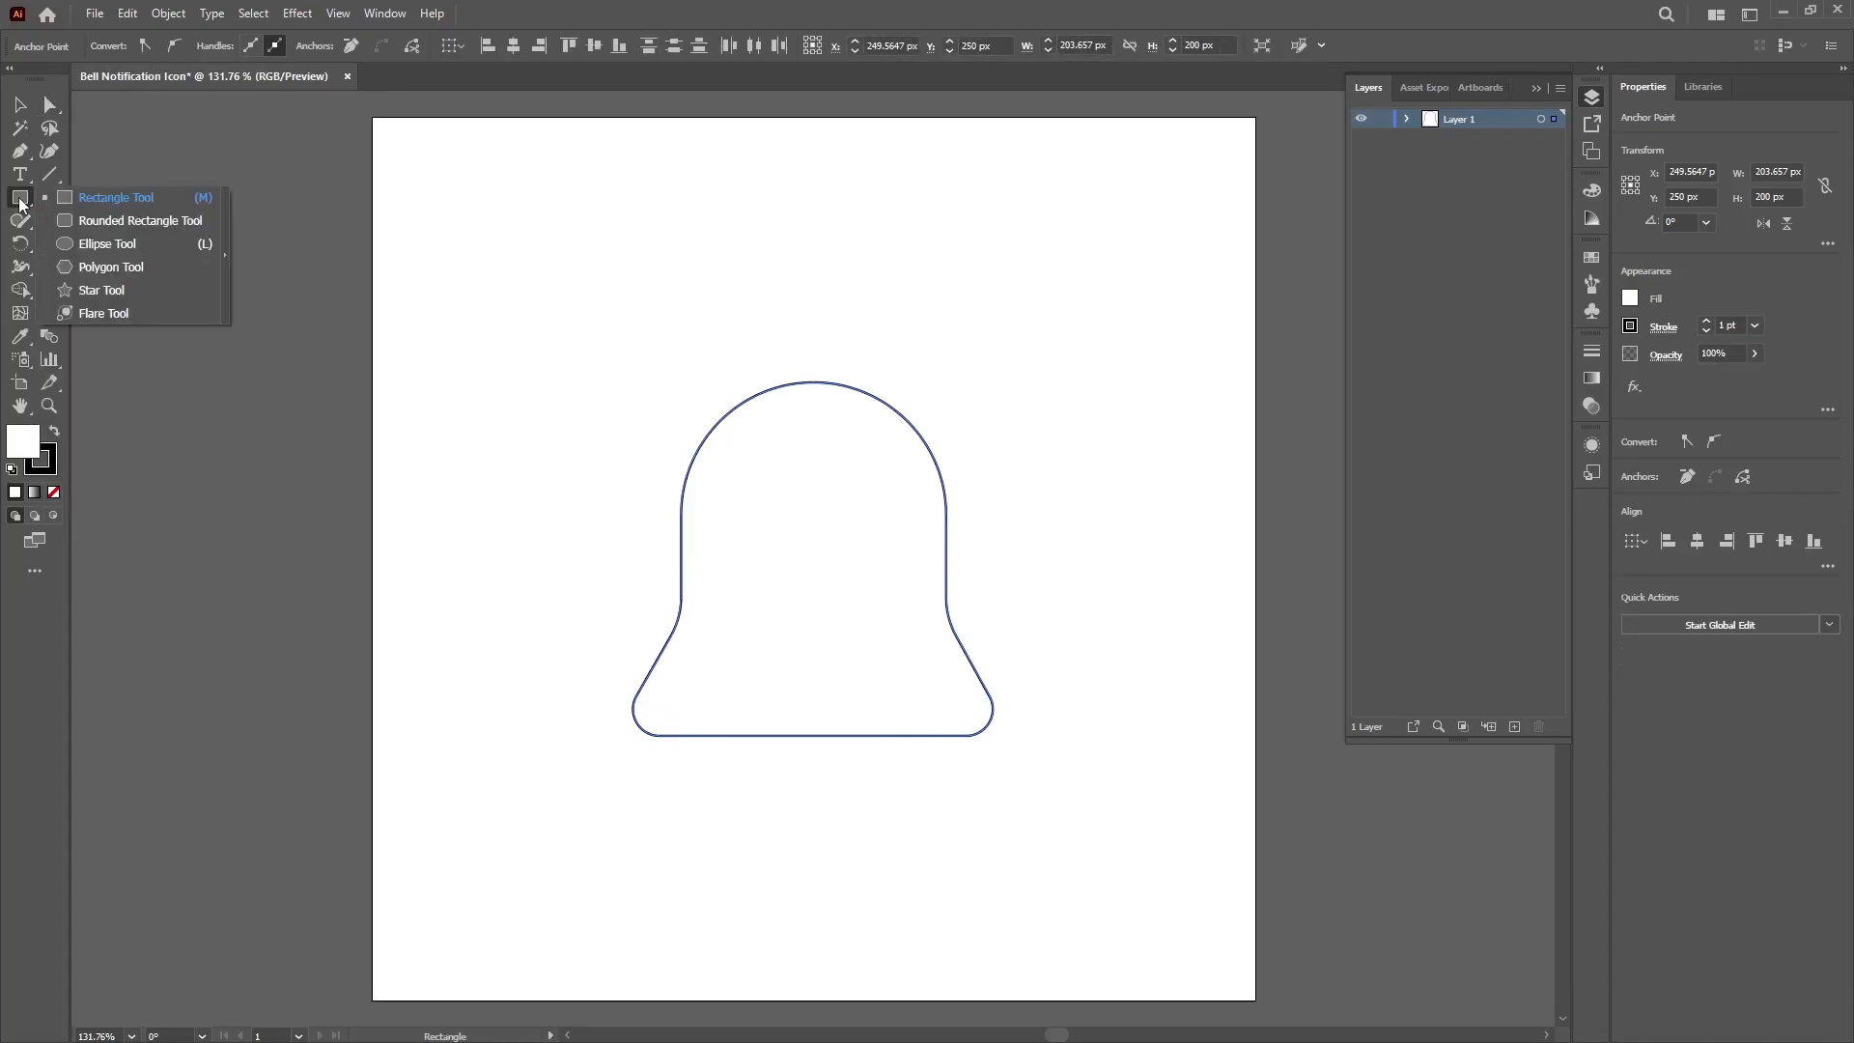
click(101, 243)
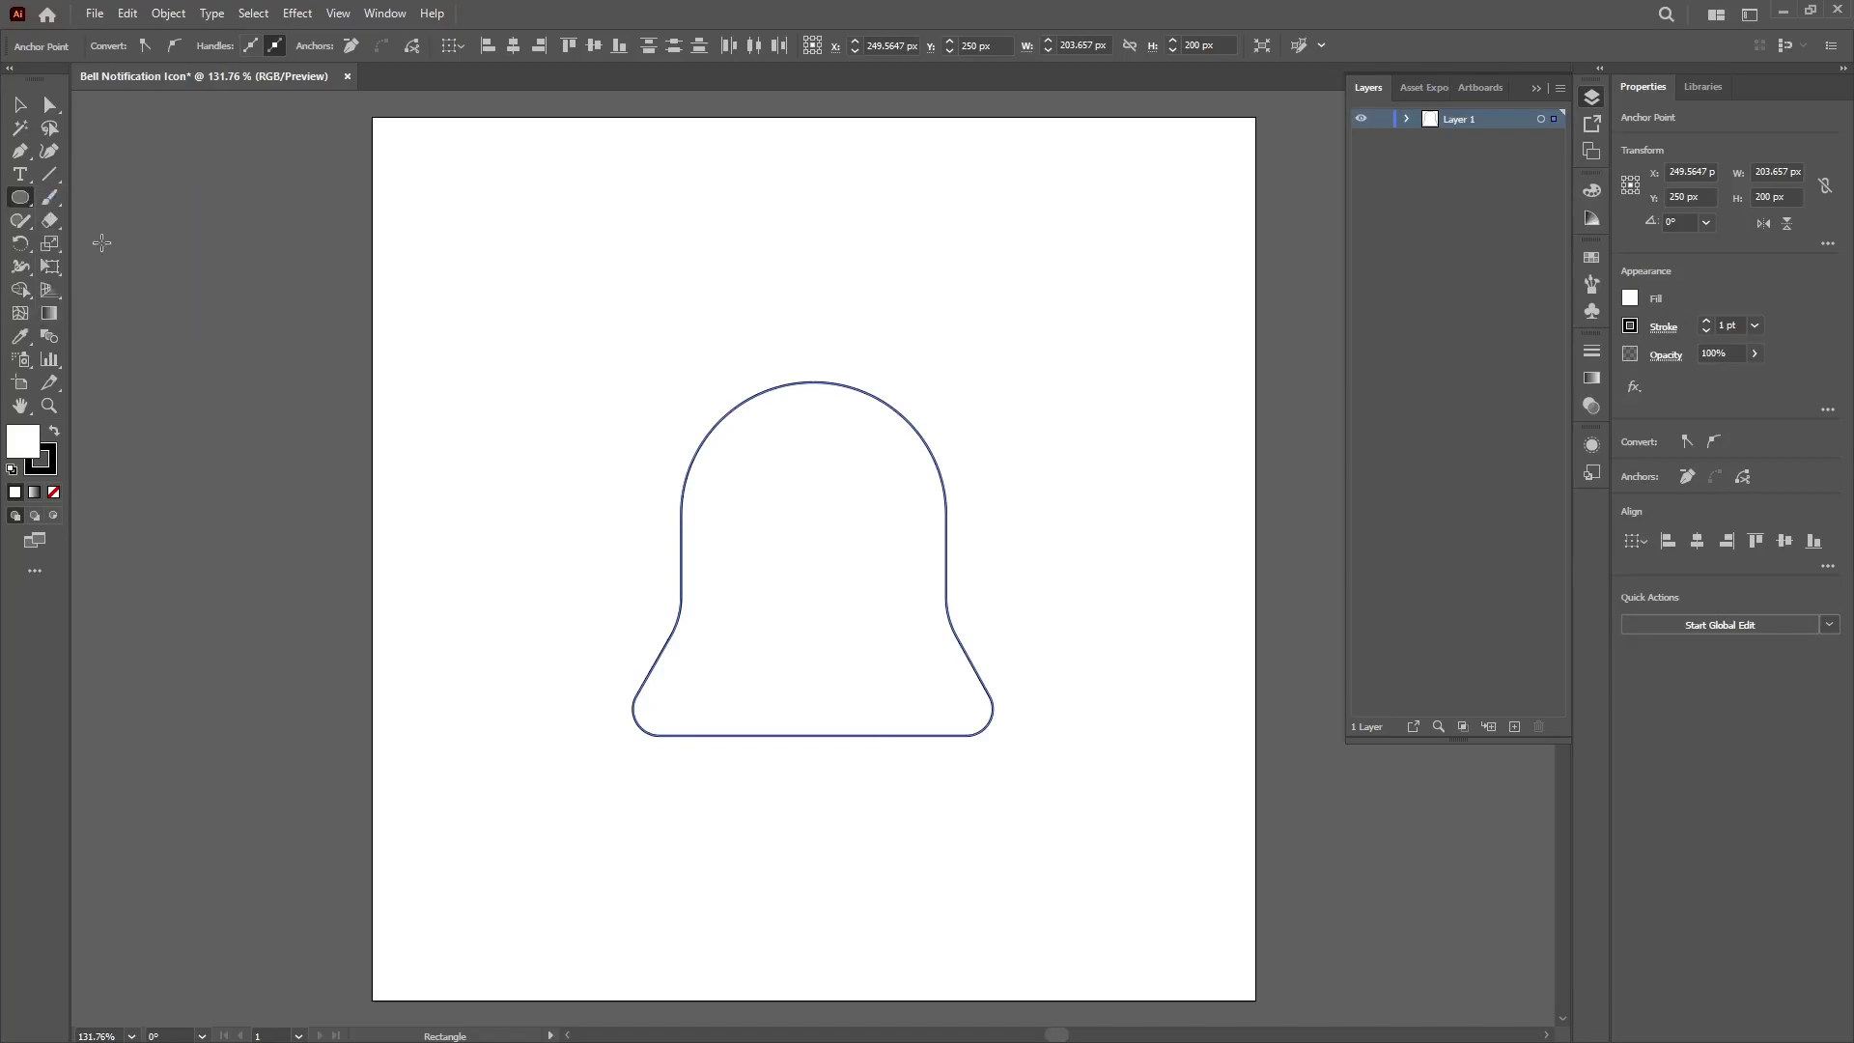
click(806, 340)
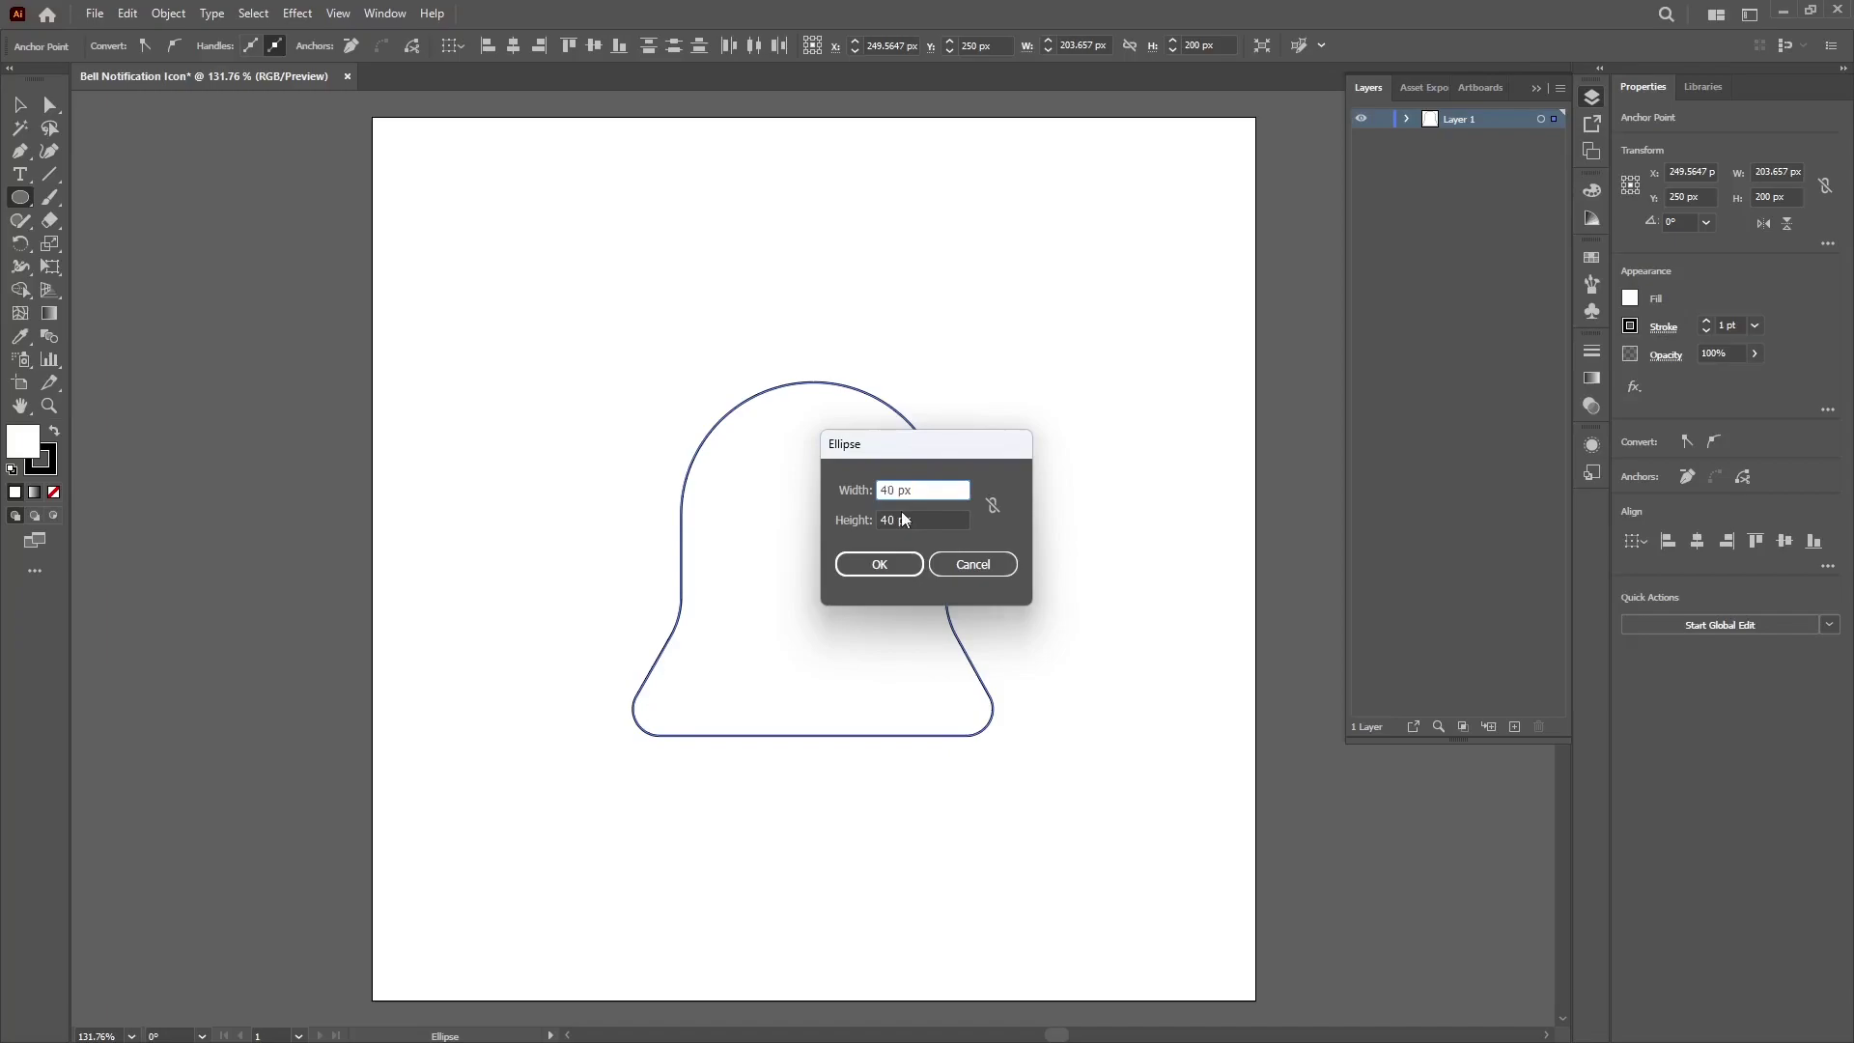
text(2)
drag(886, 521, 855, 530)
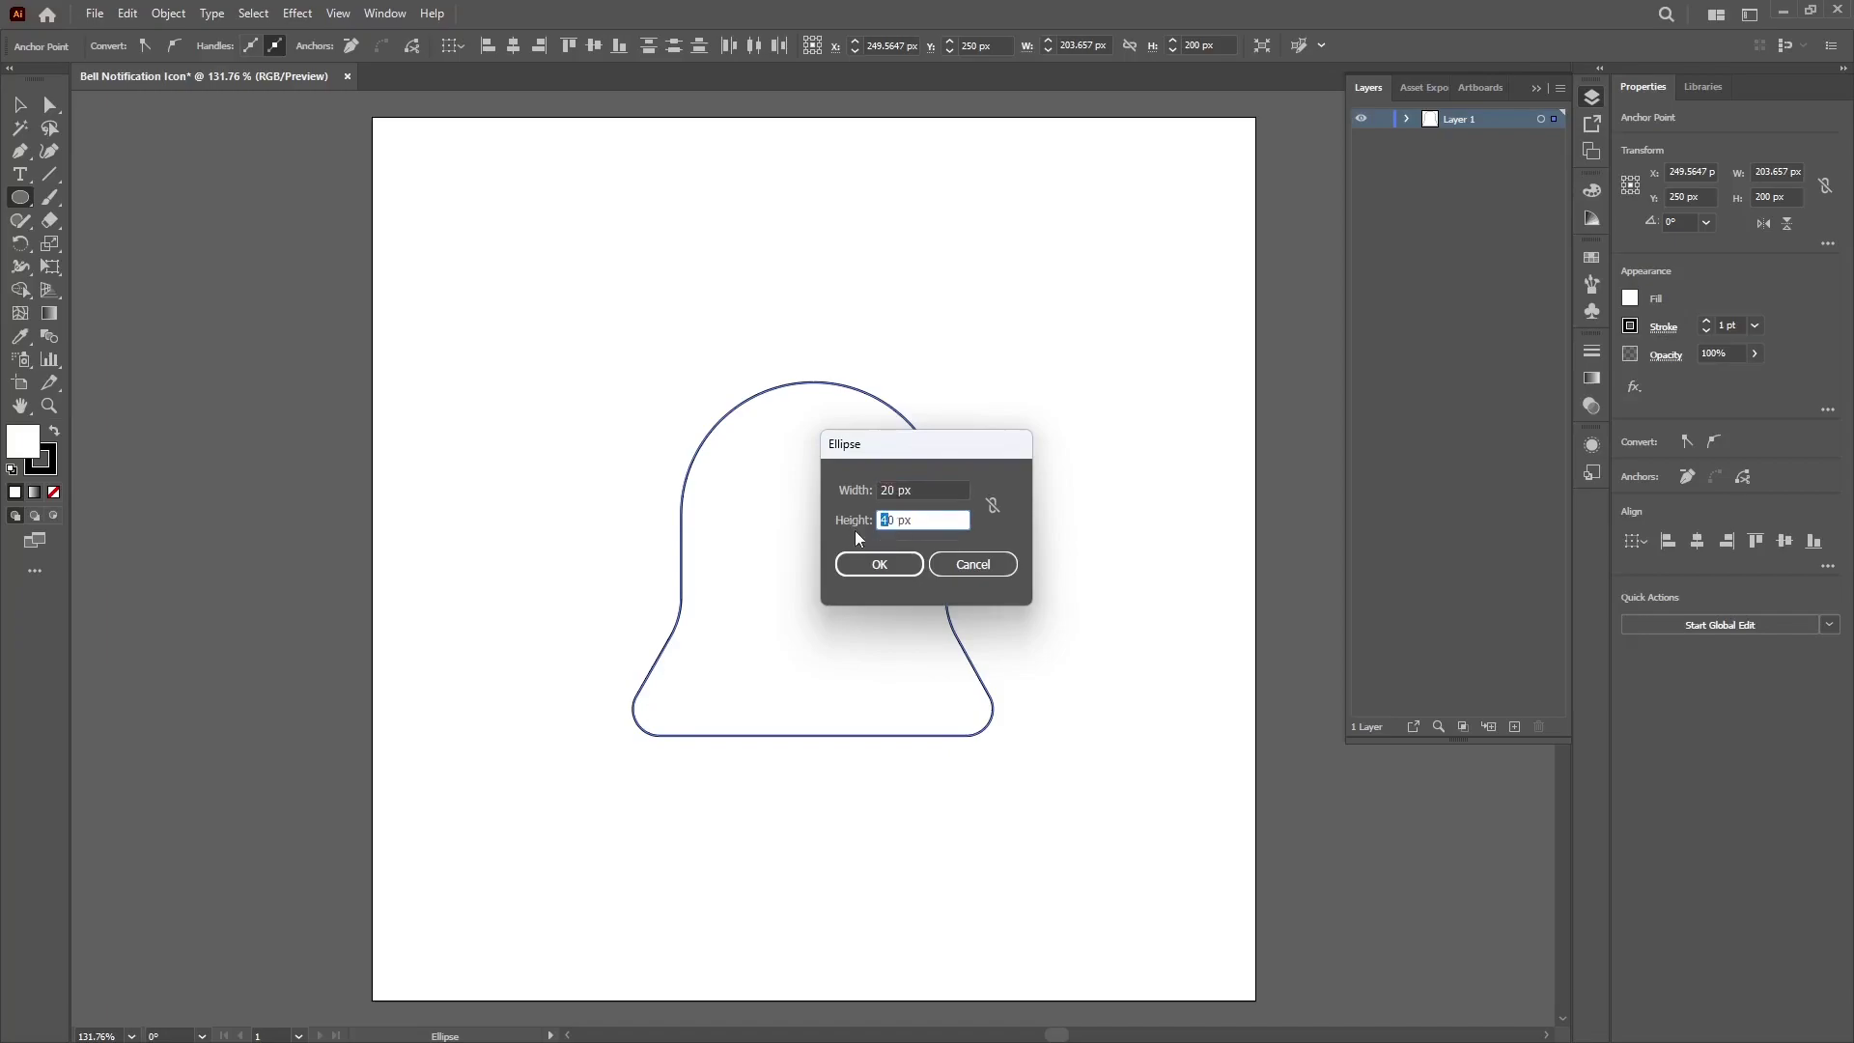
text(2)
click(880, 565)
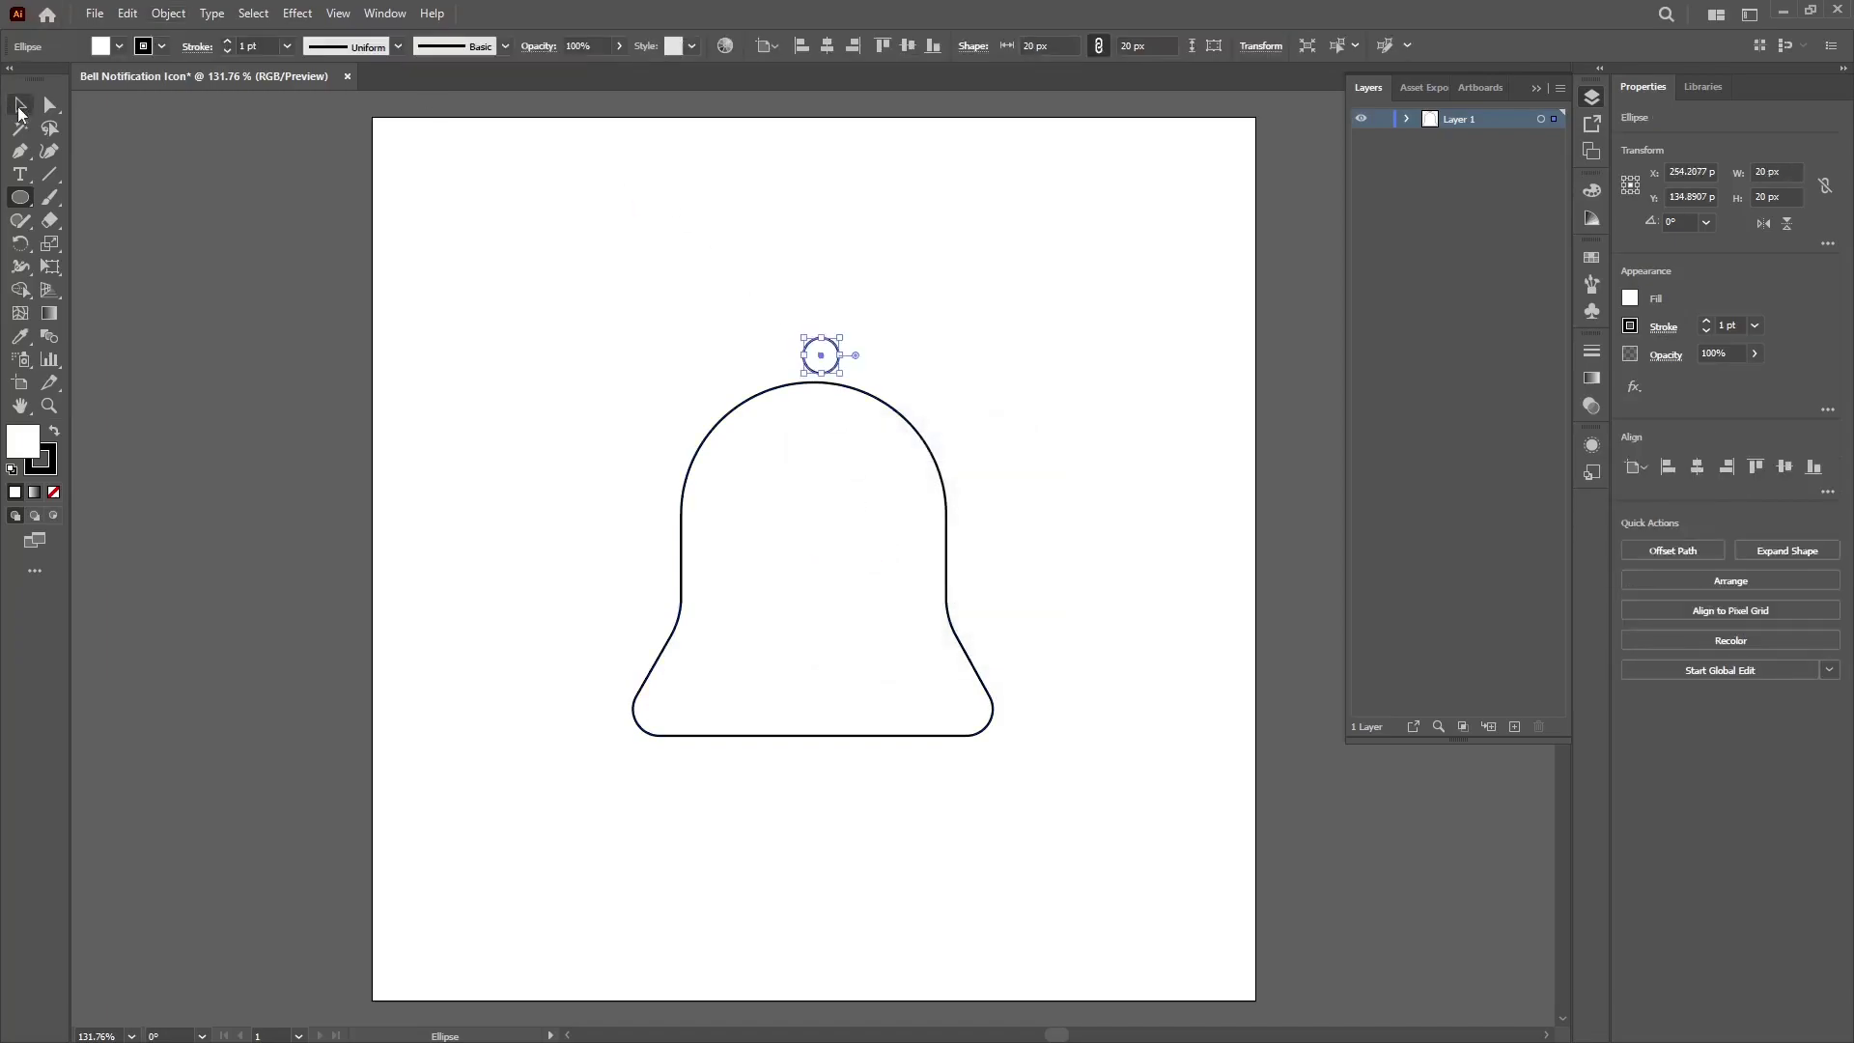
- Centre the small circle horizontally above the bell's dome
click(20, 108)
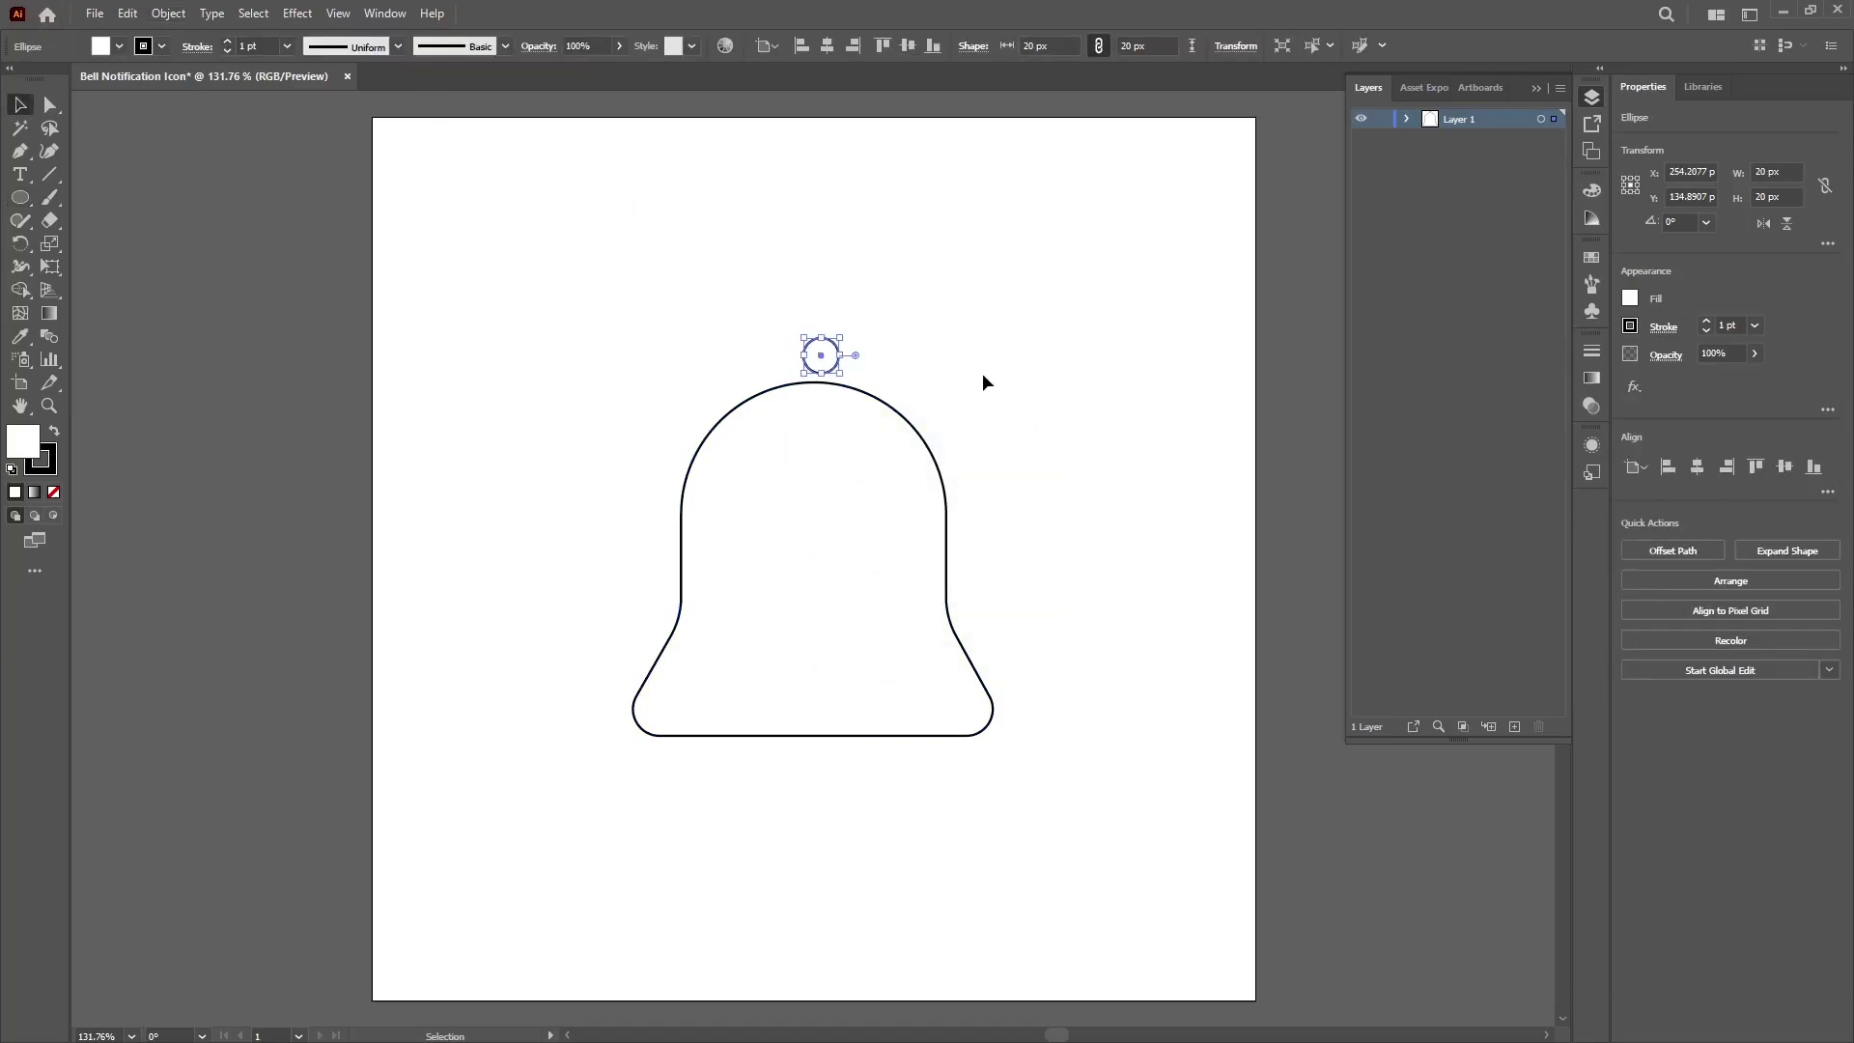
click(827, 47)
drag(814, 355, 814, 355)
click(798, 614)
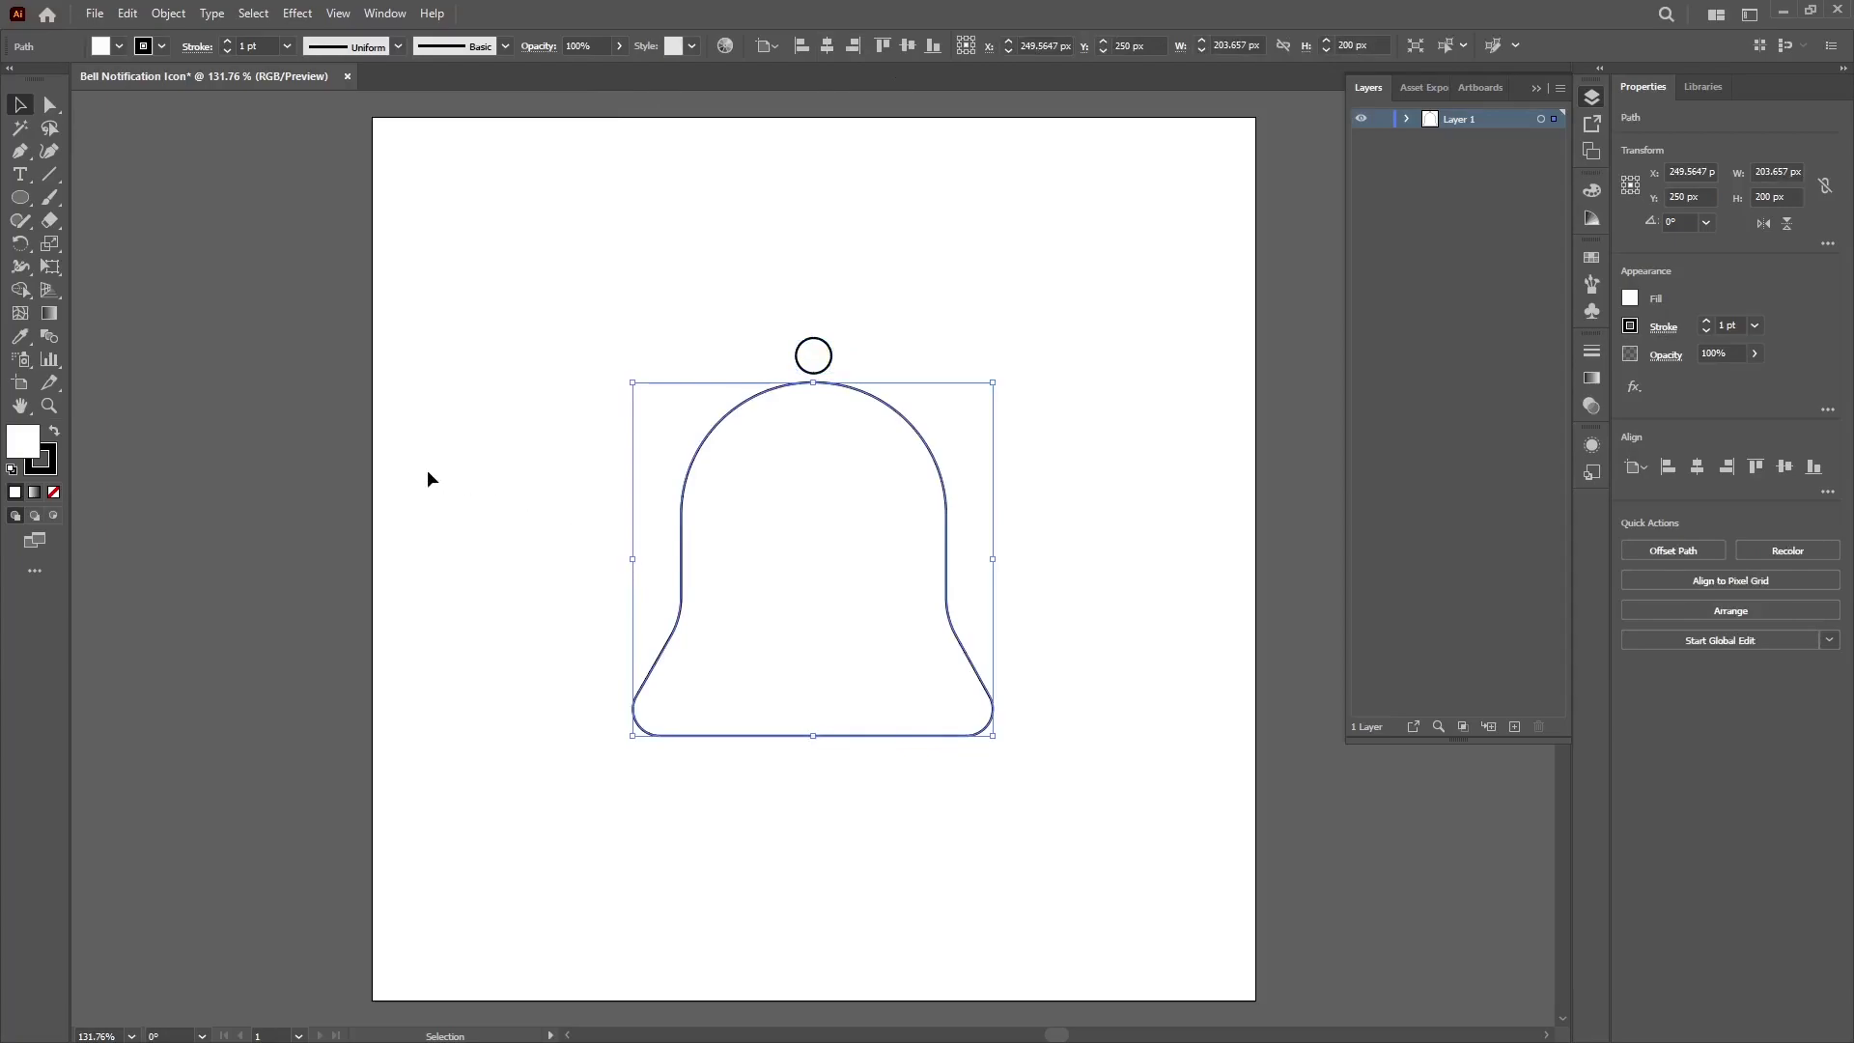
click(811, 348)
click(20, 197)
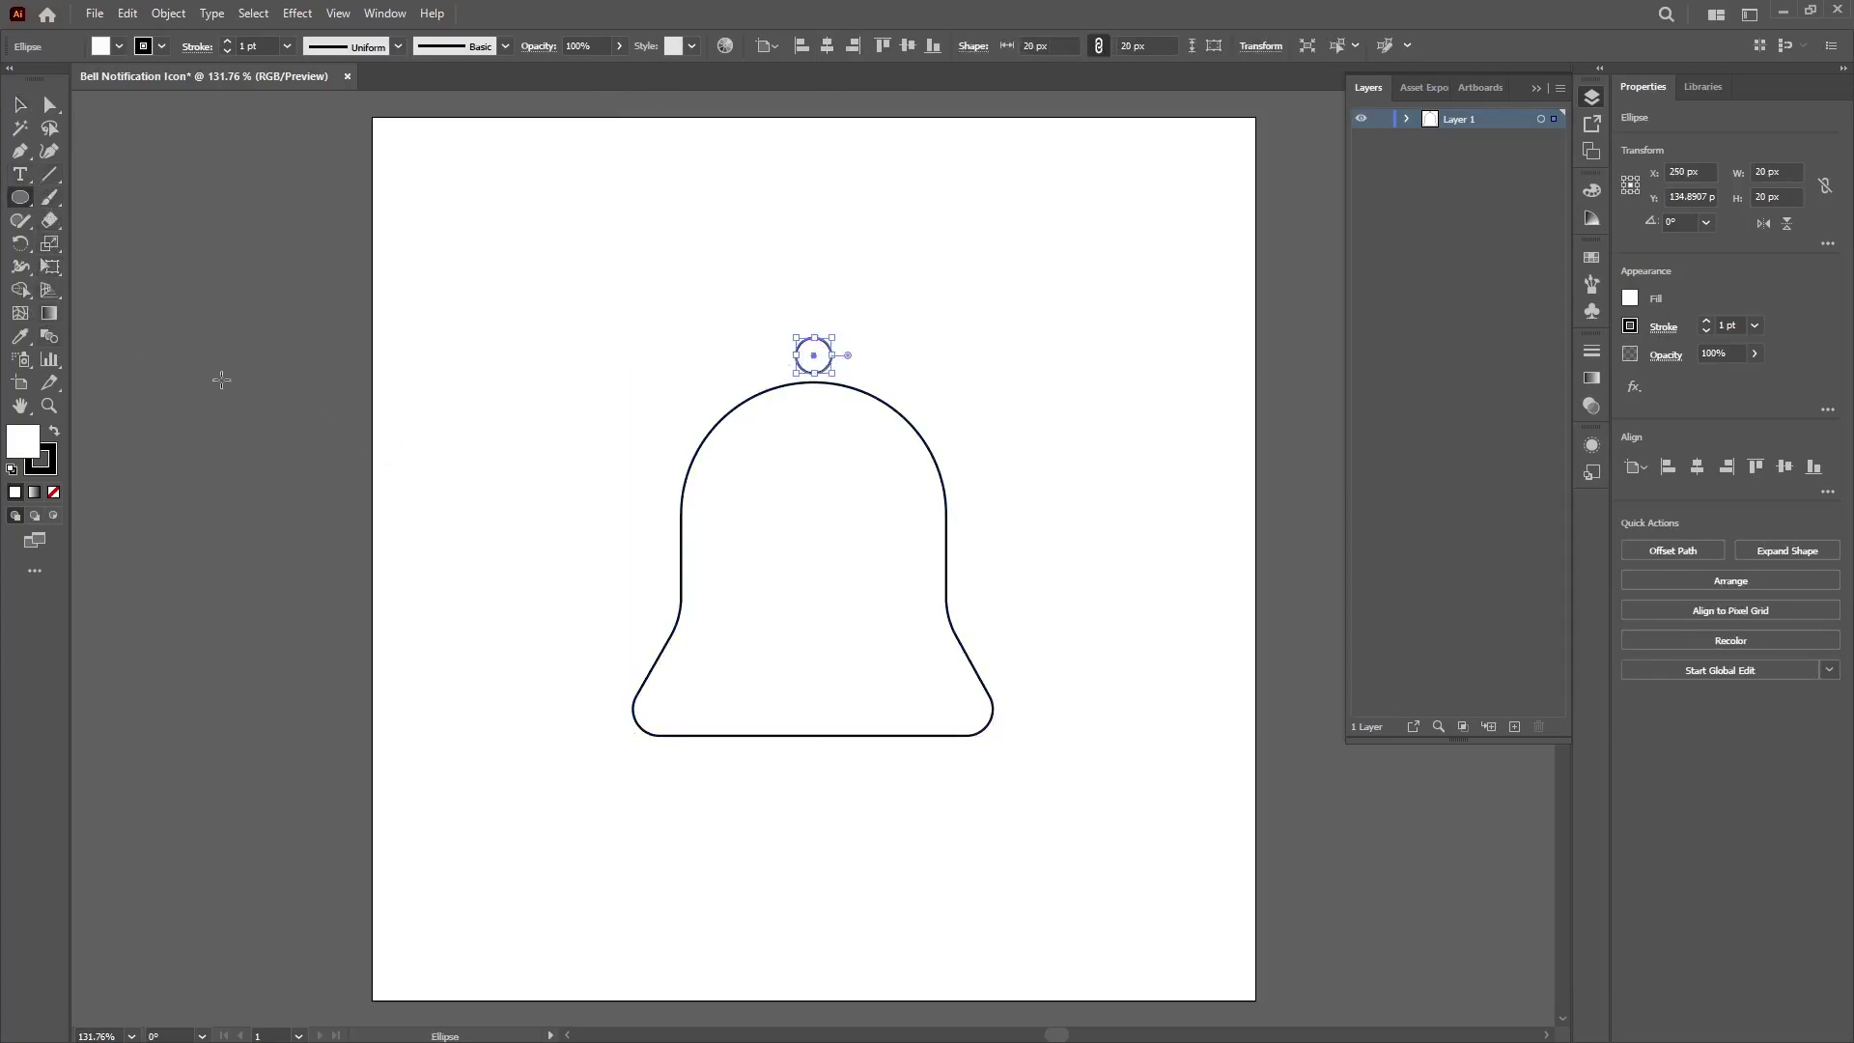
- Create a 40 × 40 px circle for the clapper
click(814, 585)
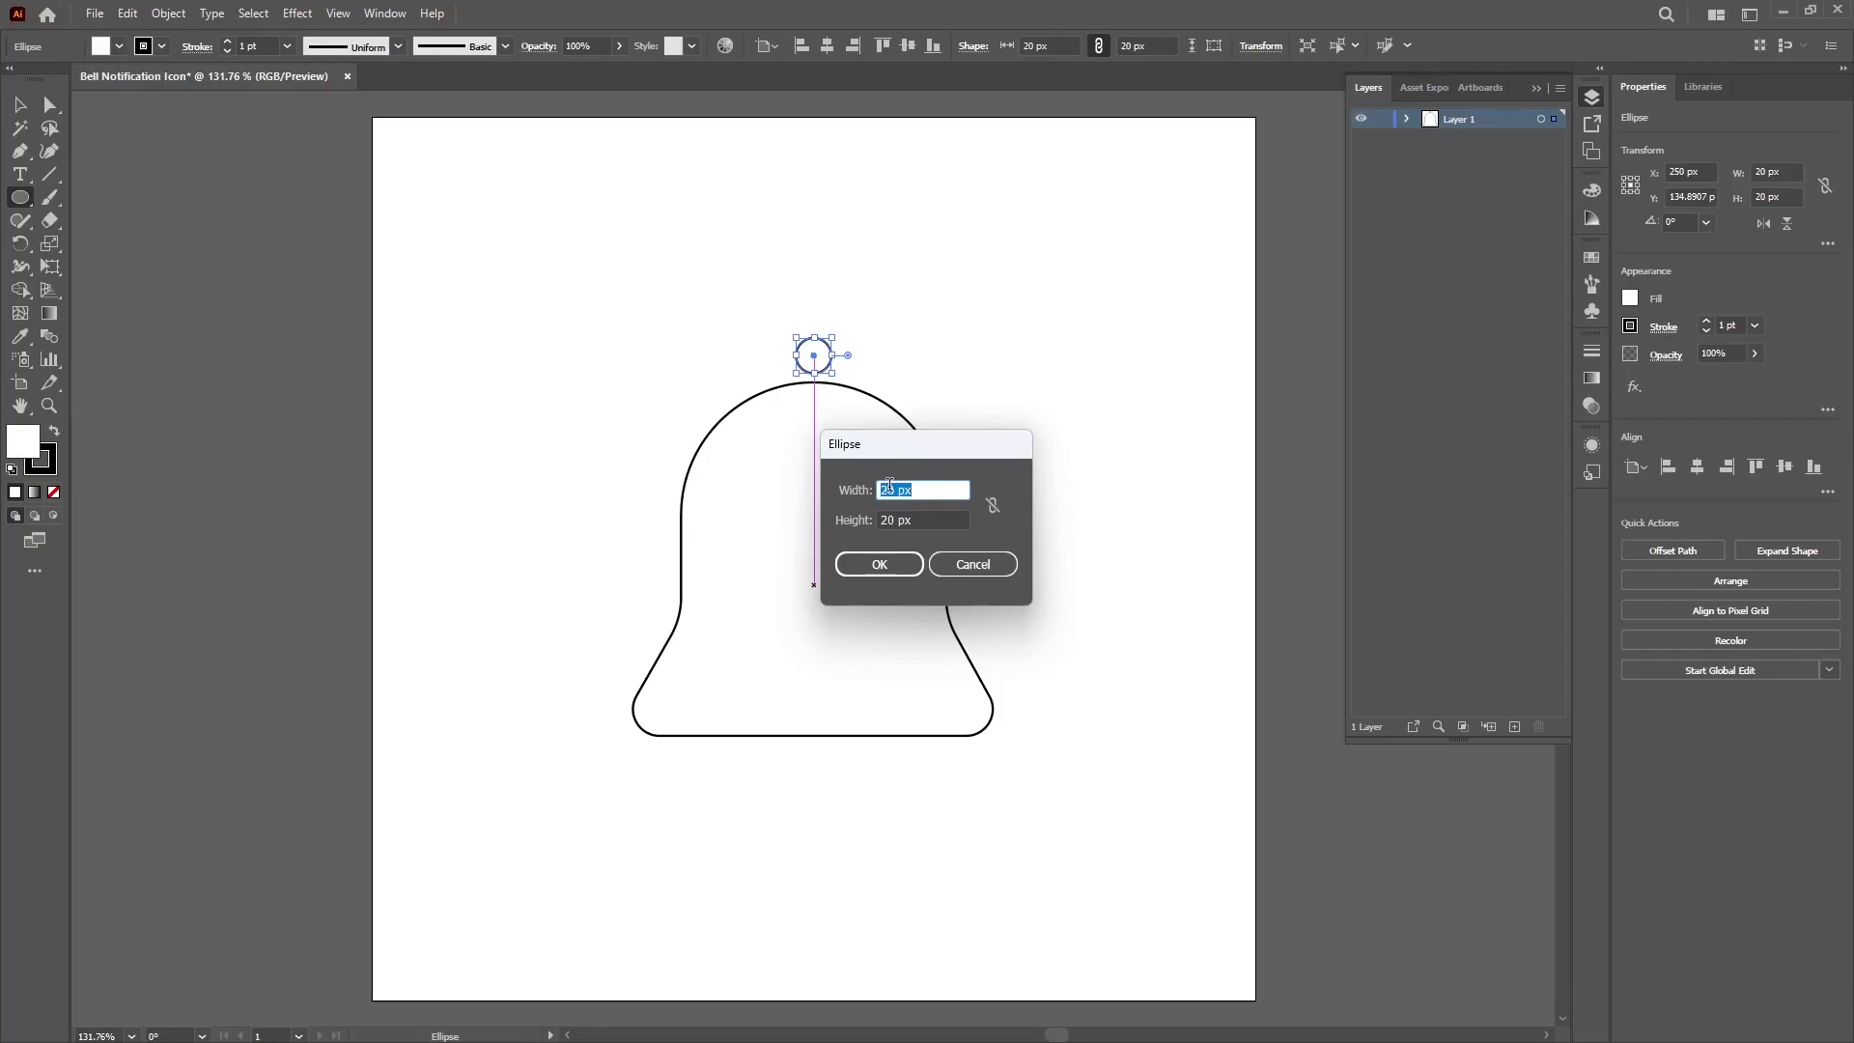
drag(888, 489, 880, 489)
text(40)
key(BackSpace)
drag(888, 521, 868, 525)
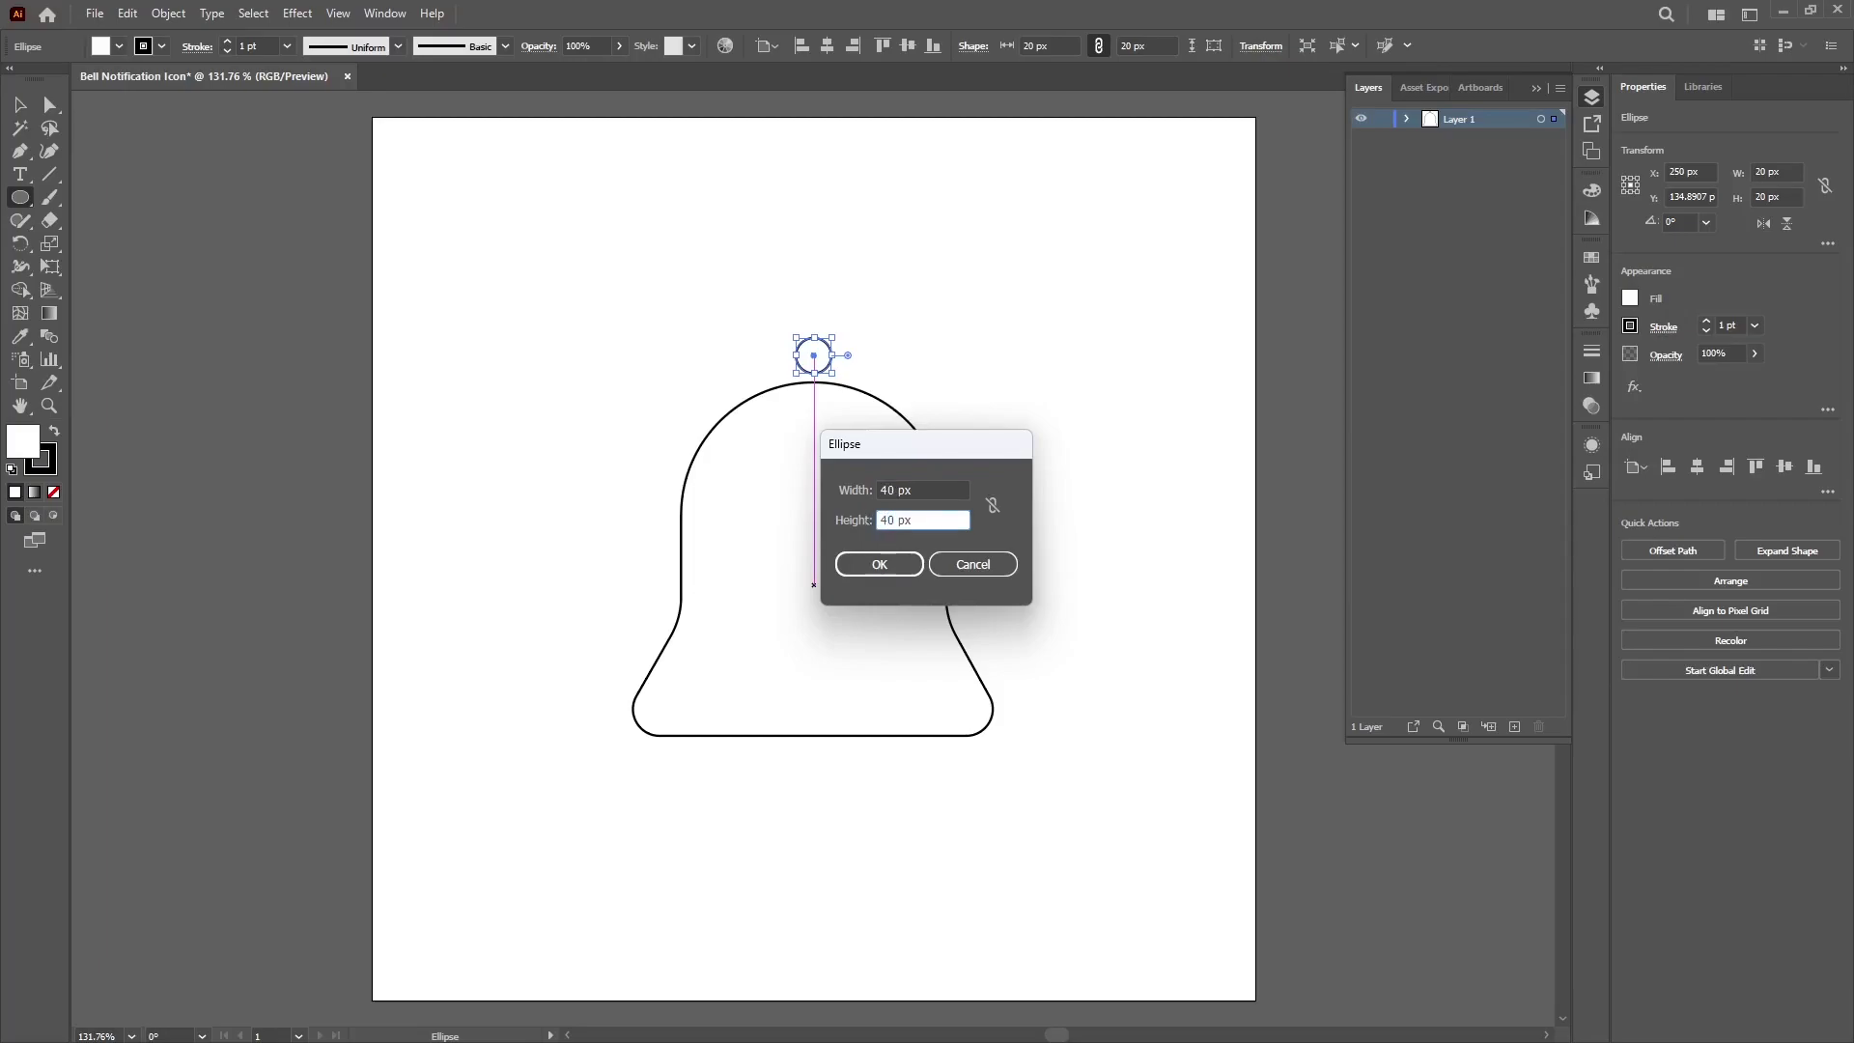
click(878, 565)
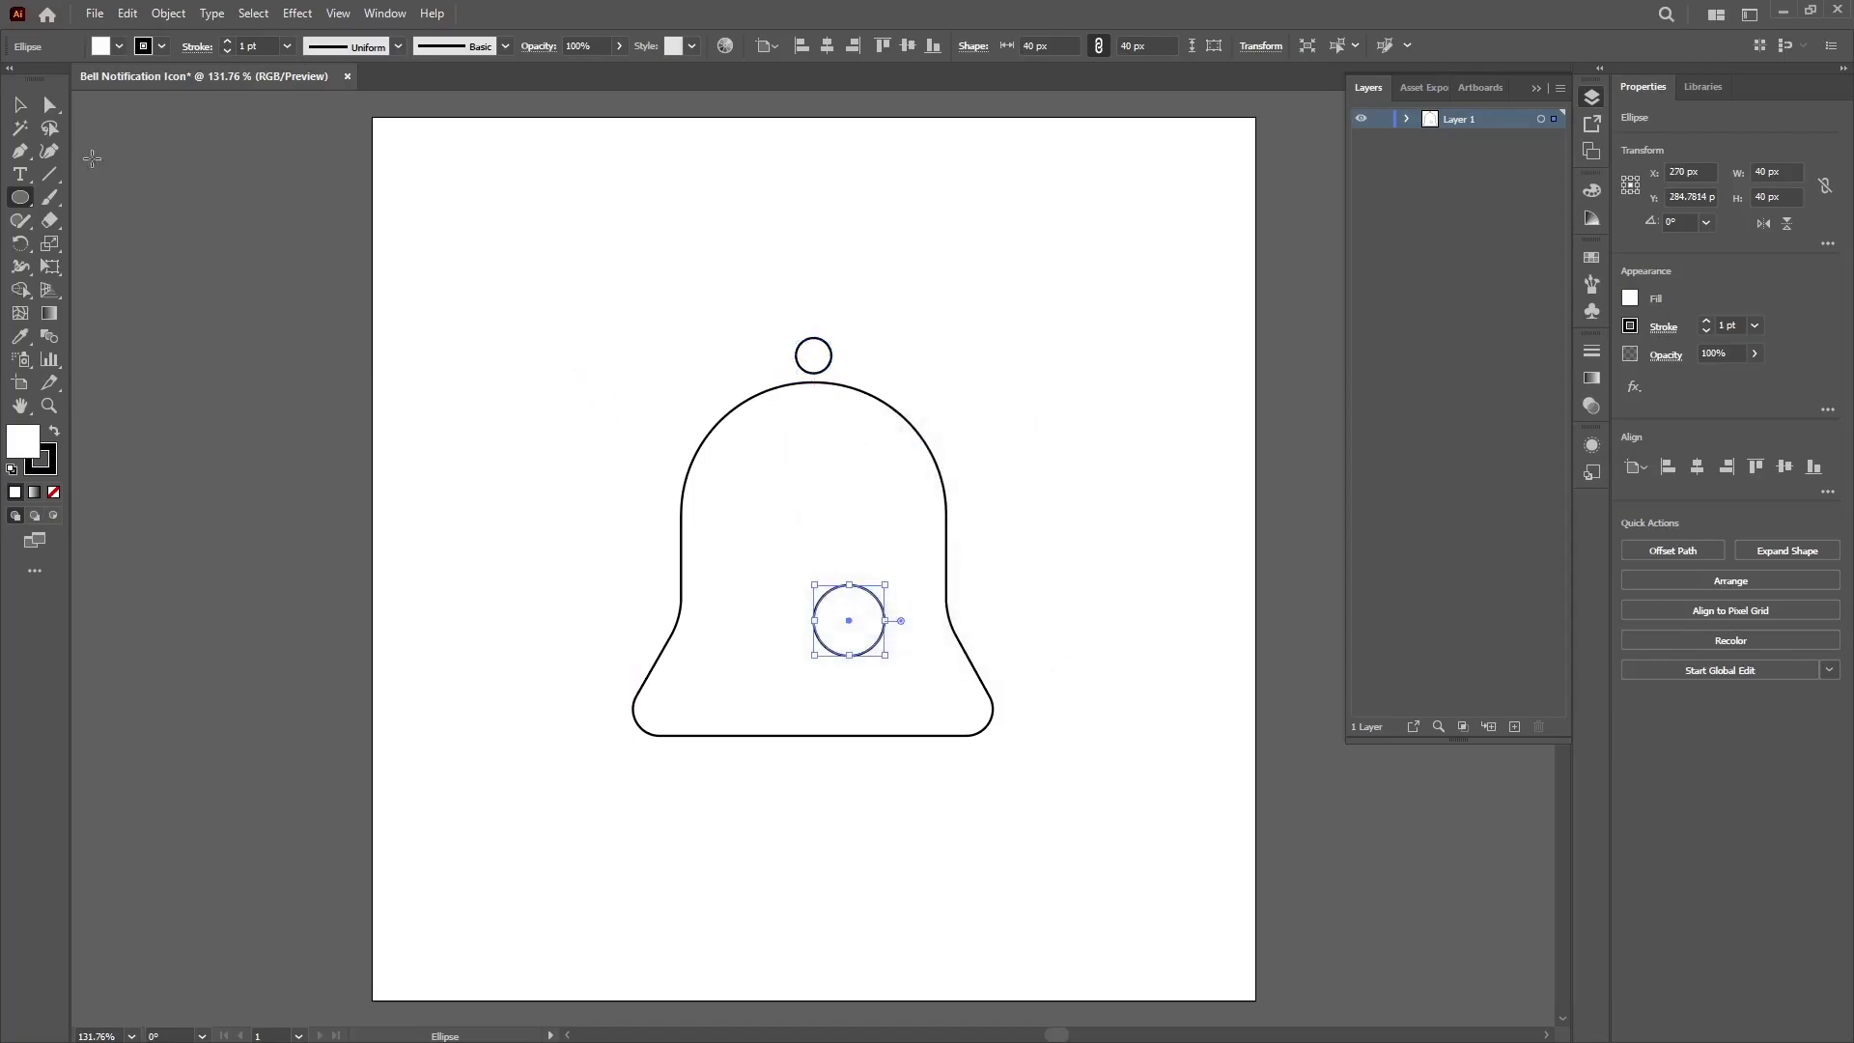
- Move the 40 px circle to sit centred just below the bell's base
click(20, 105)
drag(850, 617, 817, 731)
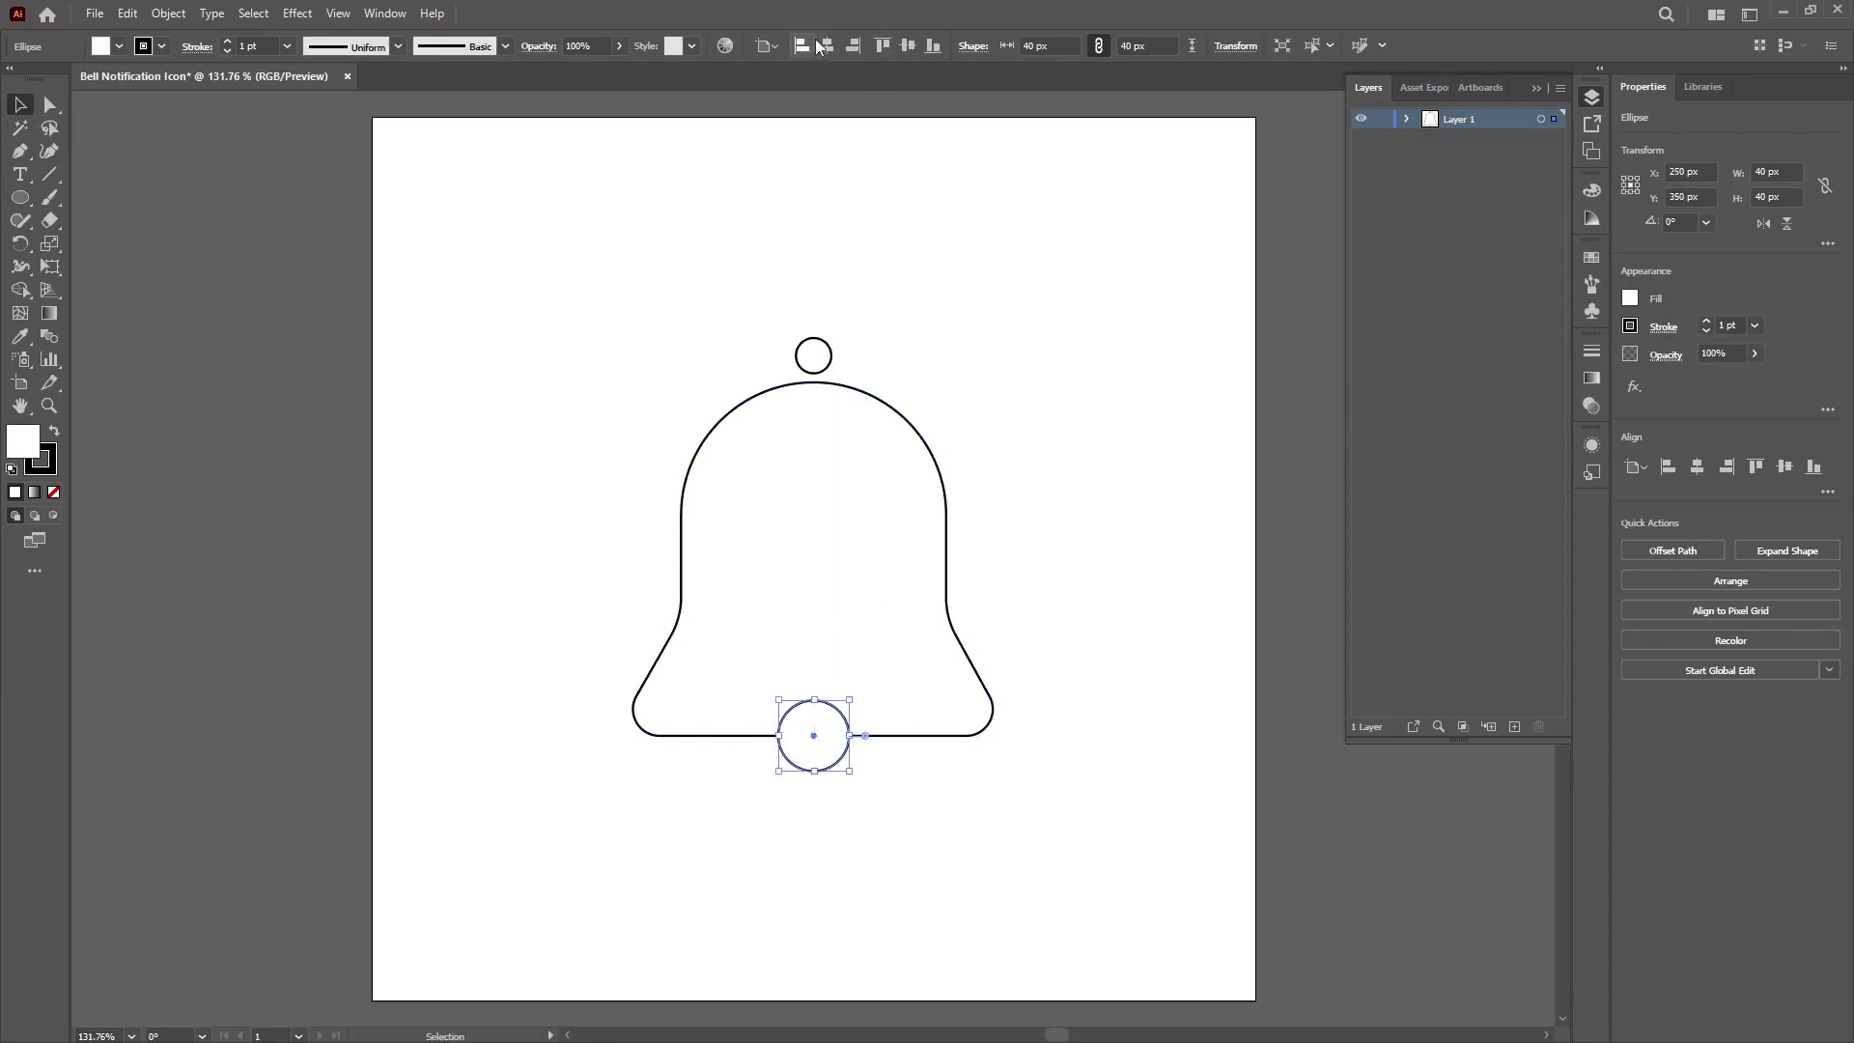
click(895, 831)
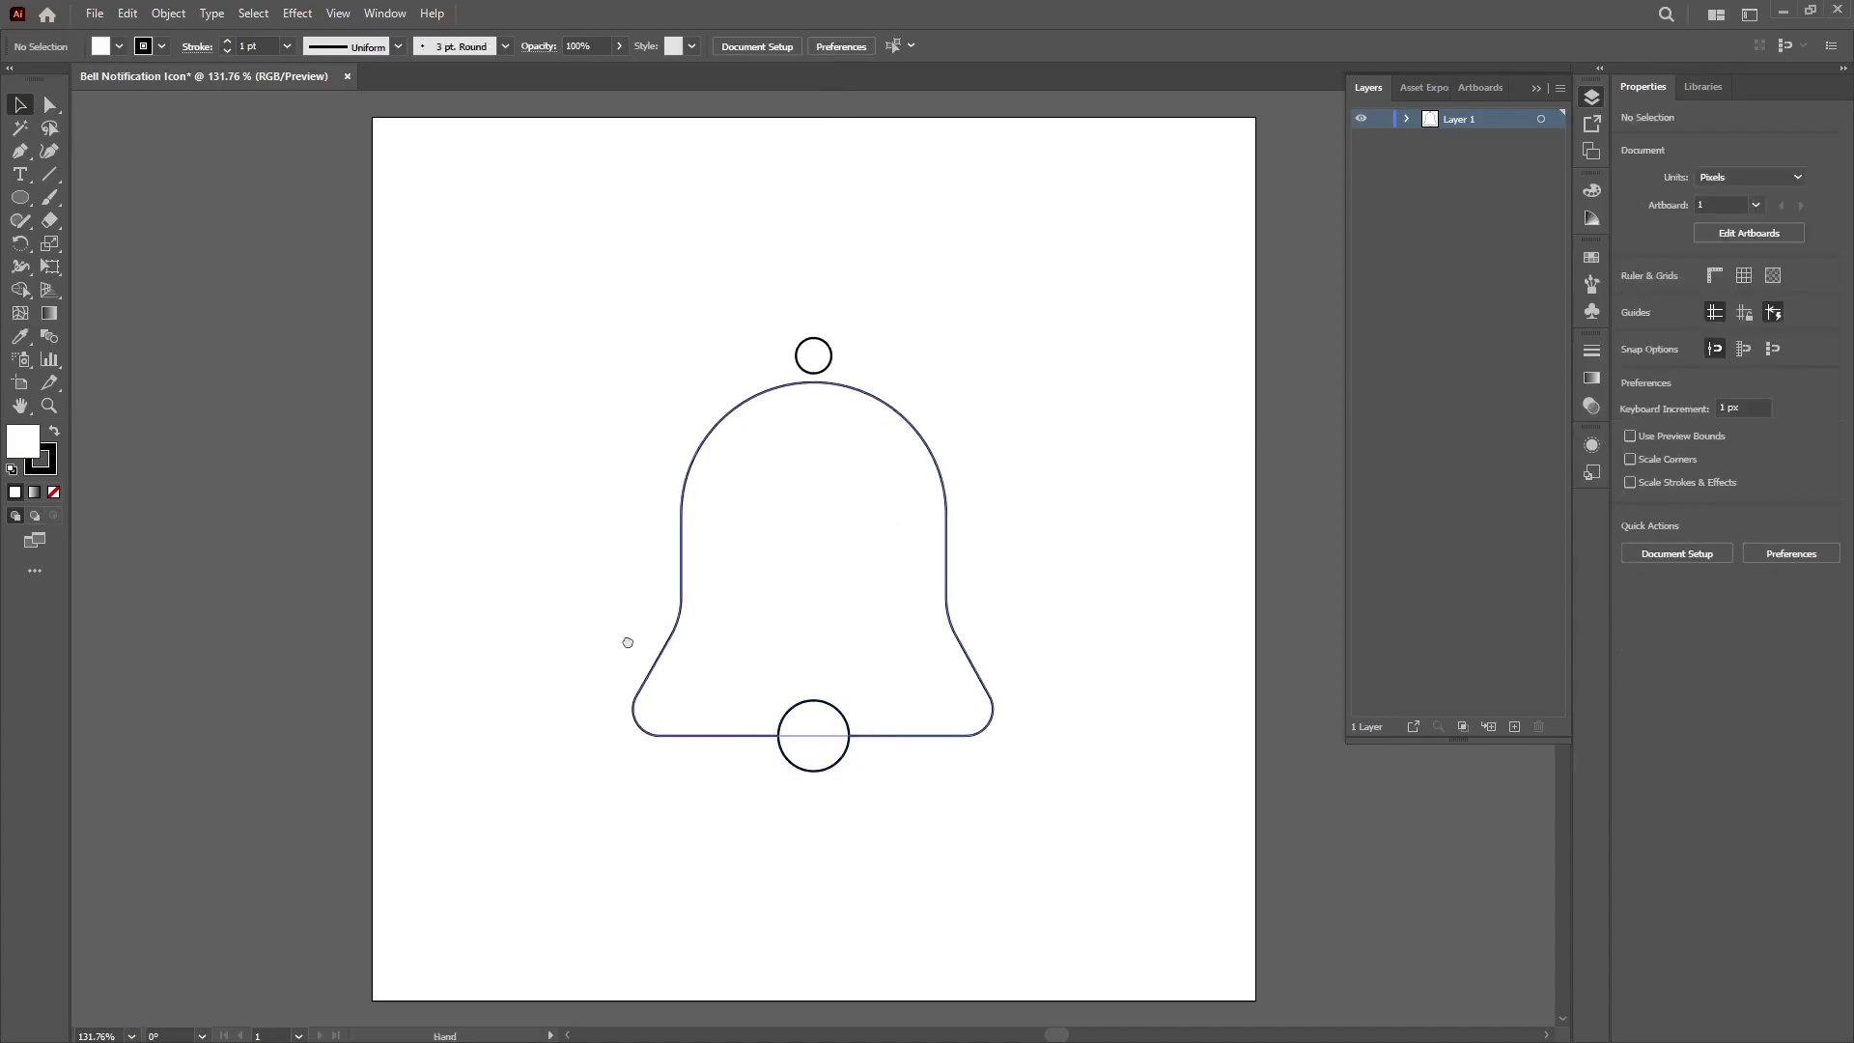
drag(676, 703, 554, 671)
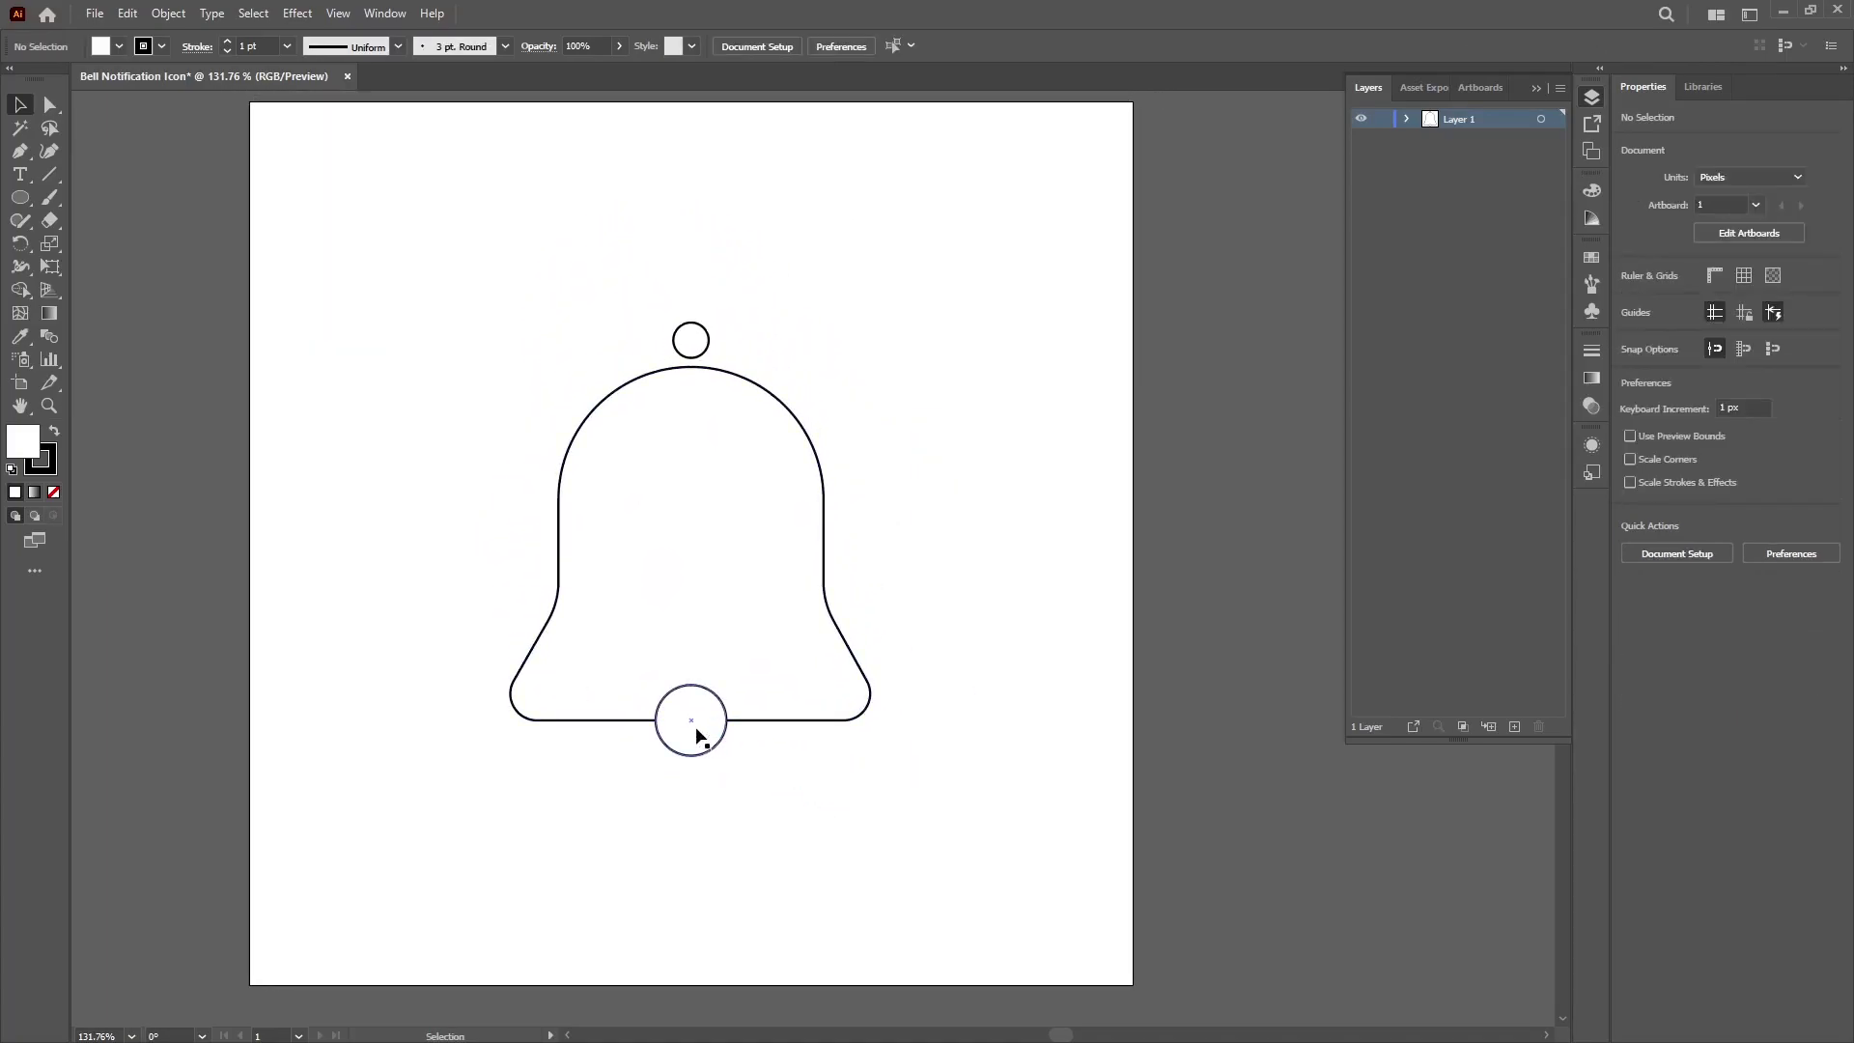
drag(697, 734, 705, 790)
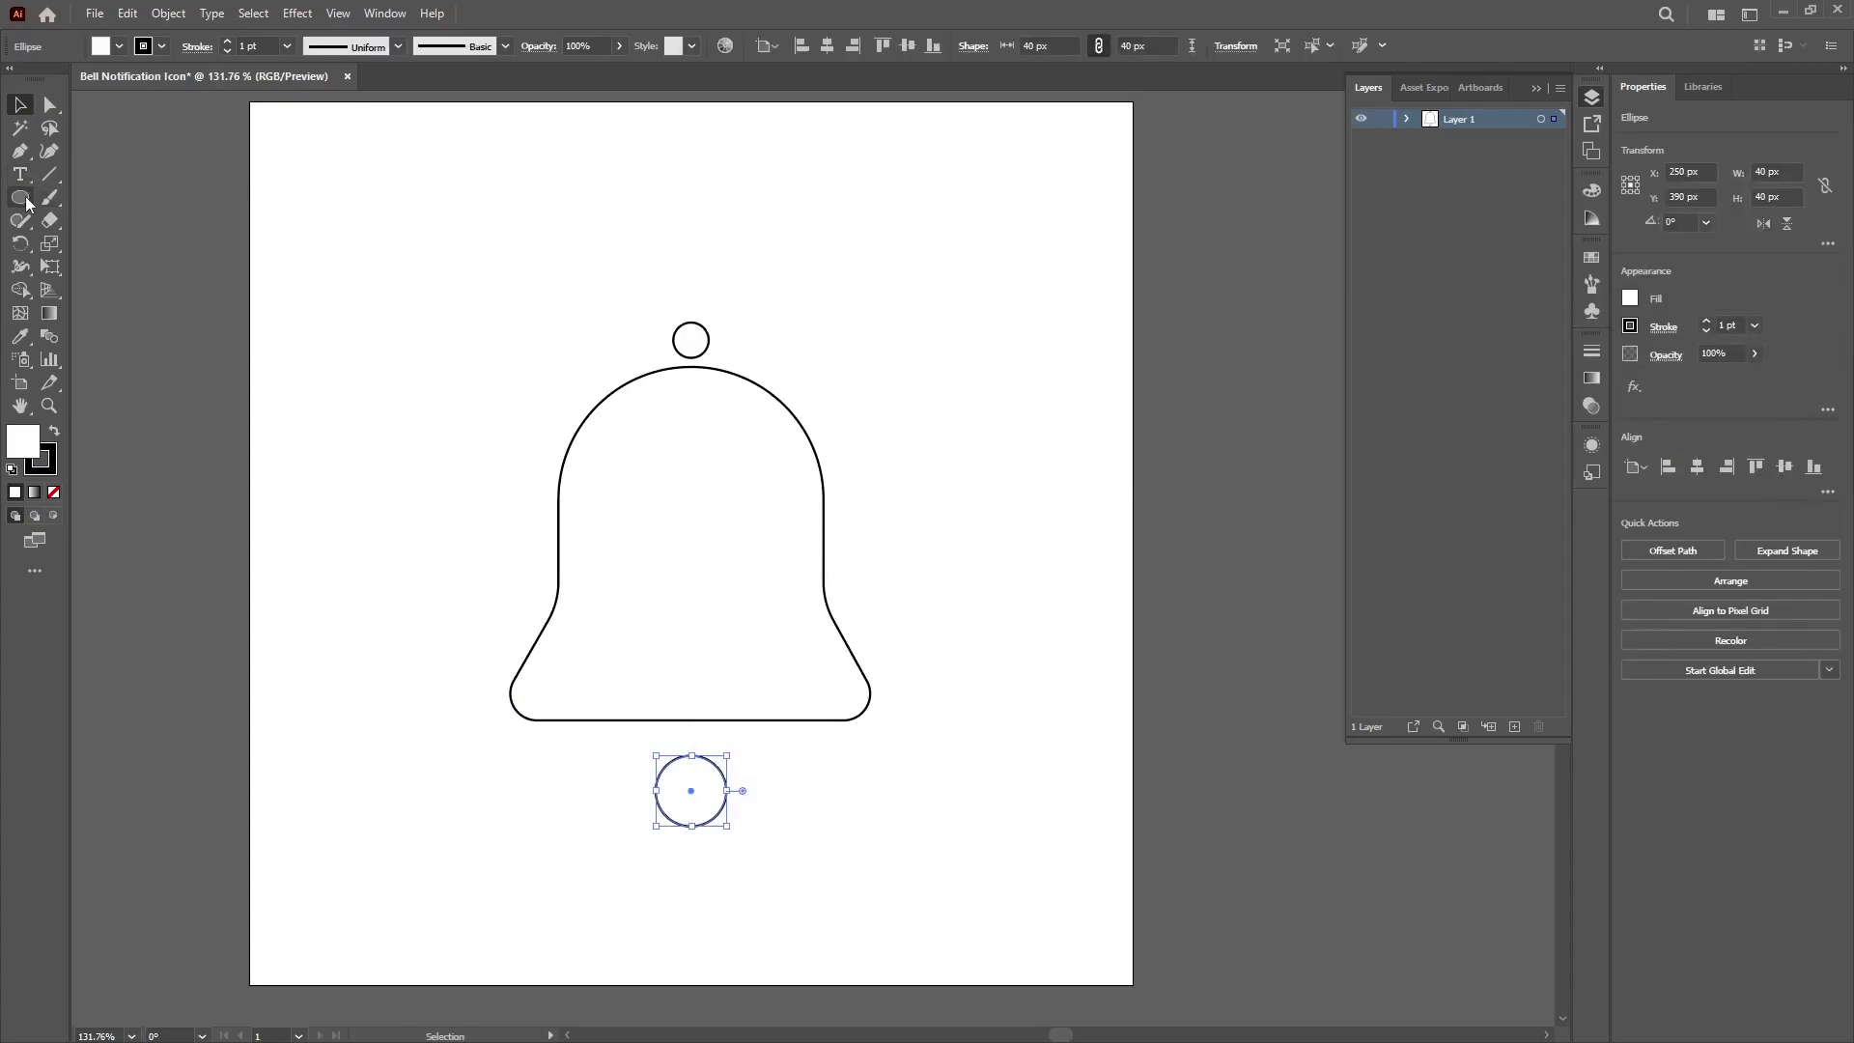
- Draw a horizontal line about 90 px long across the clapper circle's middle
click(50, 175)
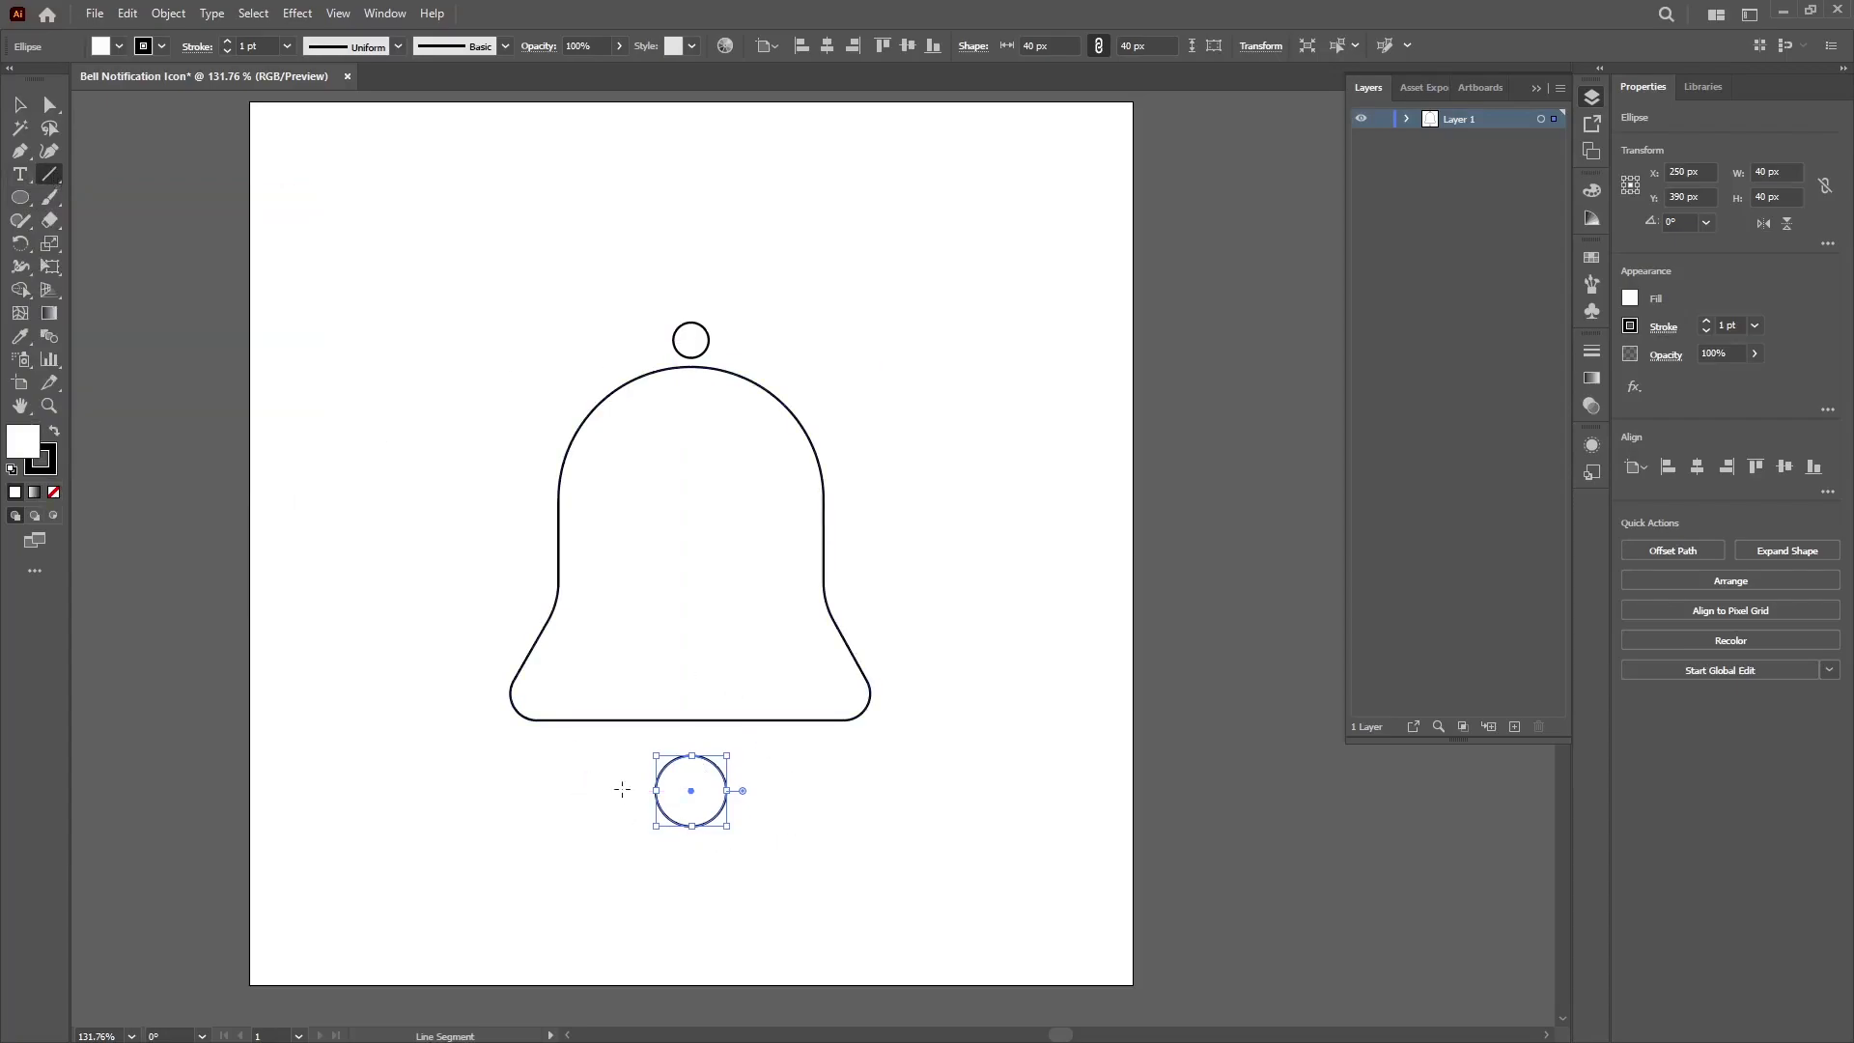
drag(621, 787, 778, 785)
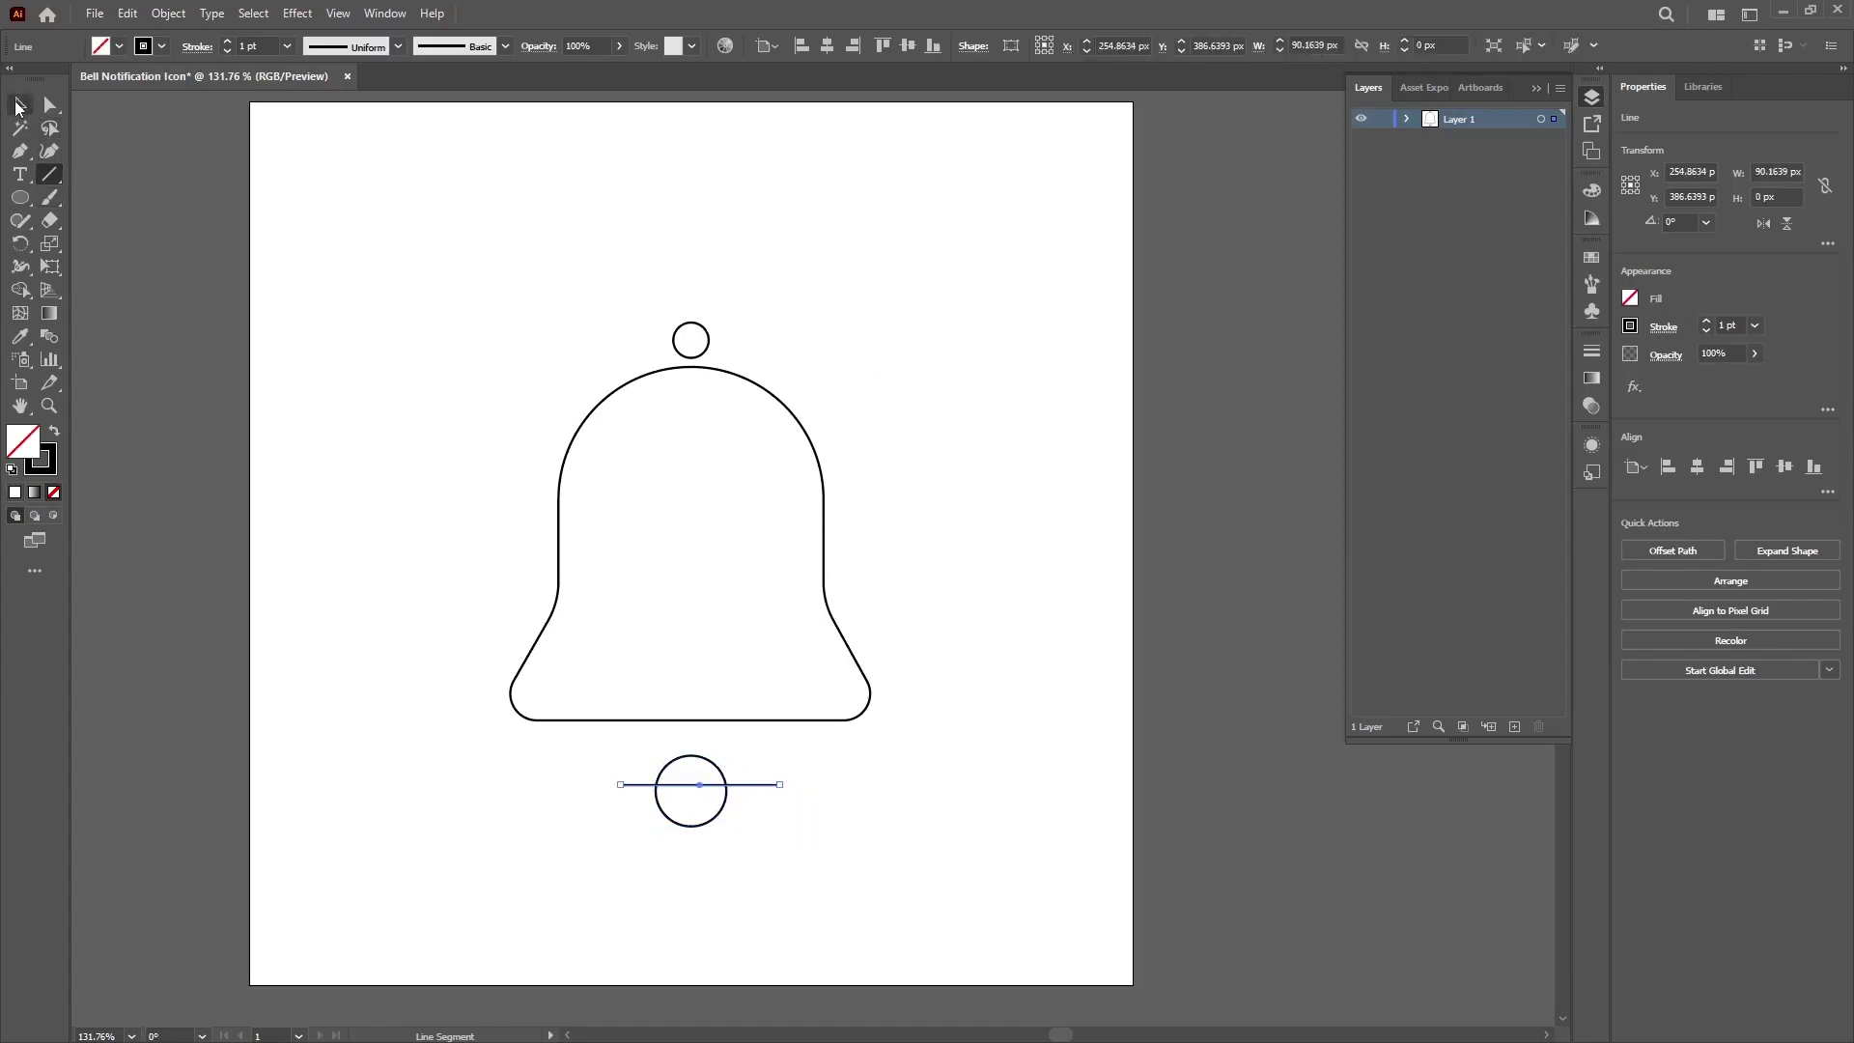
click(19, 106)
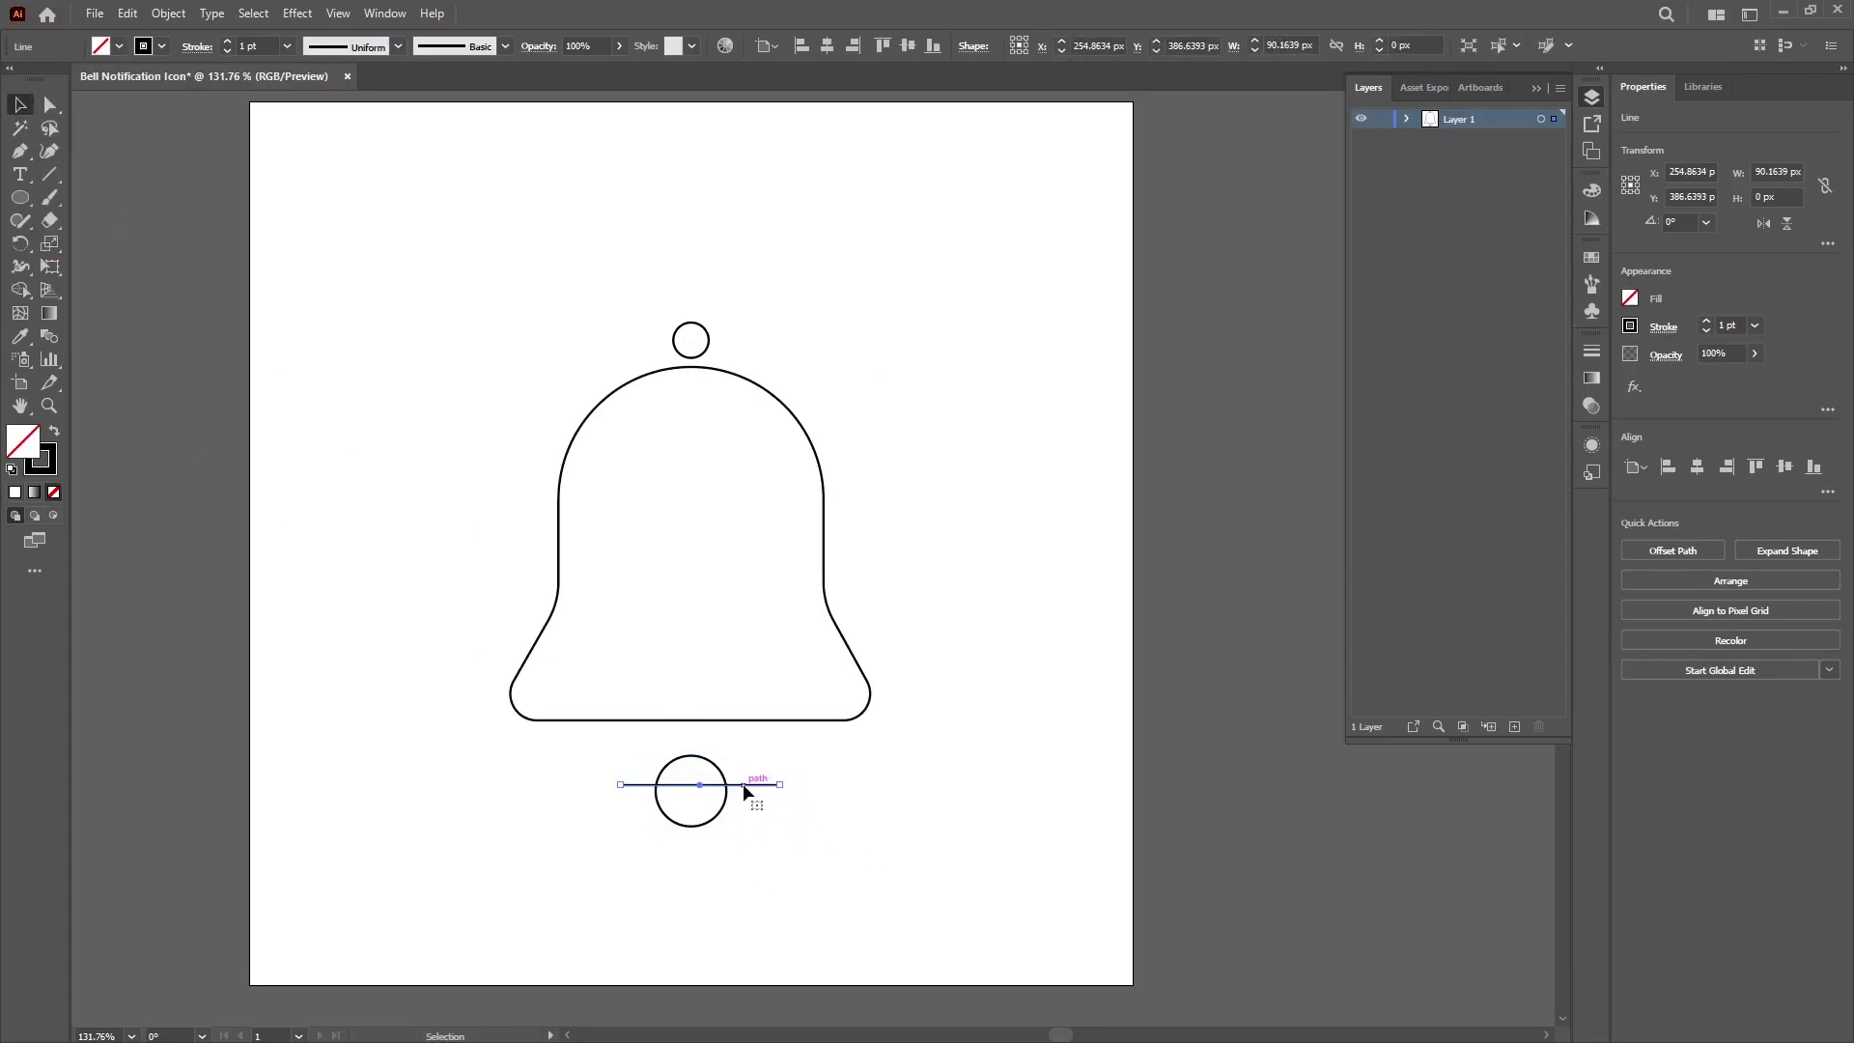
drag(743, 786, 733, 800)
- Centre the circle and line horizontally at X 250 px, then select both for Shape Builder
drag(737, 868, 640, 752)
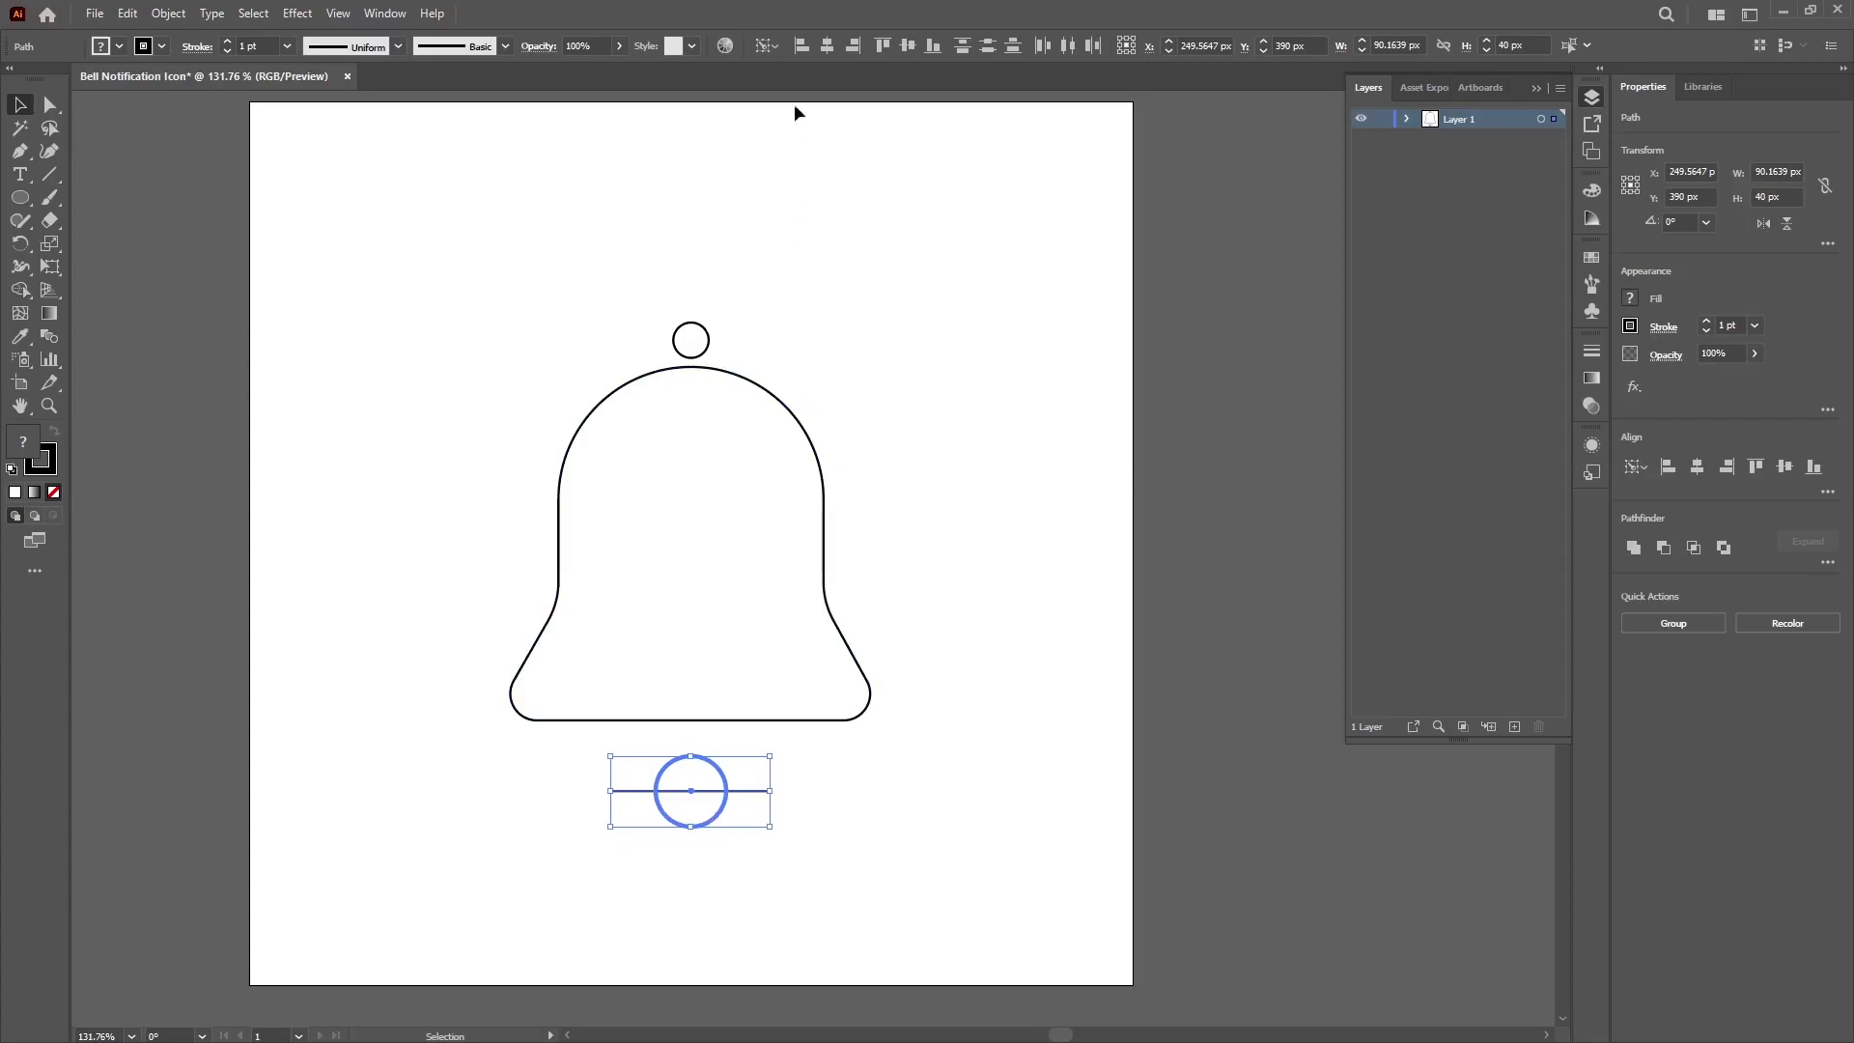
click(826, 48)
click(911, 722)
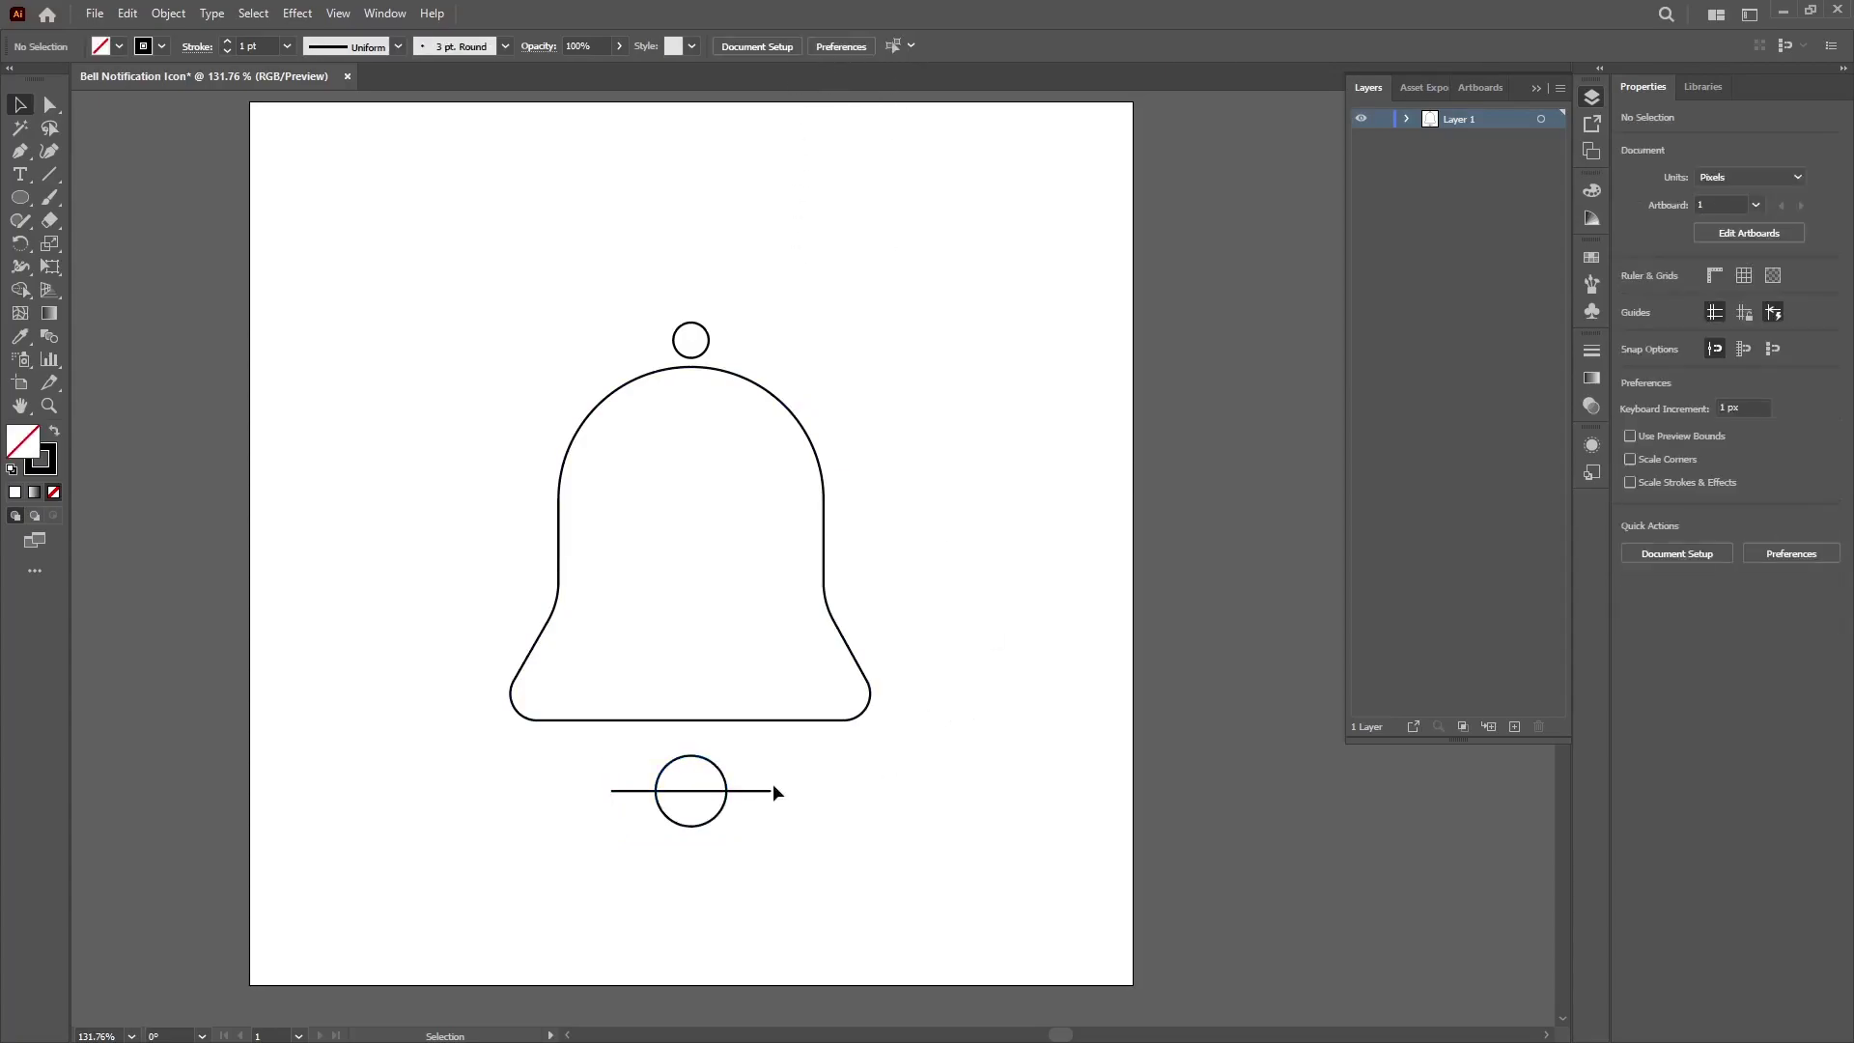
drag(602, 747, 805, 873)
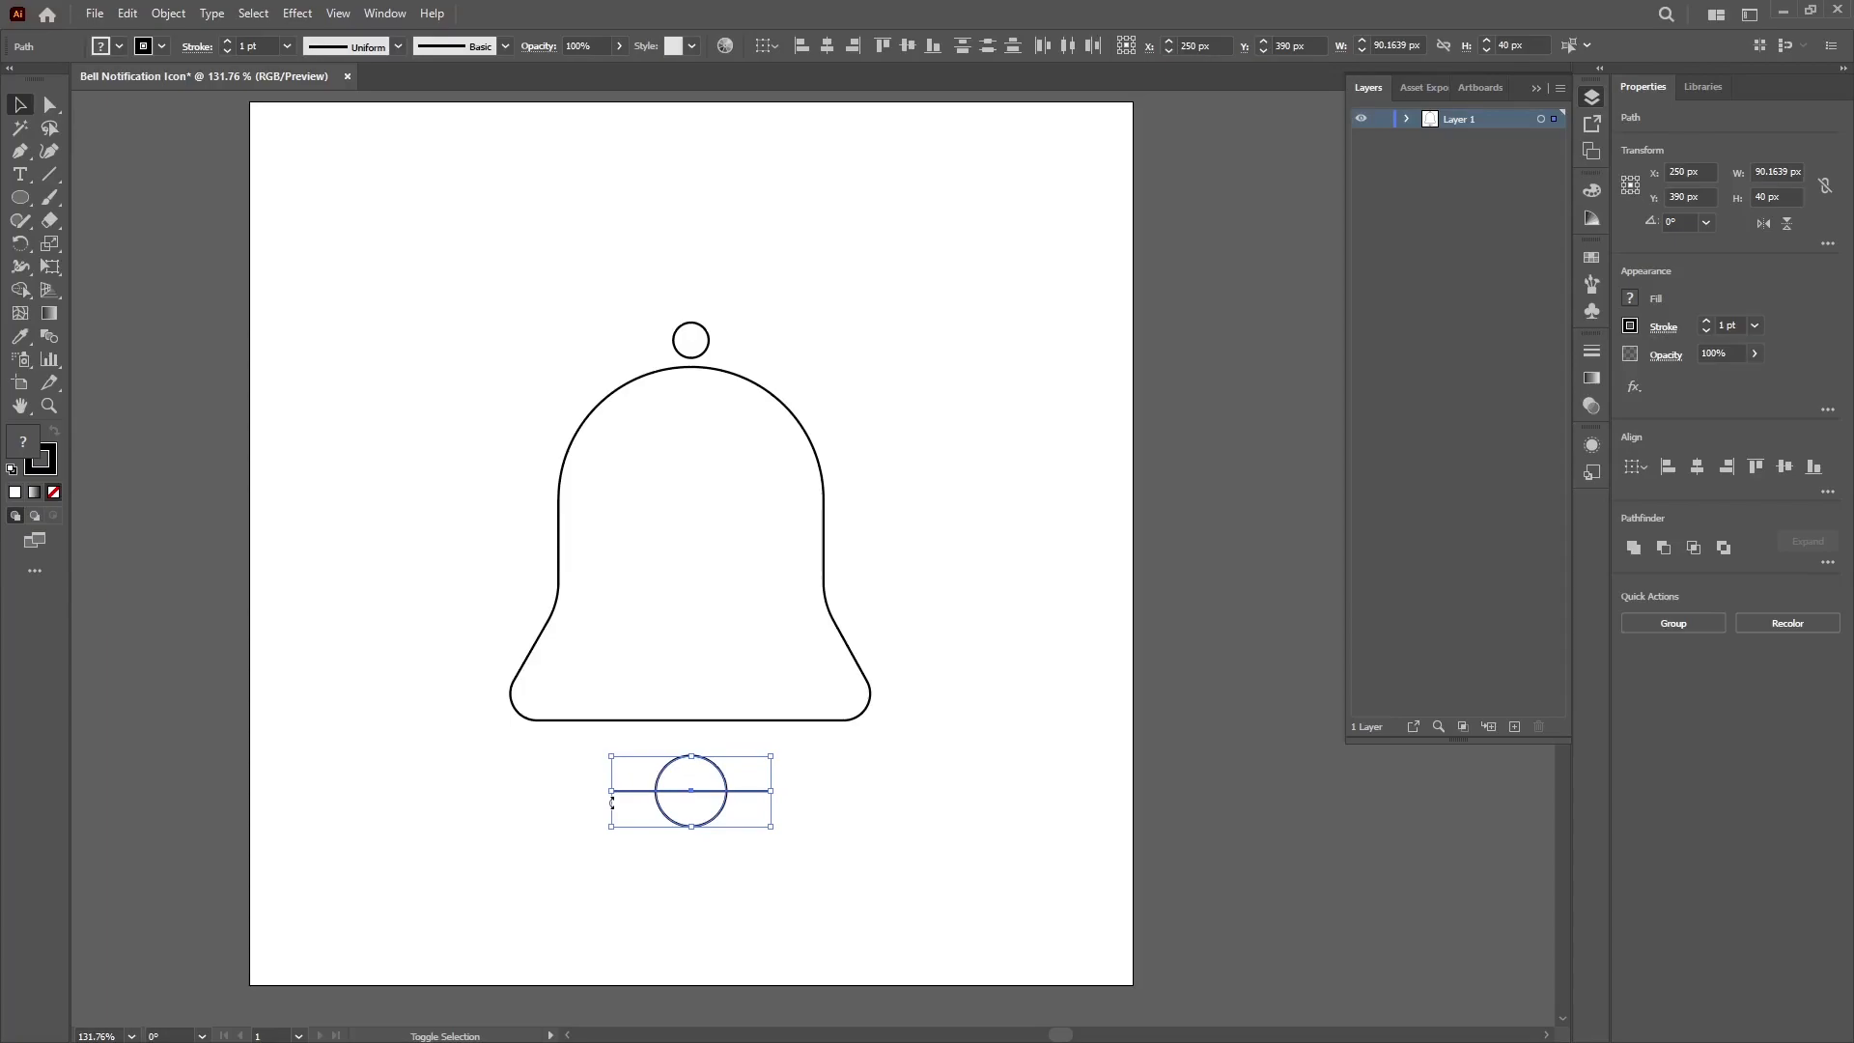
key(shift+m)
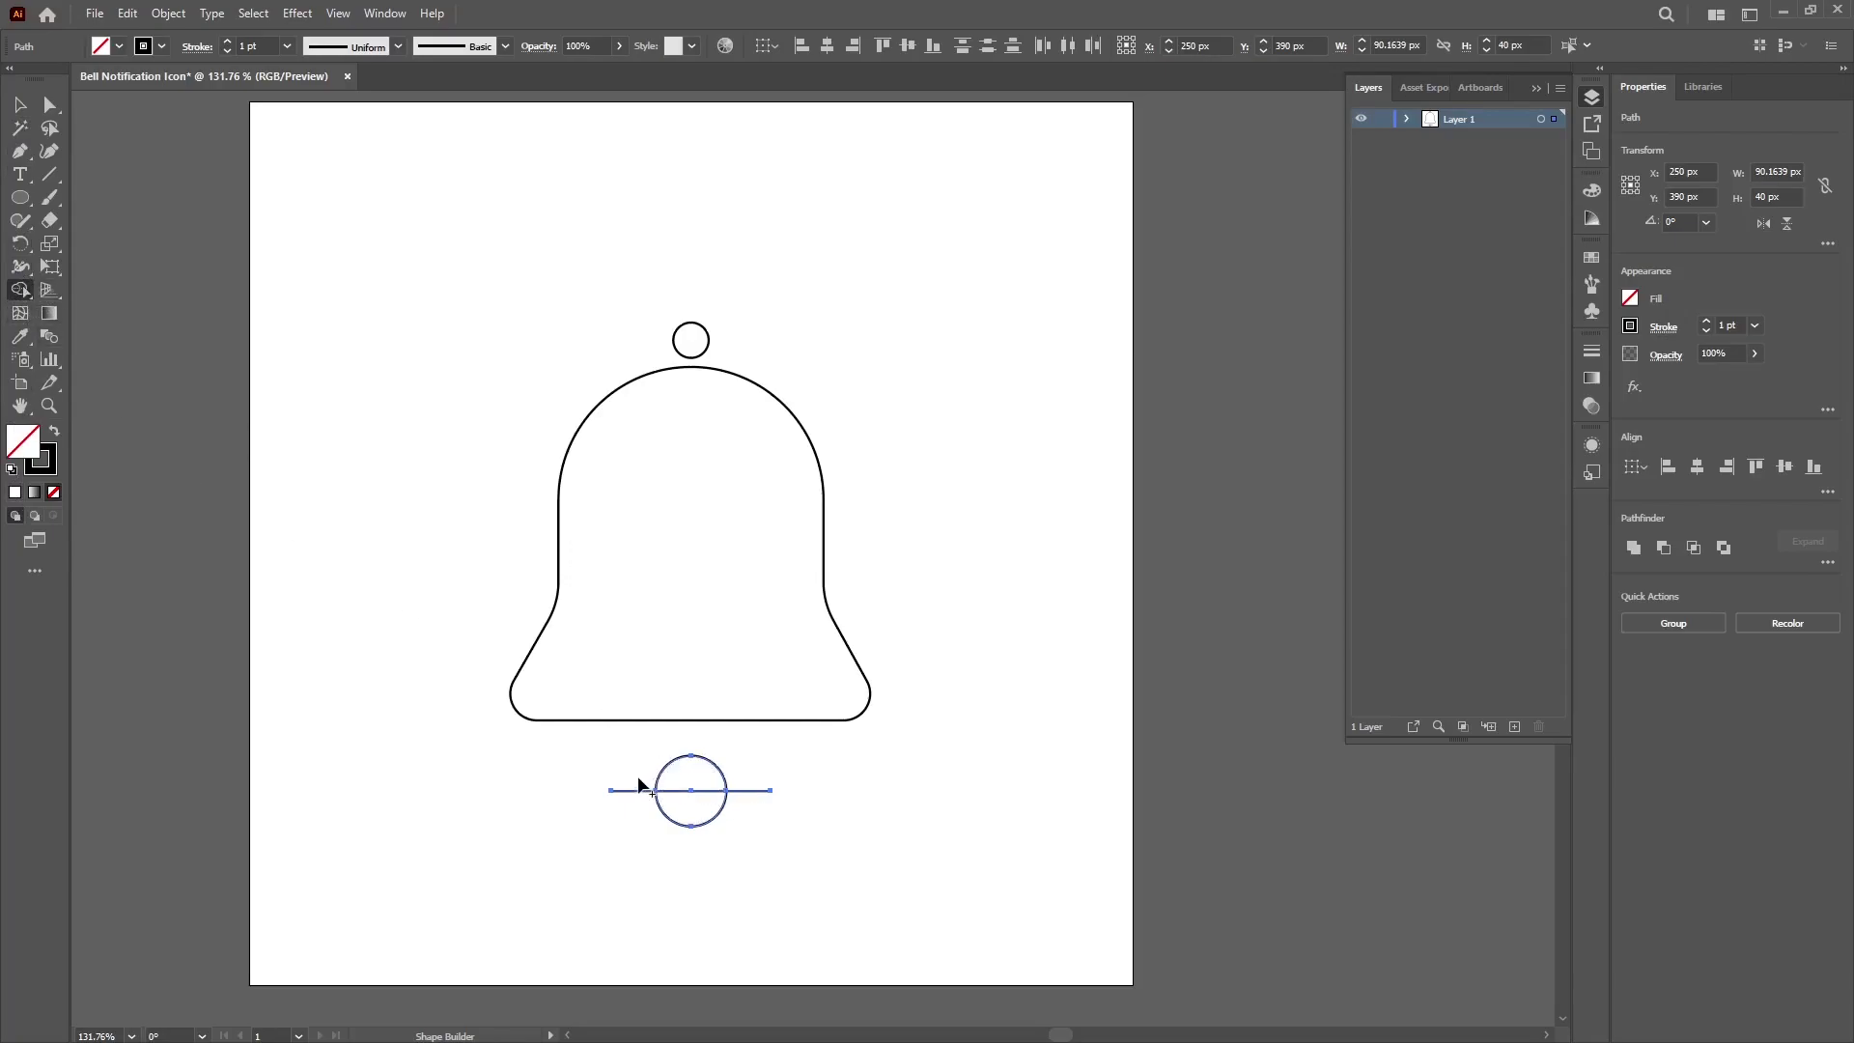
- Remove the circle's top half and the line overhangs, then delete the leftover line
alt+click(704, 770)
drag(763, 803, 764, 807)
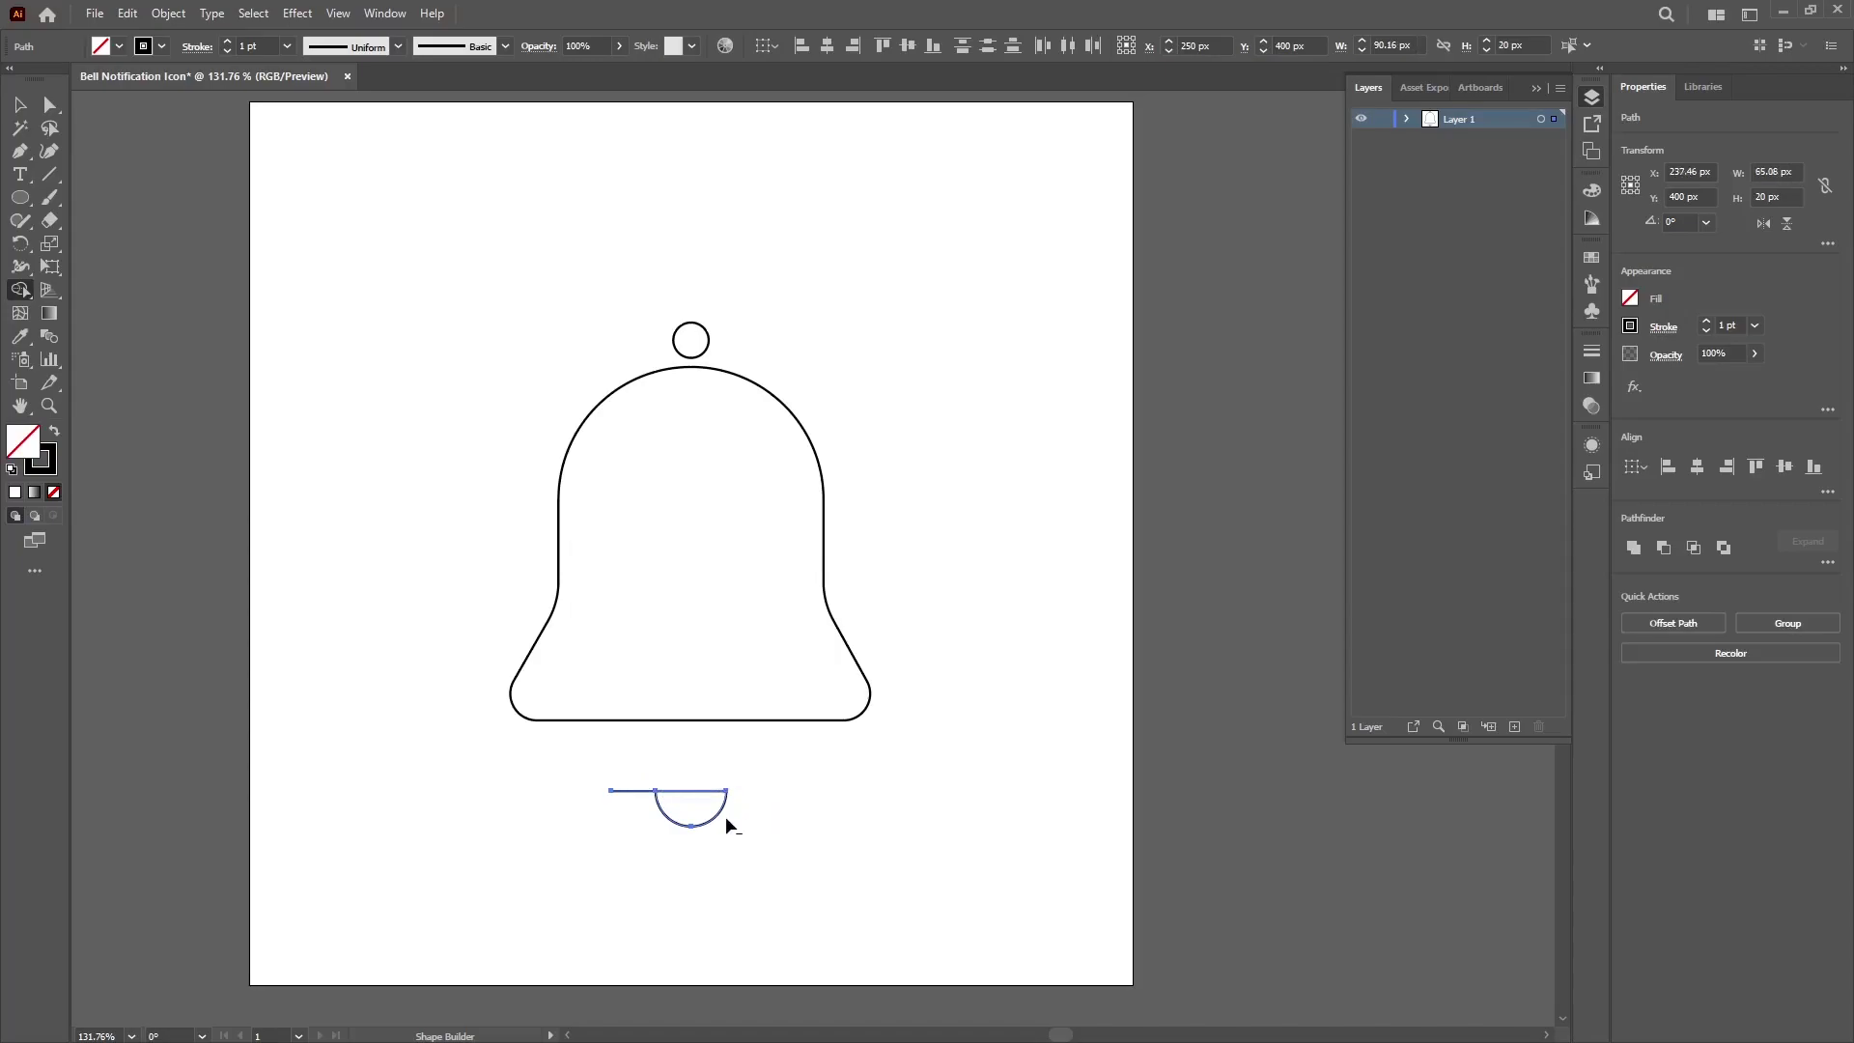
alt+click(635, 797)
click(19, 104)
click(779, 831)
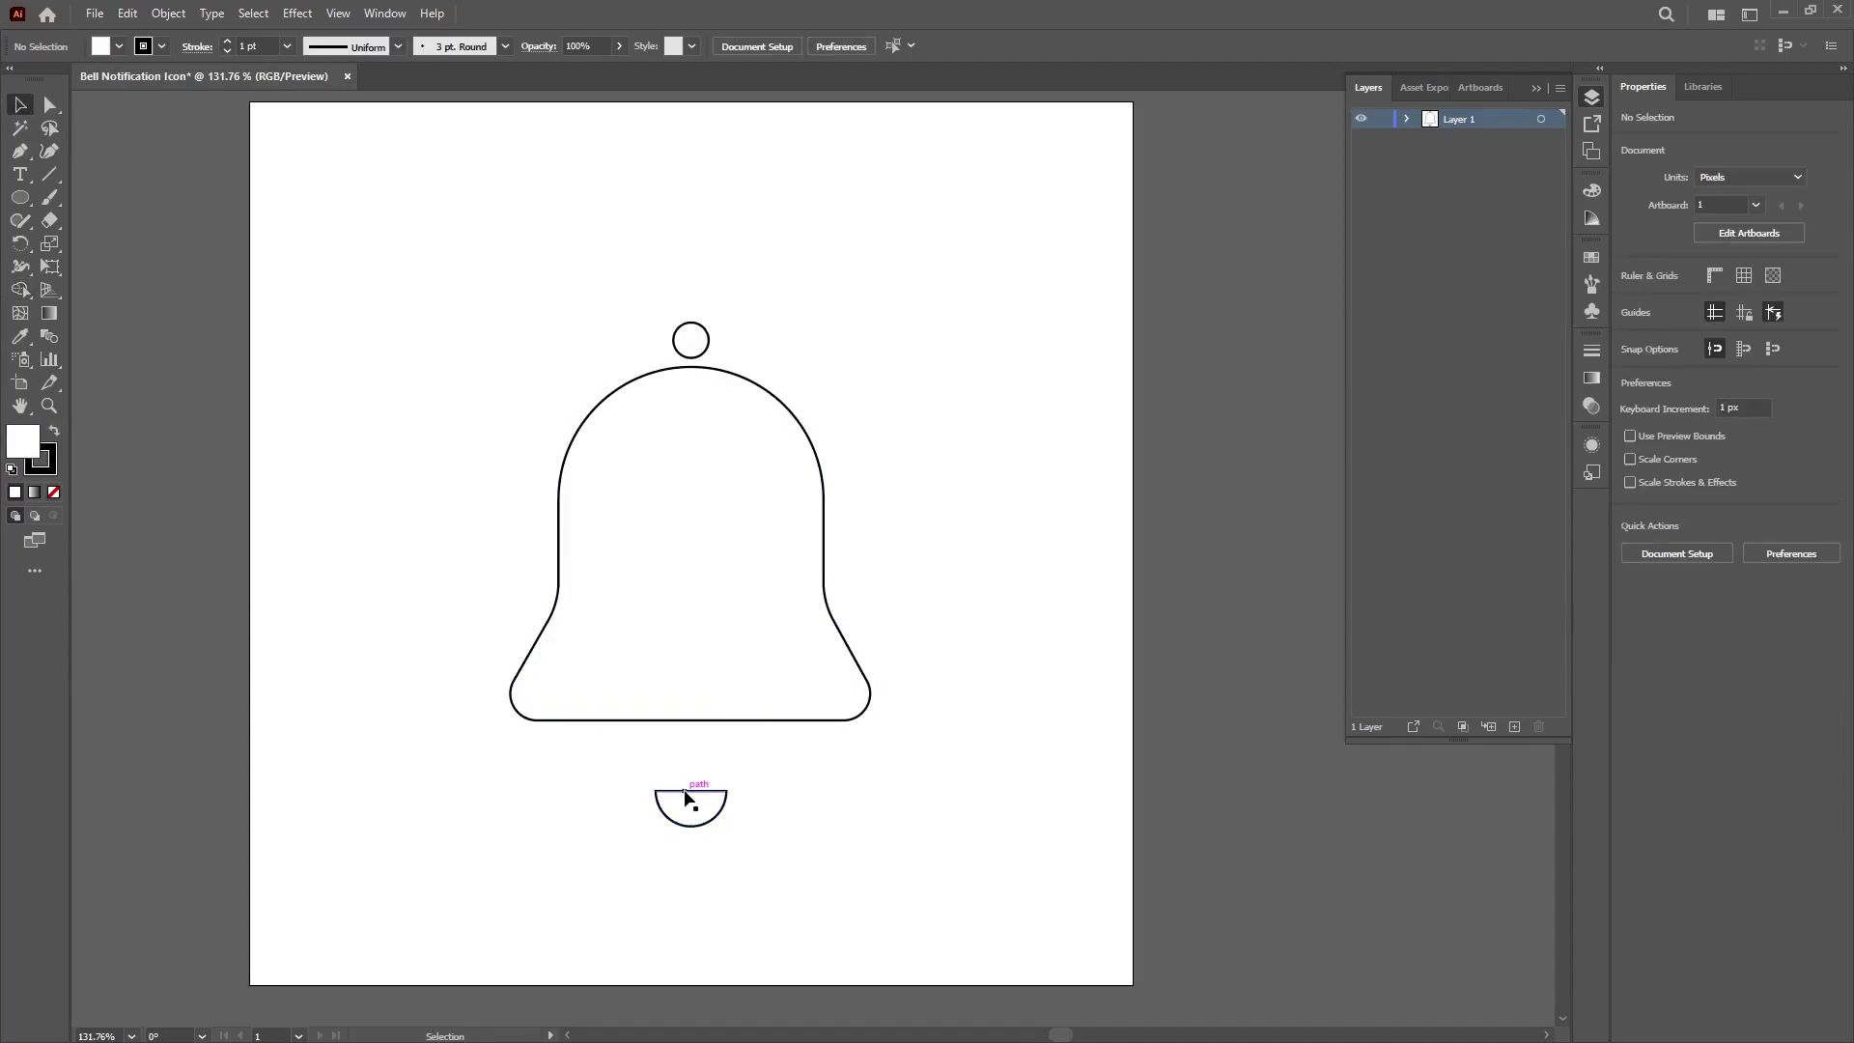
drag(687, 797, 693, 739)
key(Delete)
click(727, 809)
- Try uniting the top circle with the bell, then undo to keep it separate above the dome
drag(686, 364, 690, 392)
drag(575, 286, 906, 676)
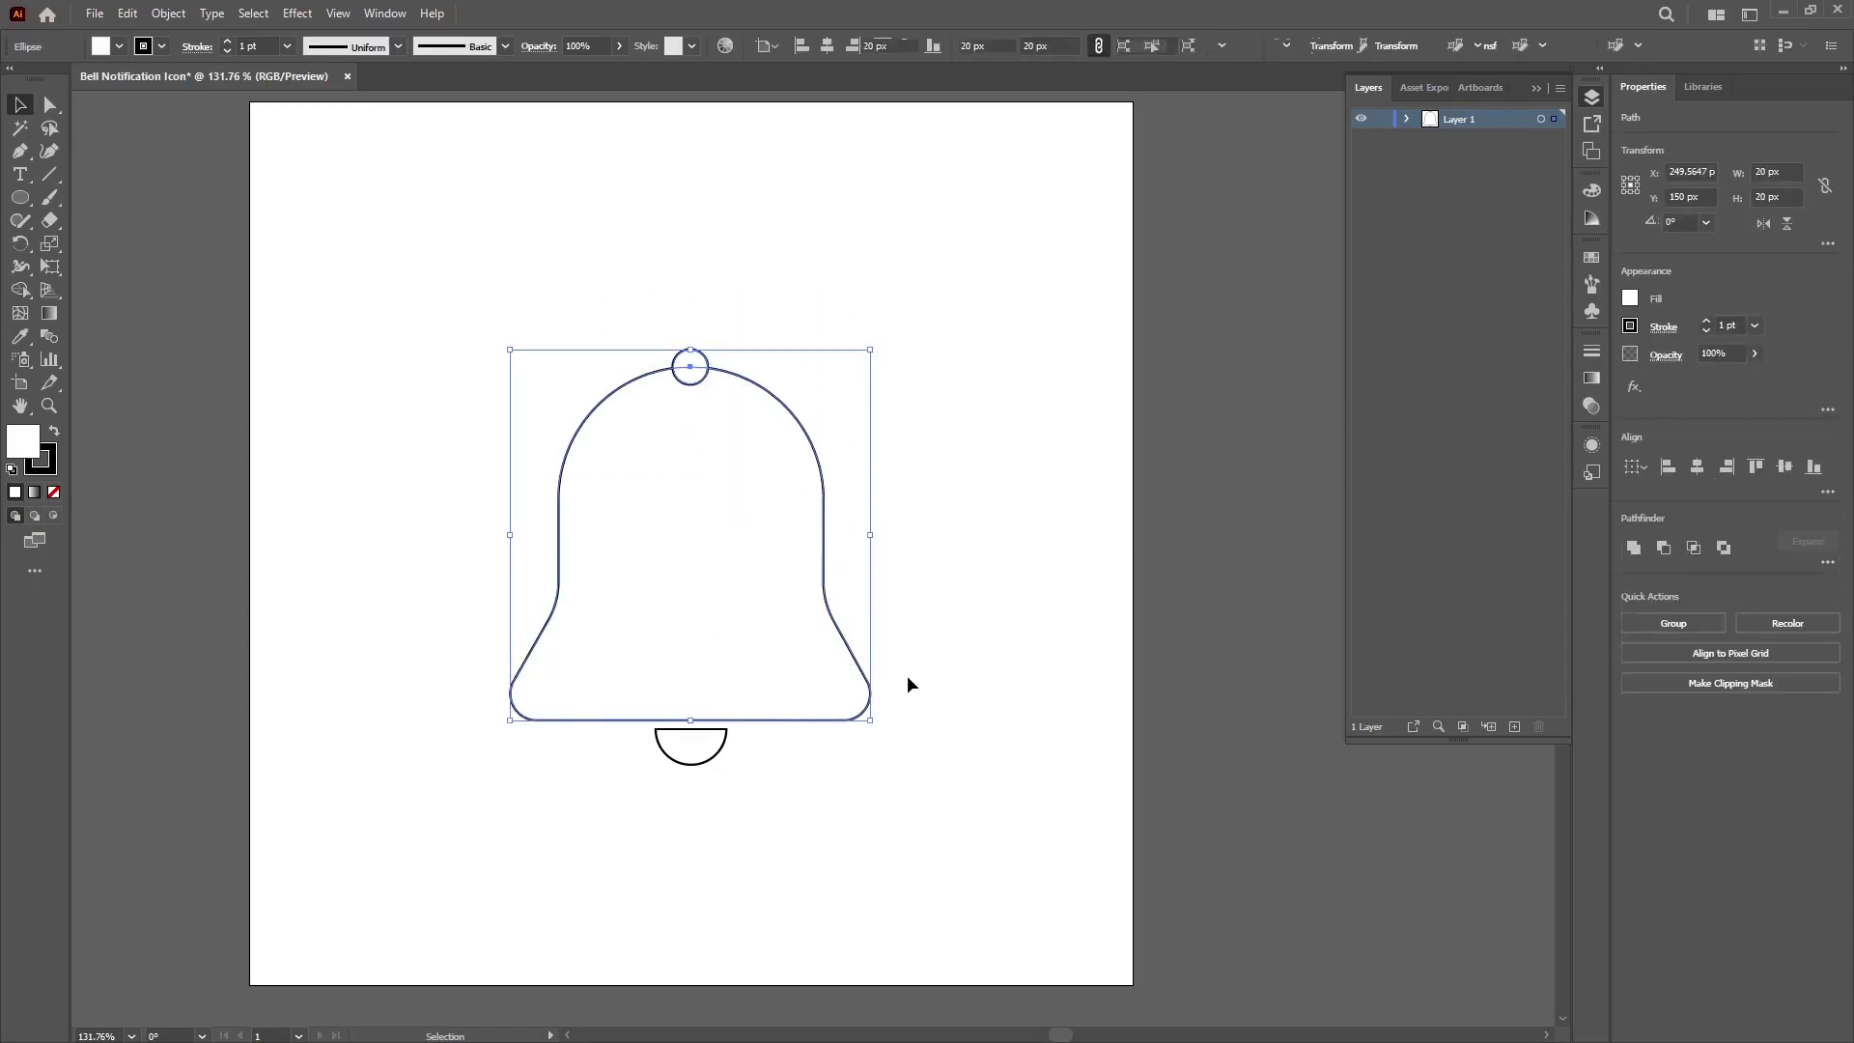
click(1632, 549)
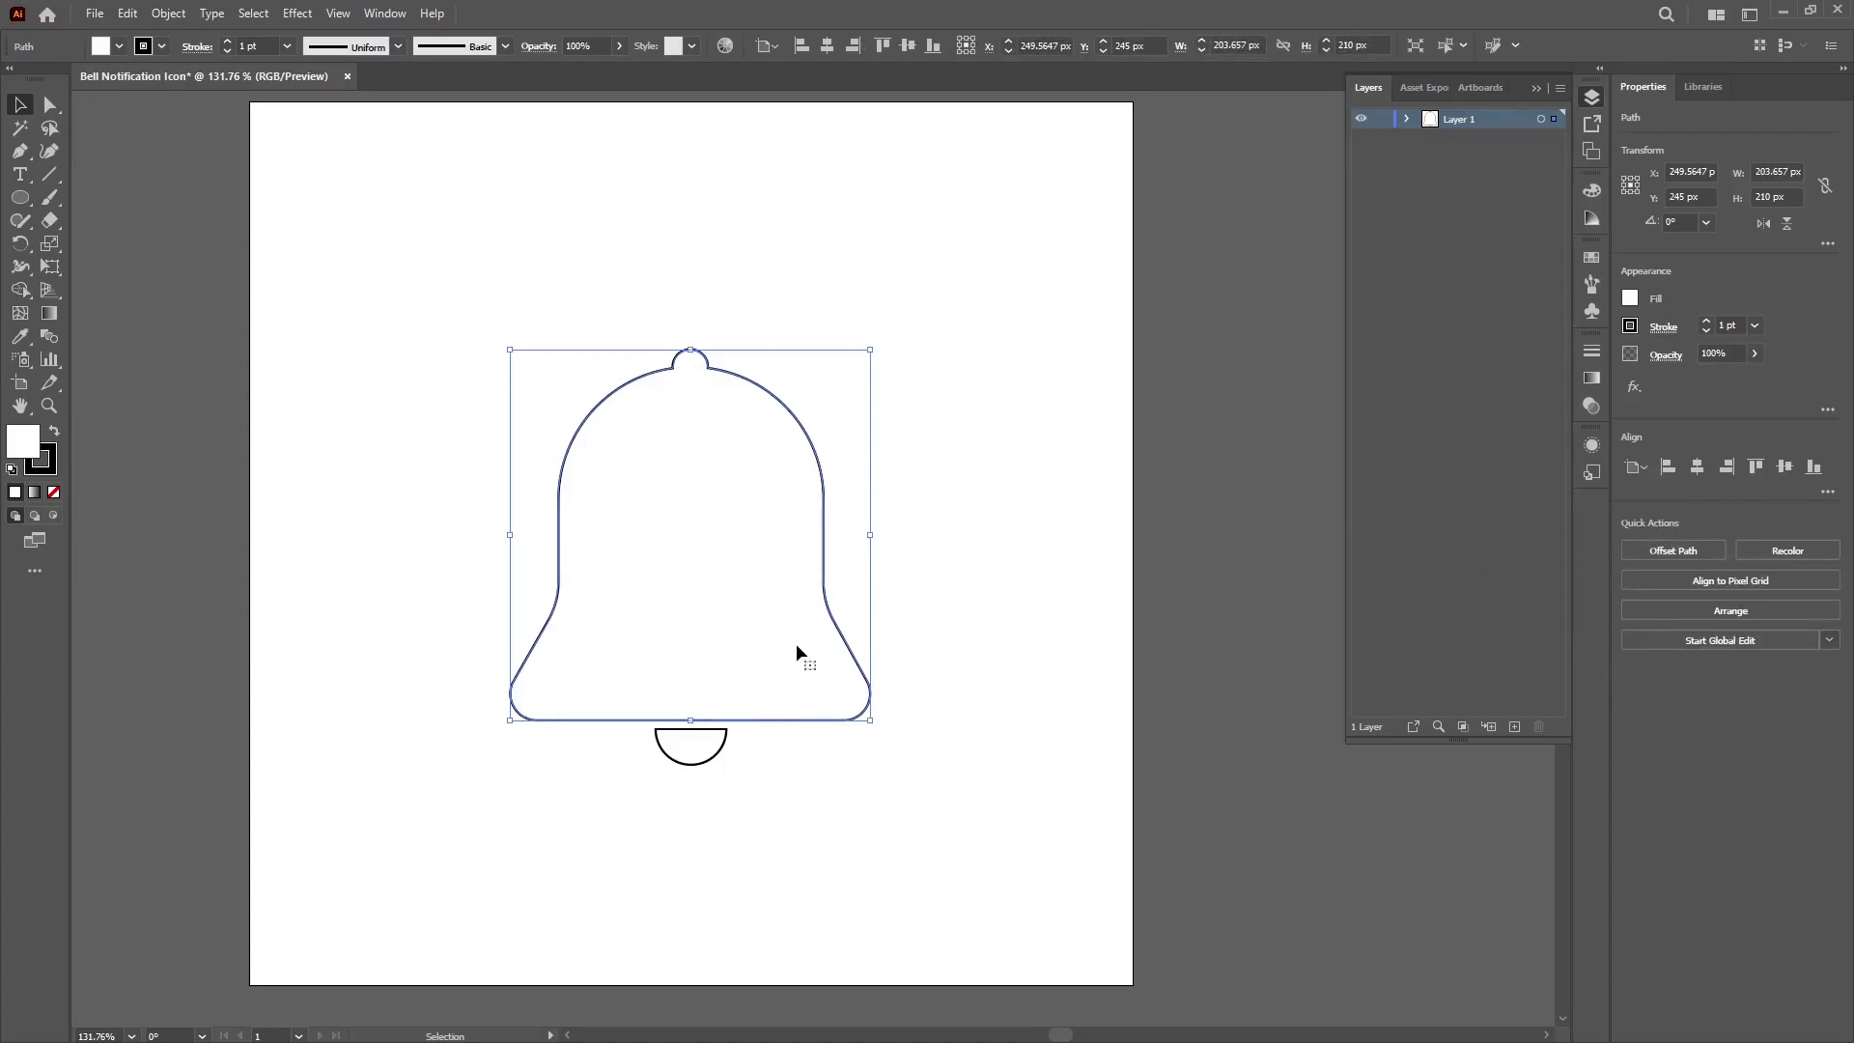
key(a)
key(ctrl+z)
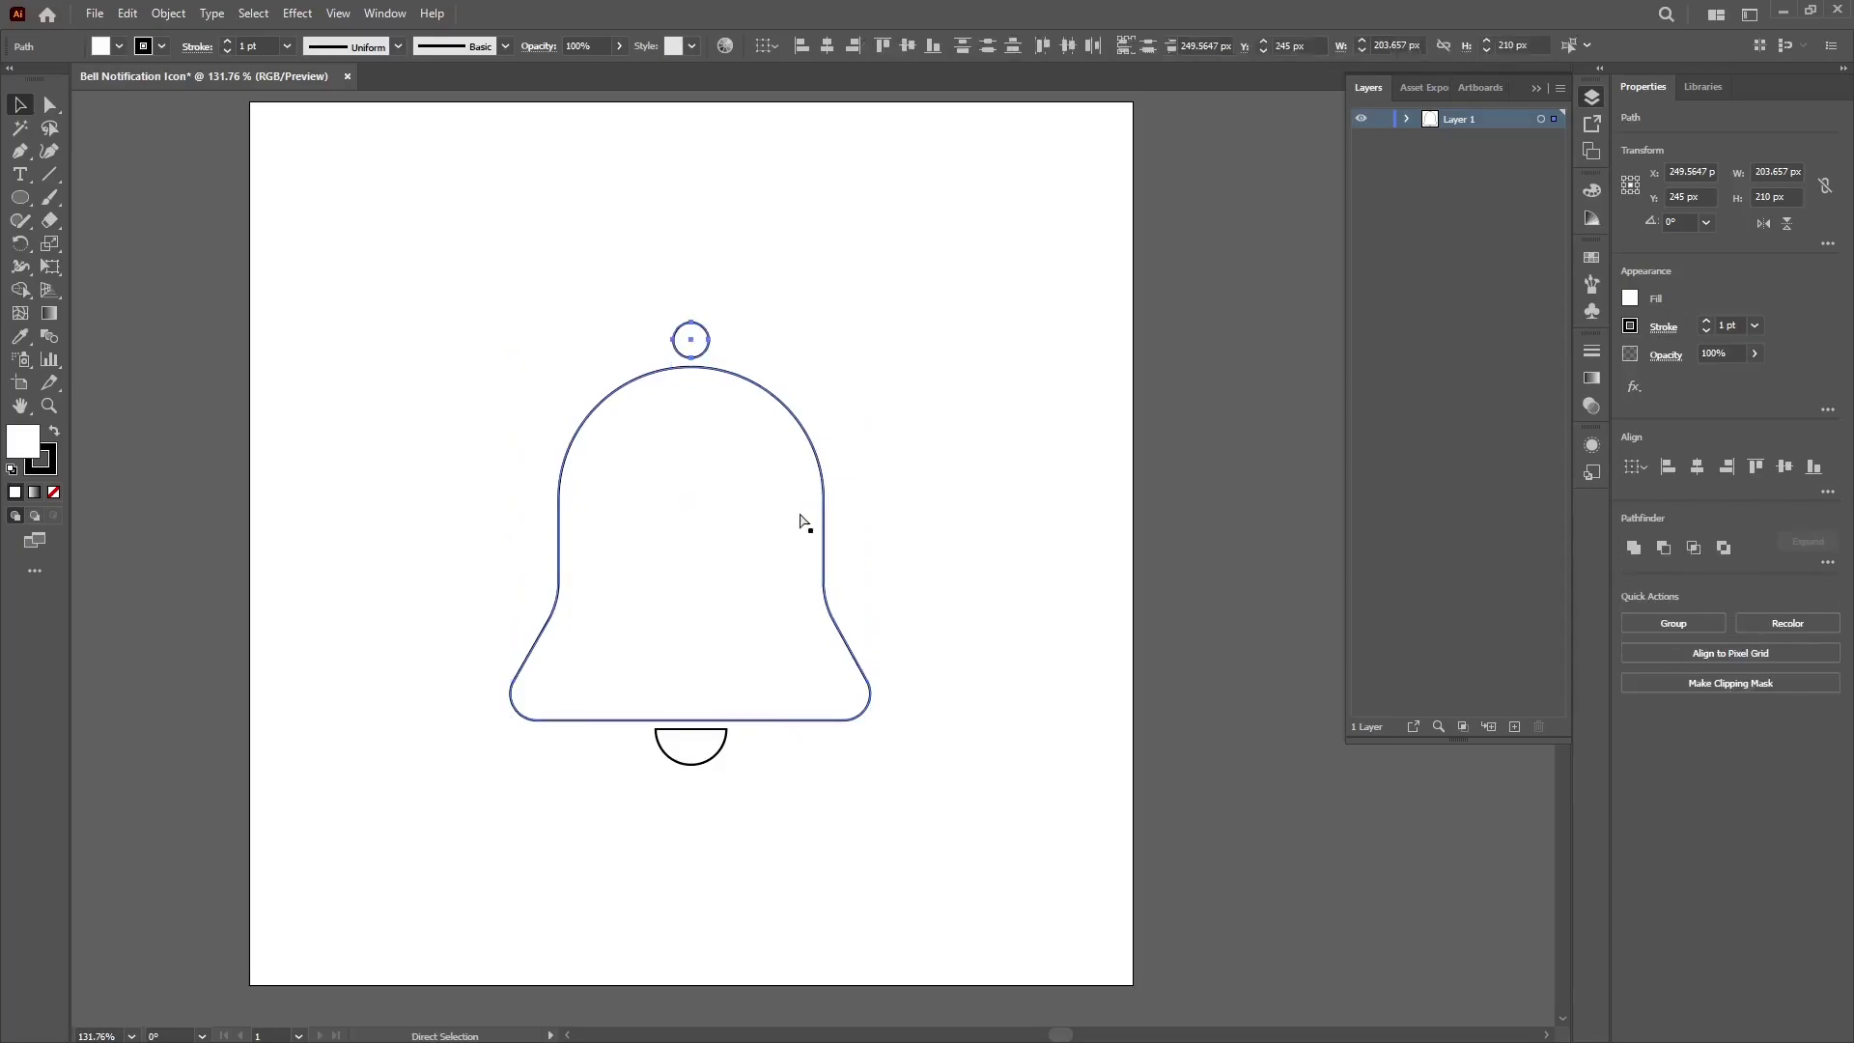
key(v)
click(871, 296)
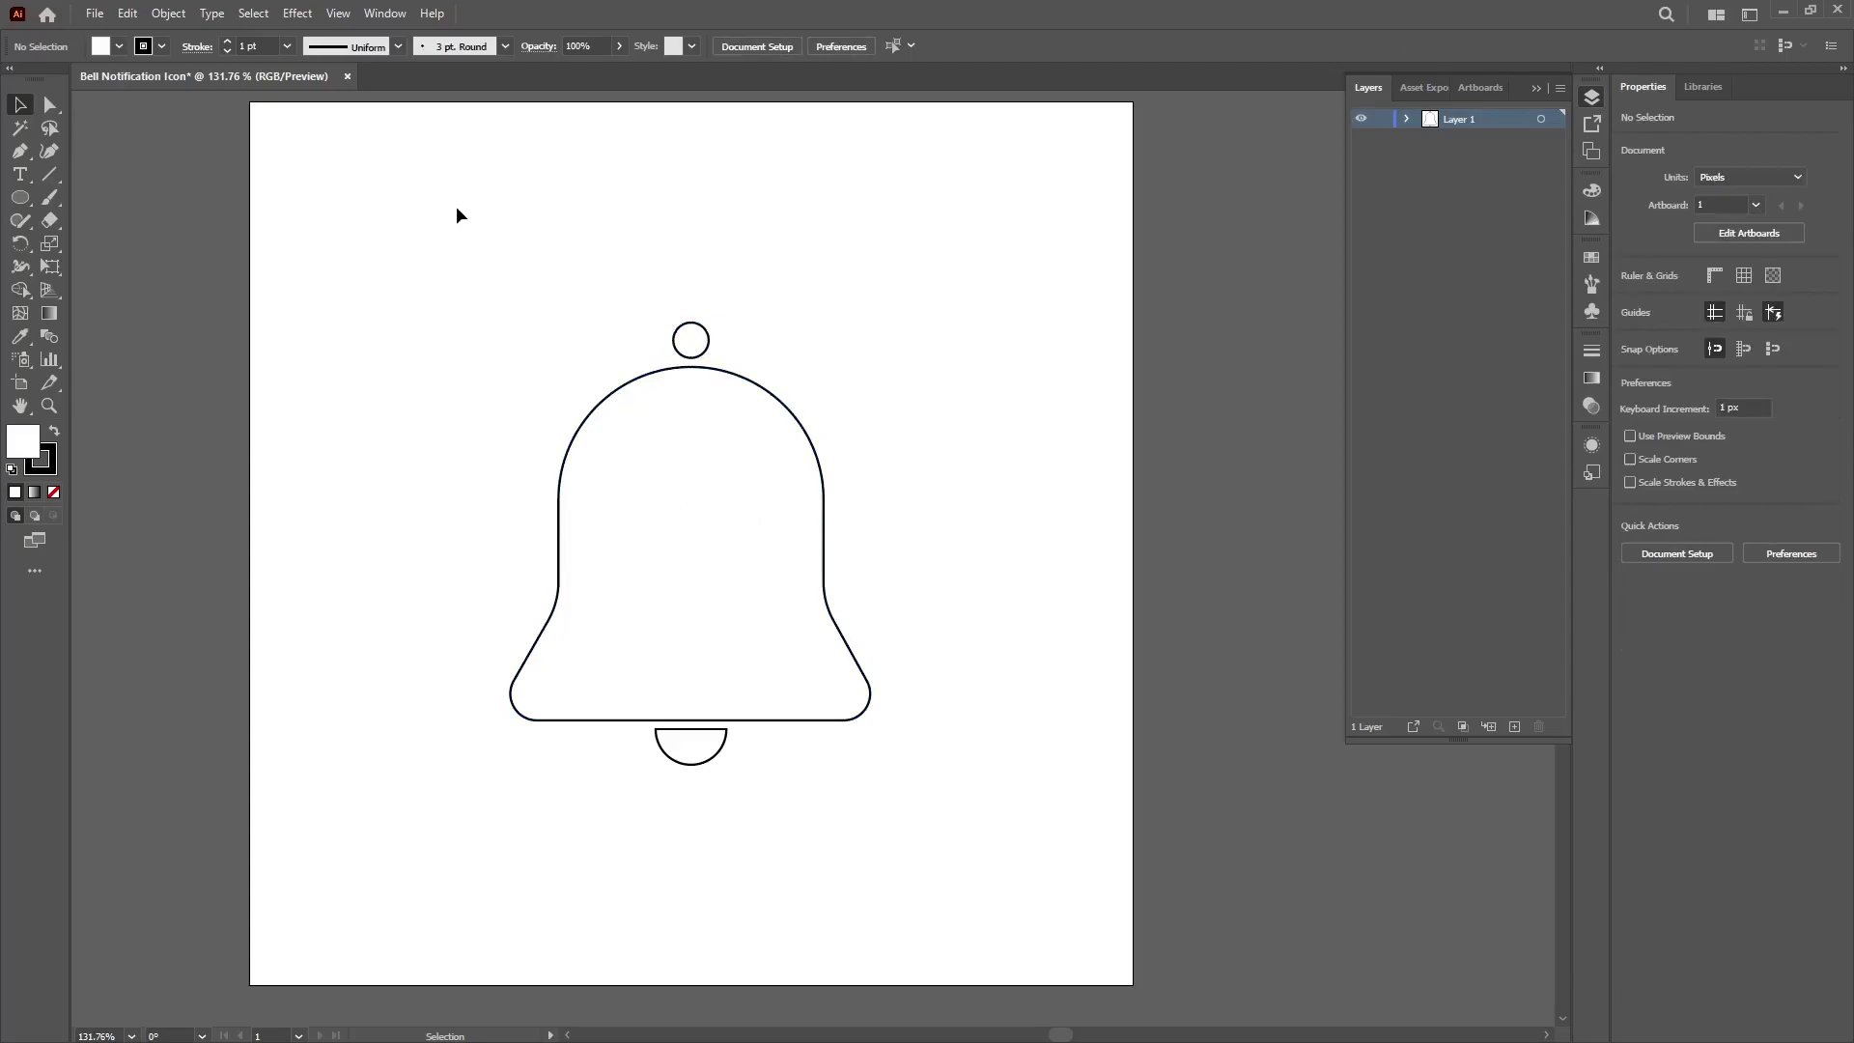
- Select the bell, top circle and clapper, fill them with #5481E8, and set the stroke to None
drag(455, 206, 938, 784)
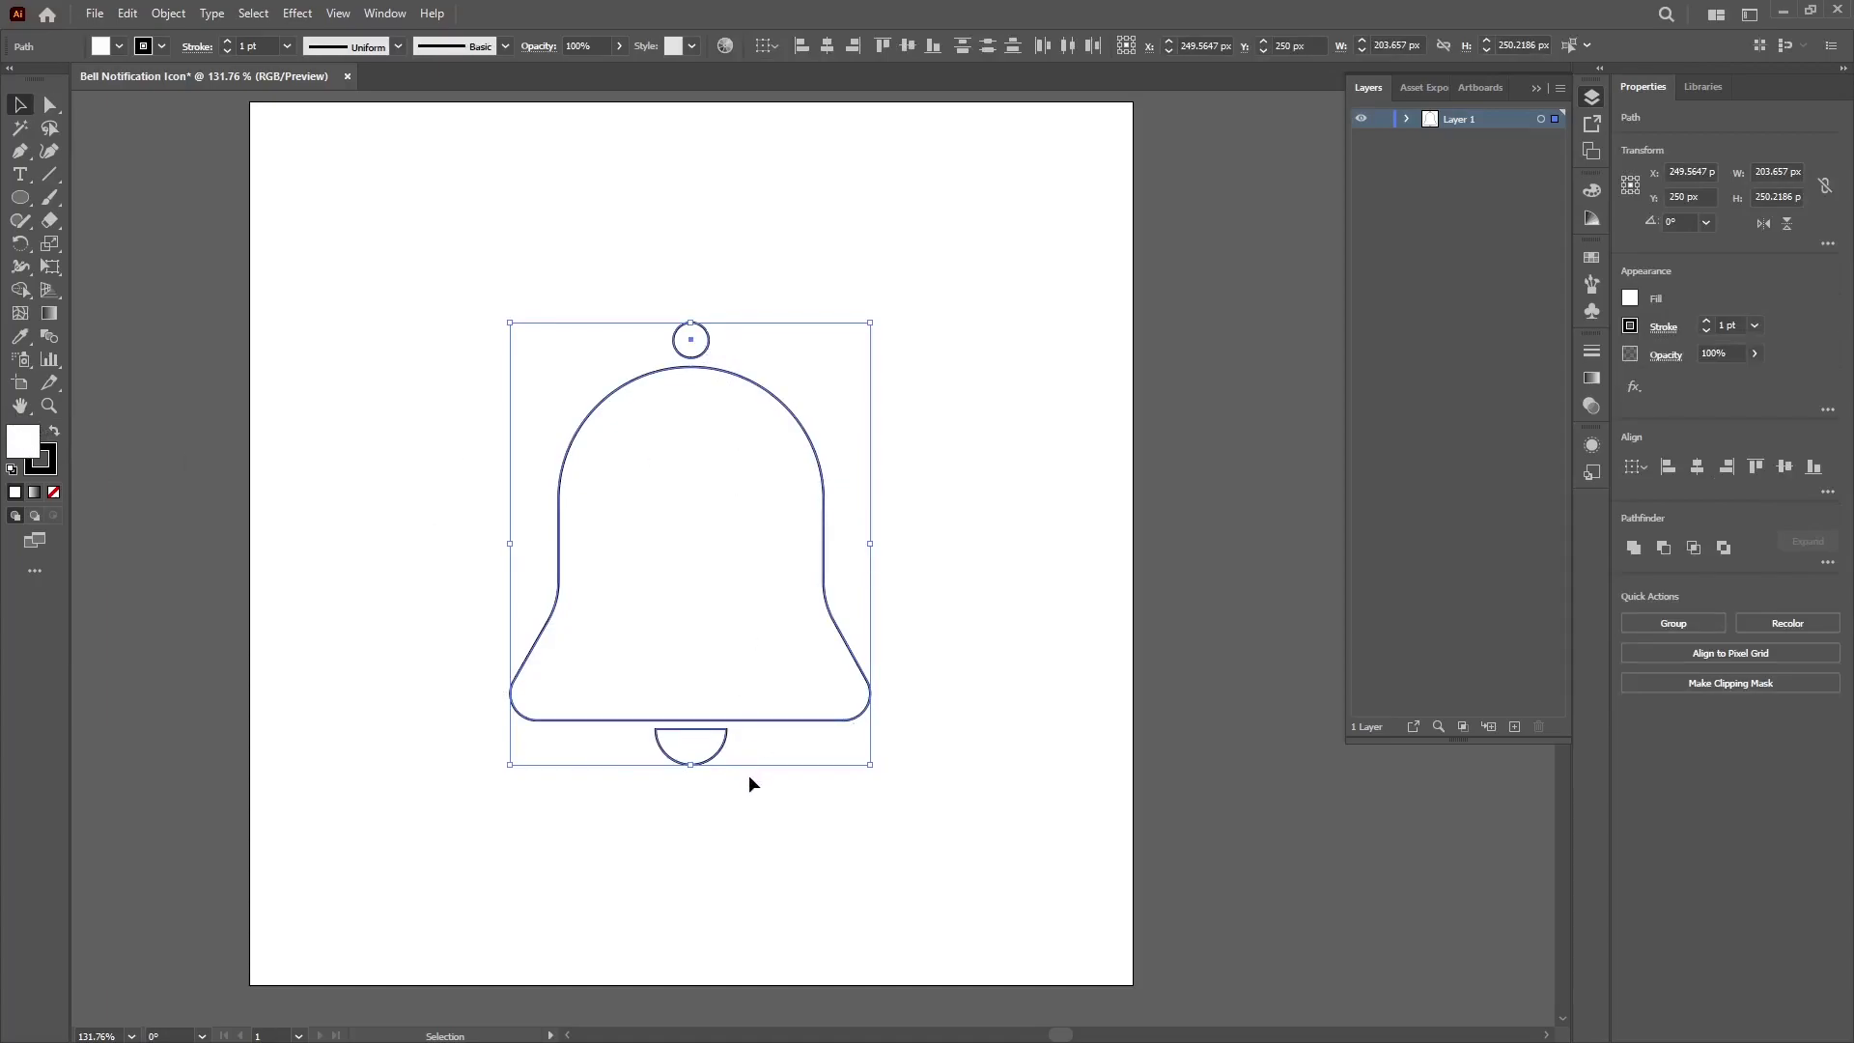
double_click(35, 450)
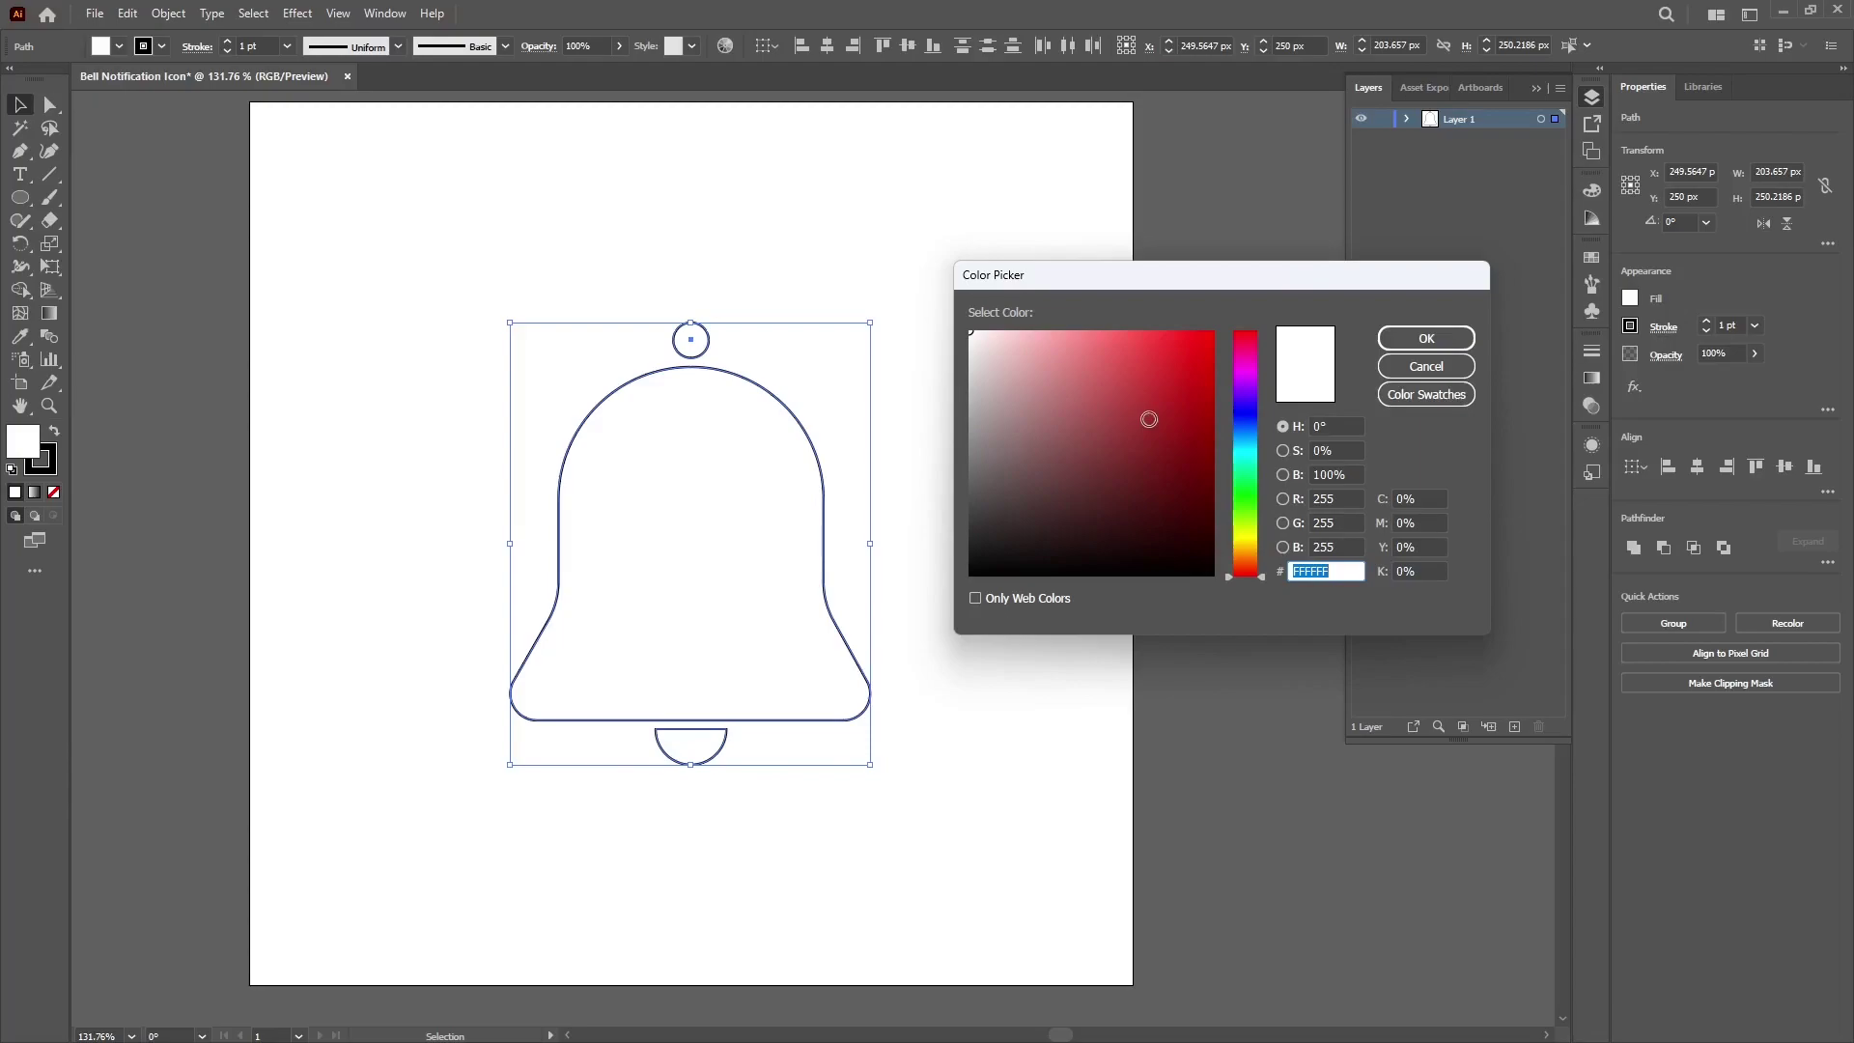
drag(1235, 402, 1241, 419)
drag(1119, 371, 1125, 353)
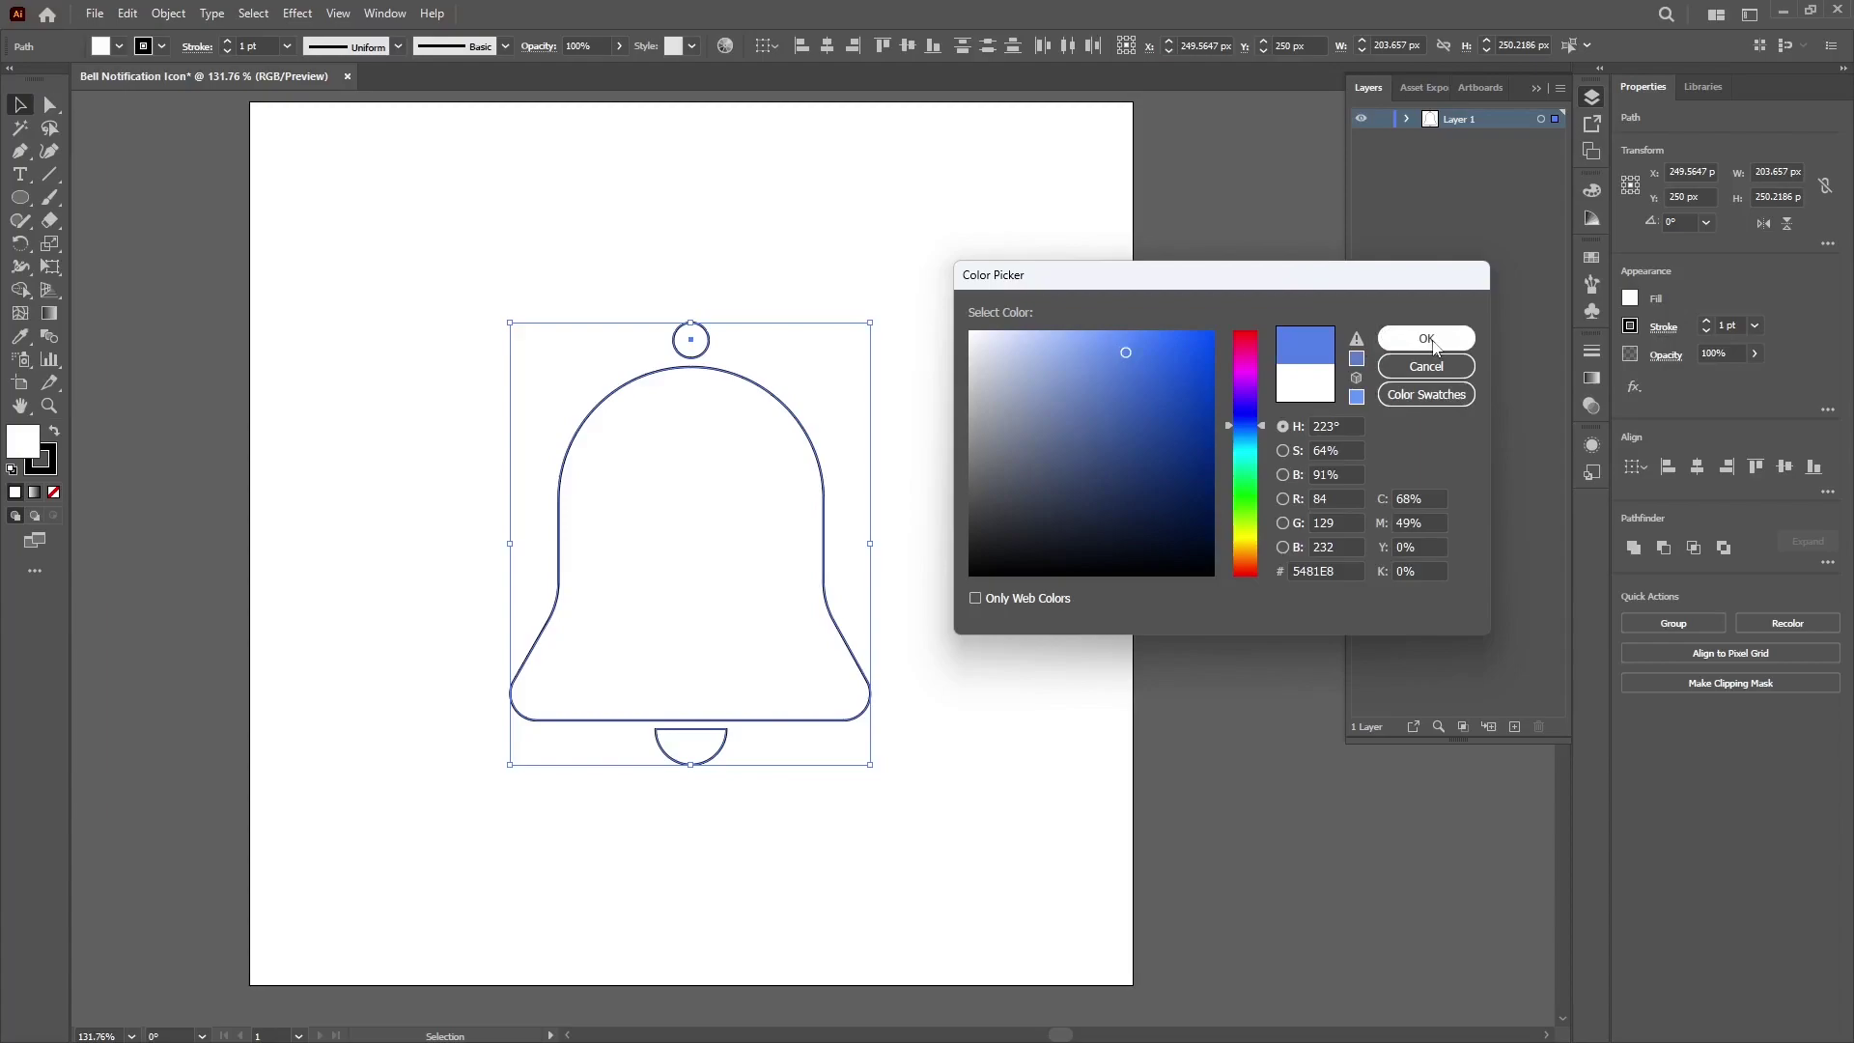
click(1425, 338)
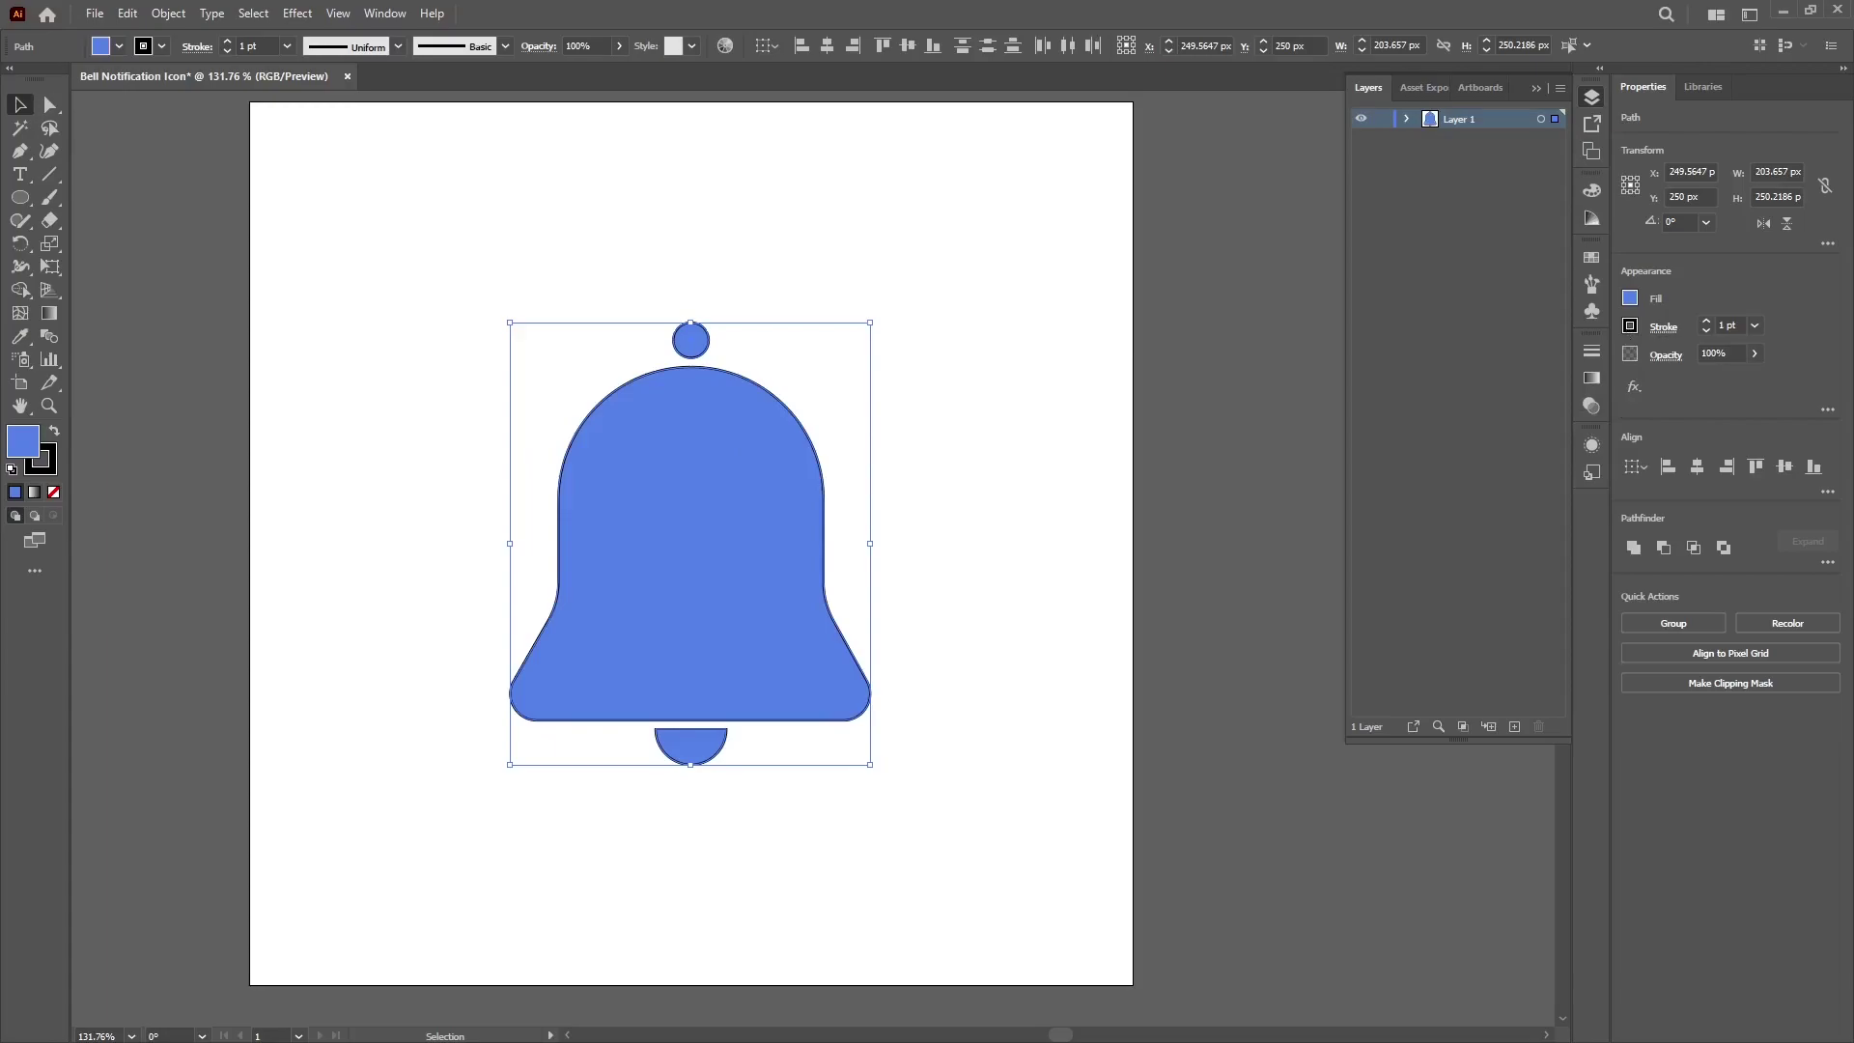
click(53, 455)
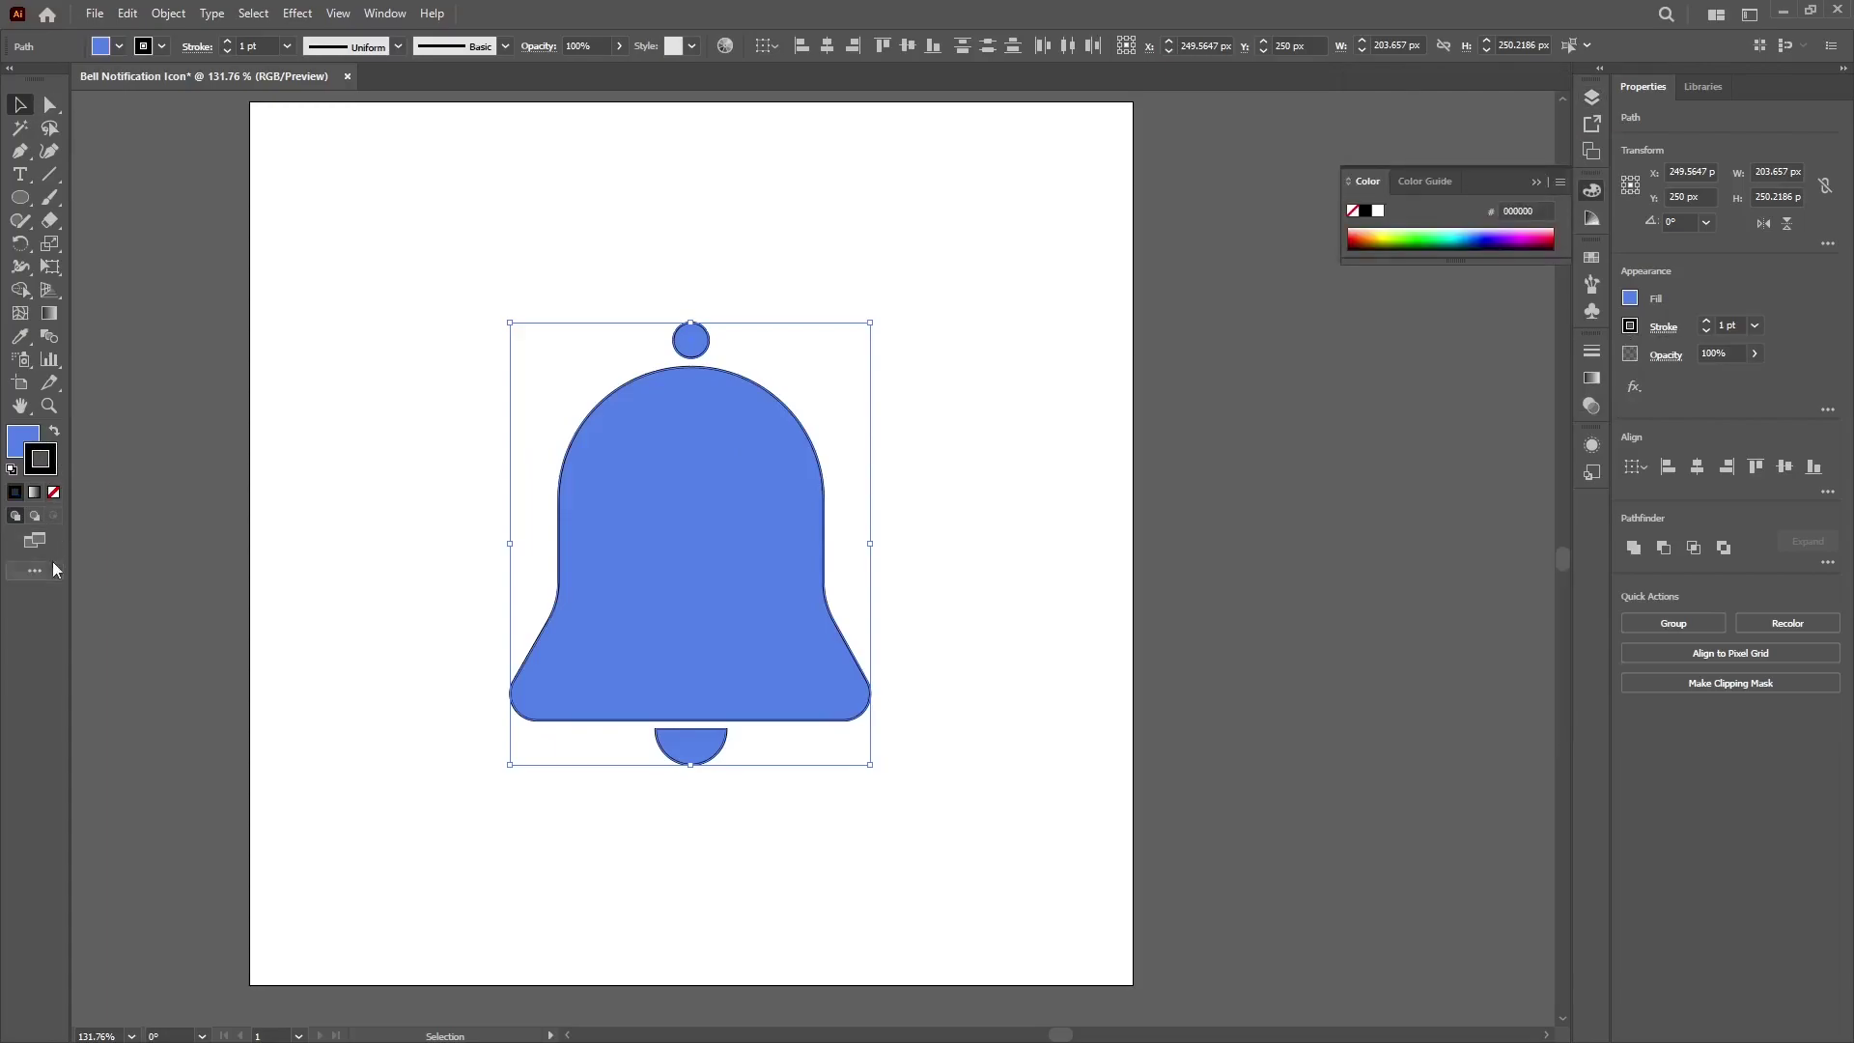
click(55, 493)
- Group the bell body, top circle and clapper with Ctrl+G and centre the group at X 250 px
click(911, 488)
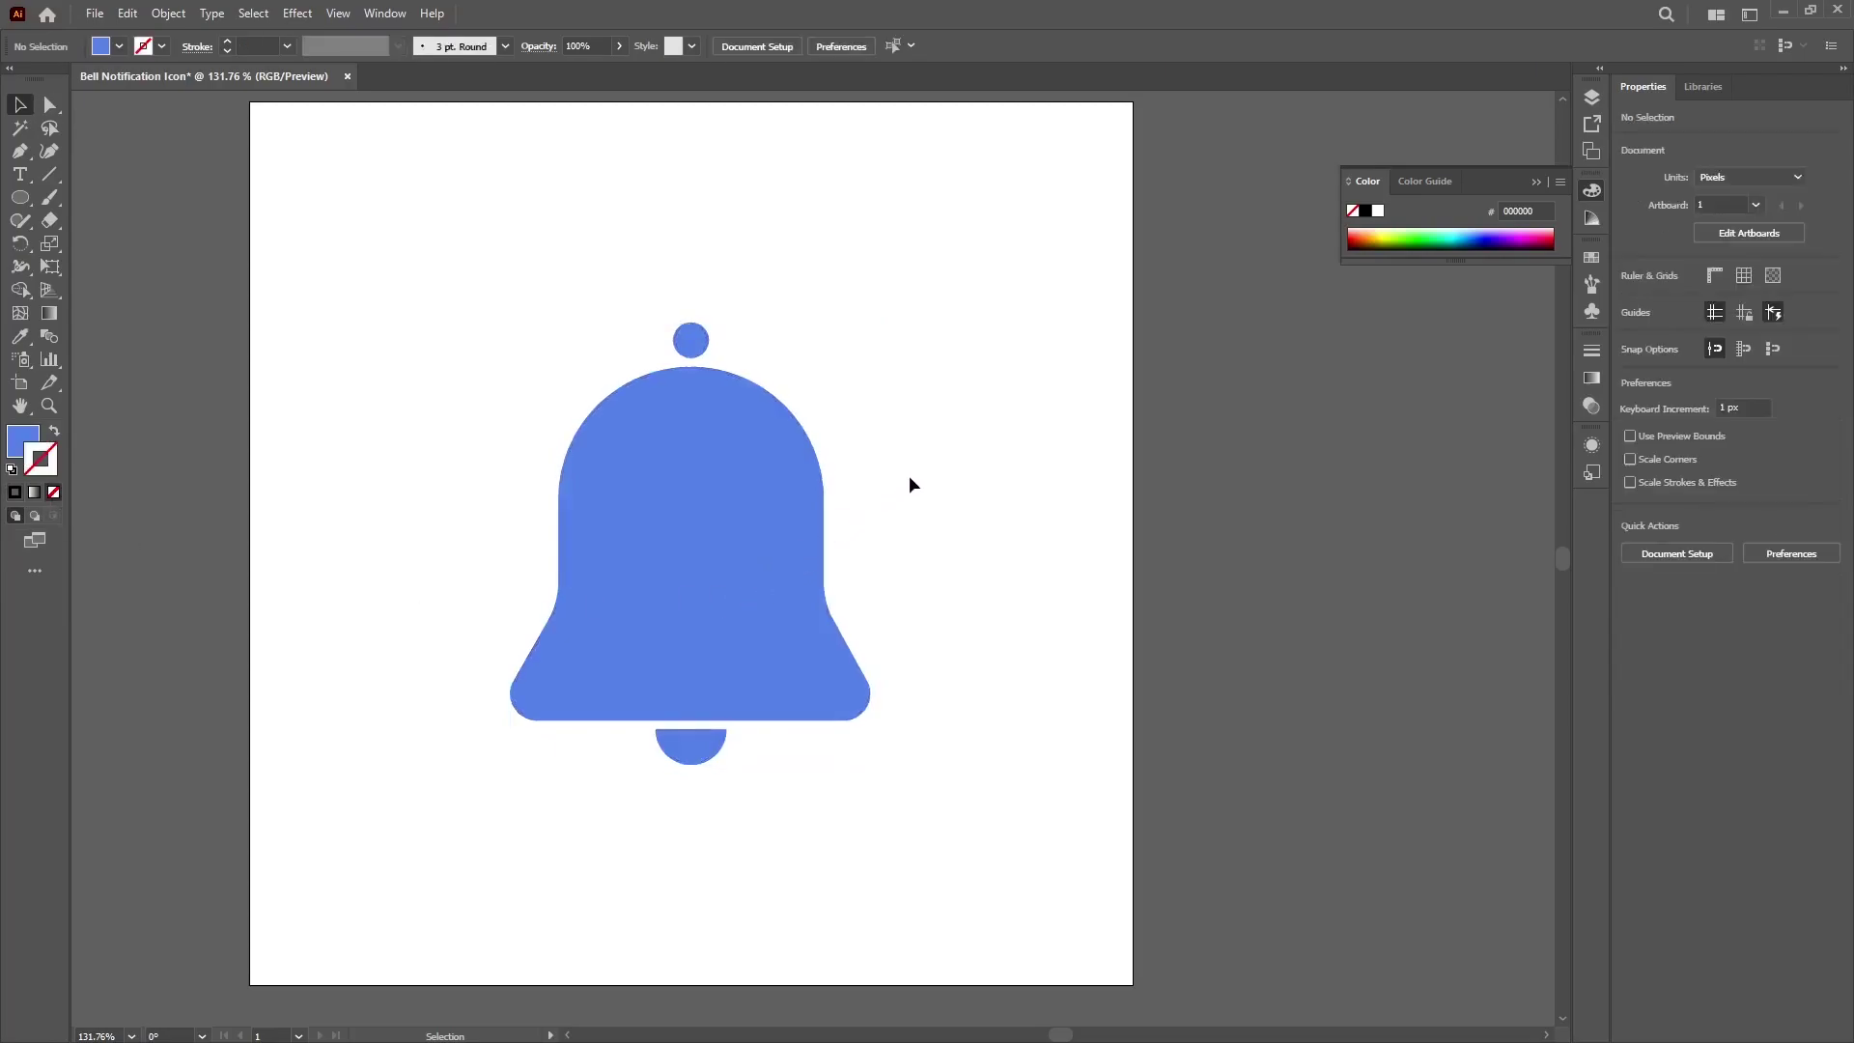
drag(433, 183, 982, 868)
key(a)
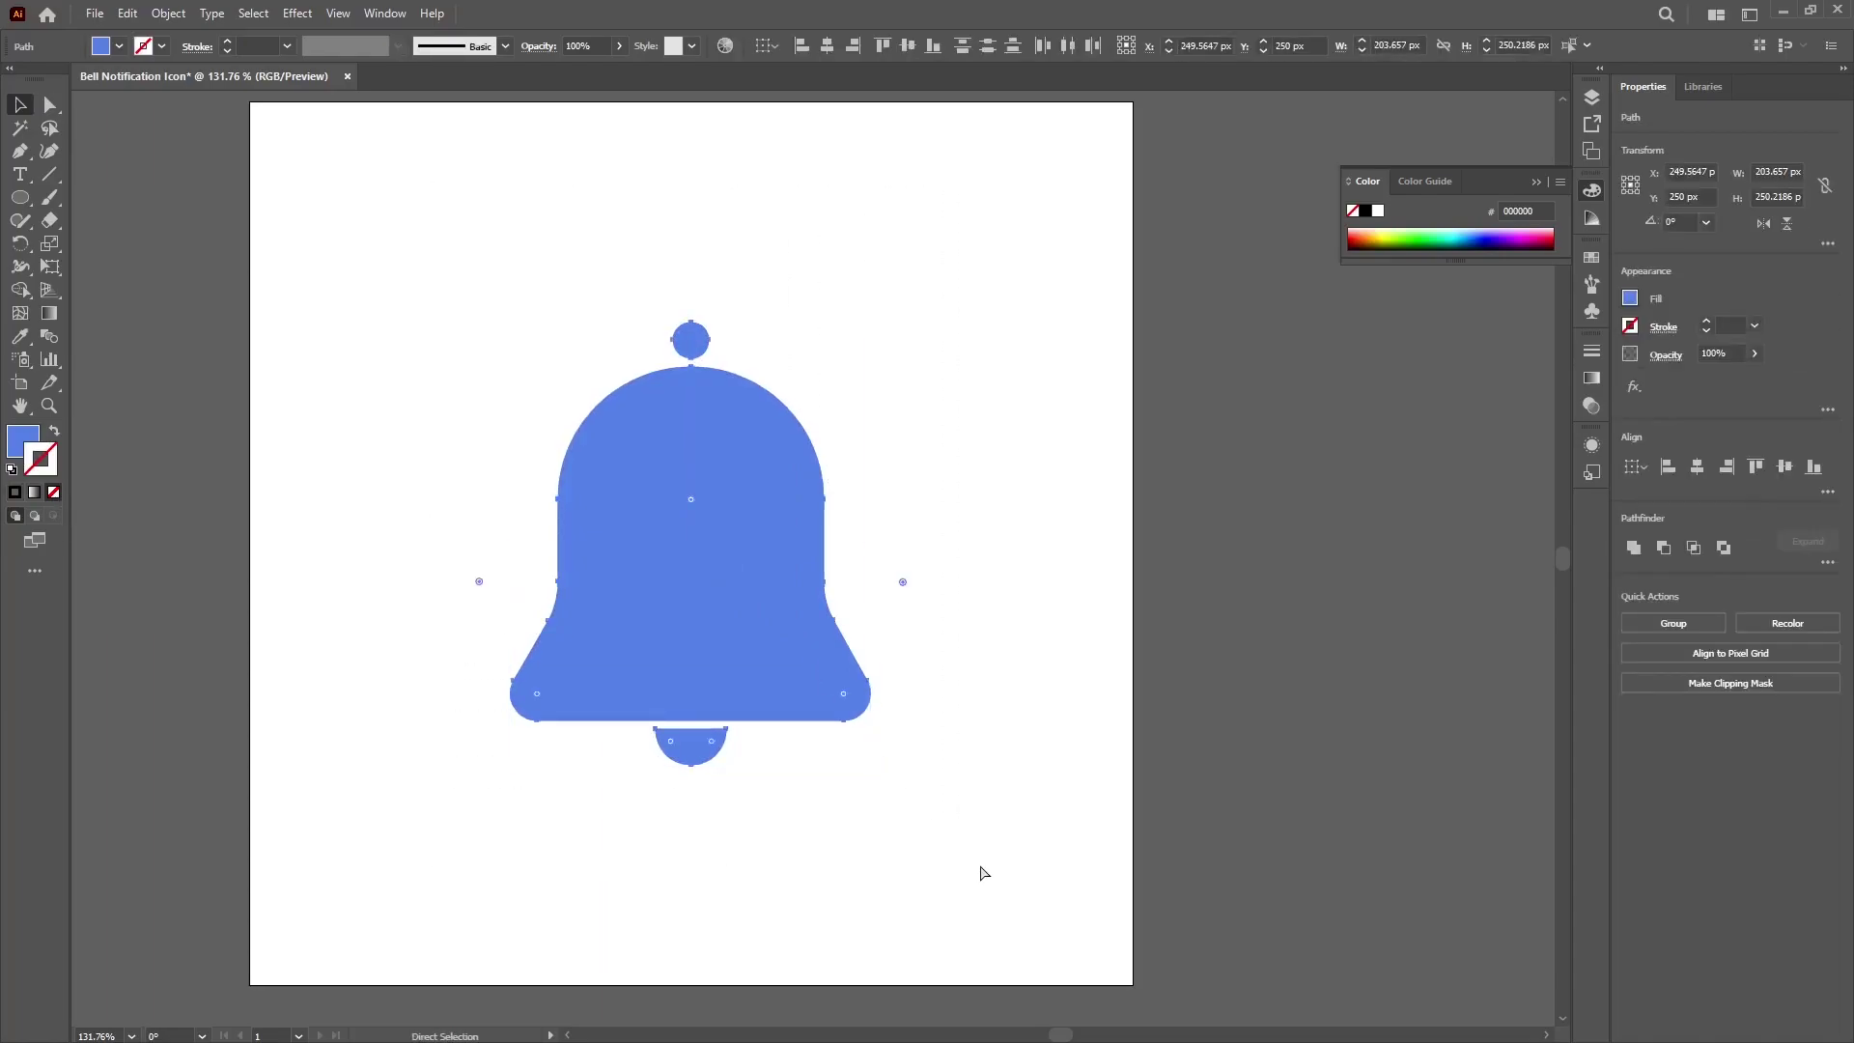
key(ctrl)
key(ctrl+g)
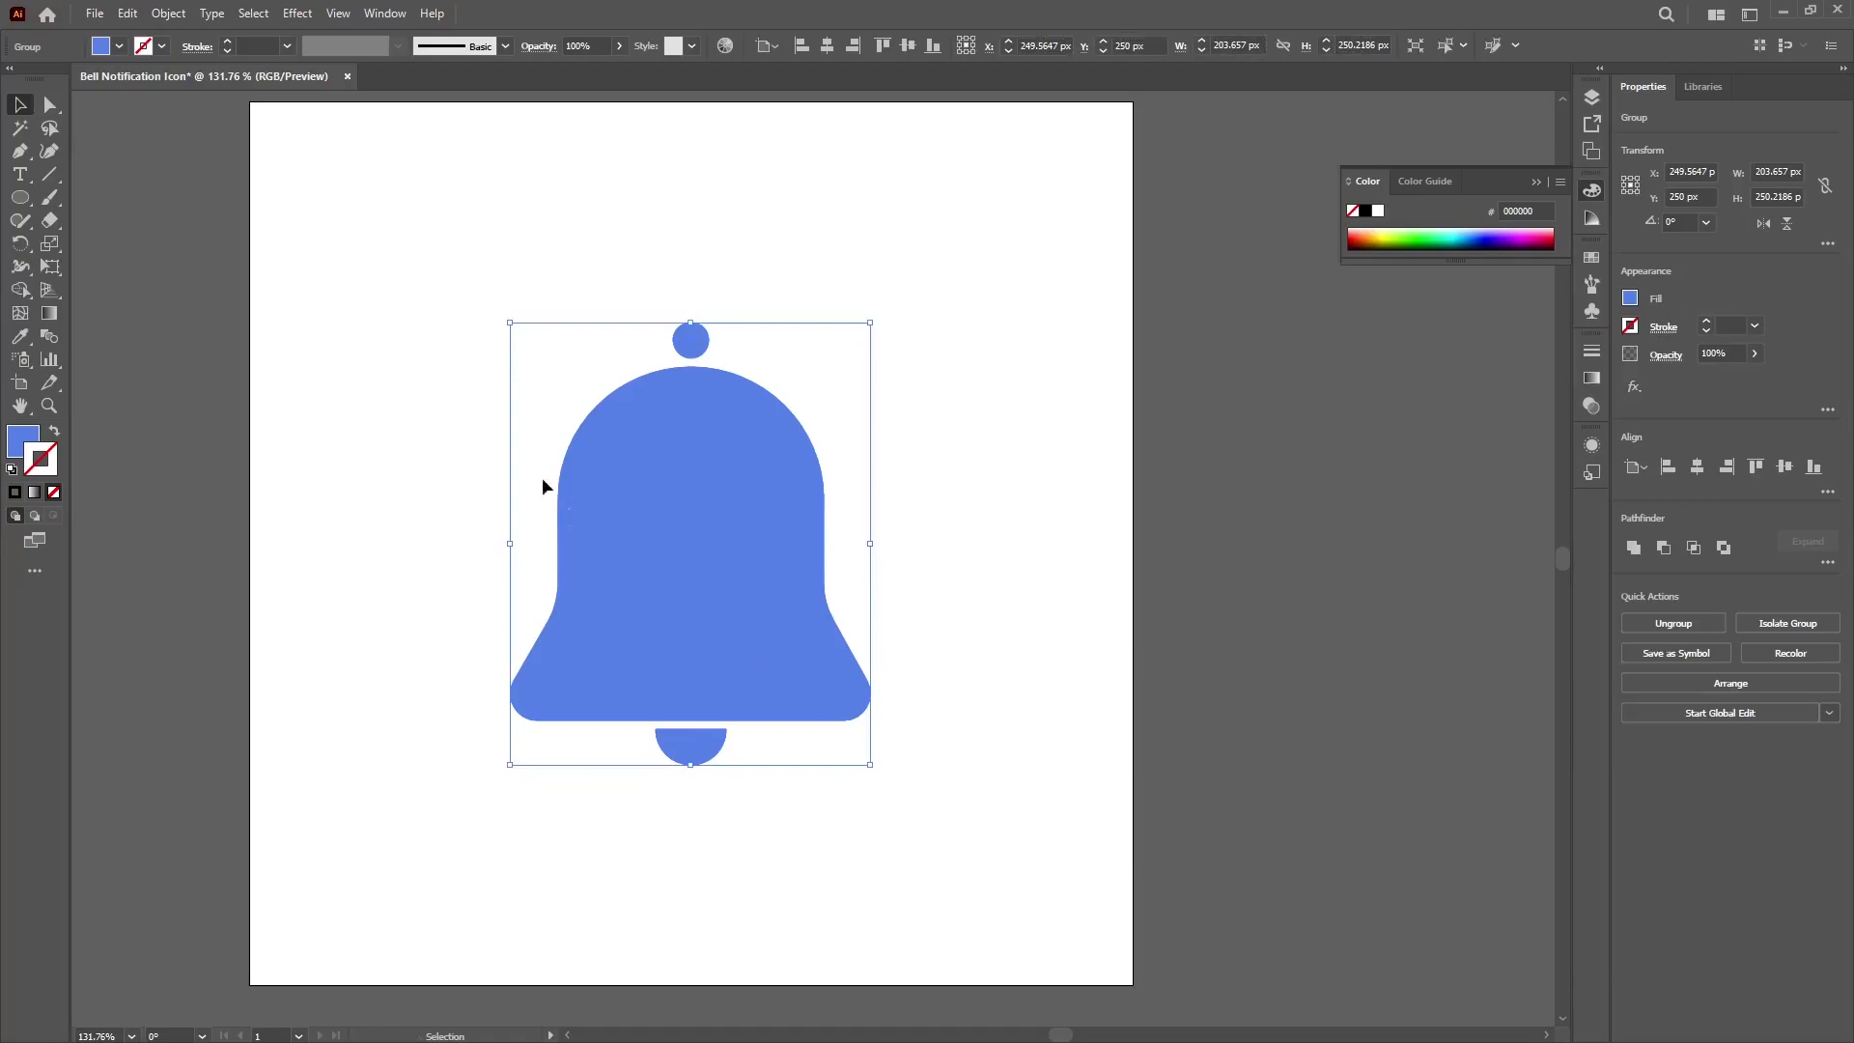
click(826, 46)
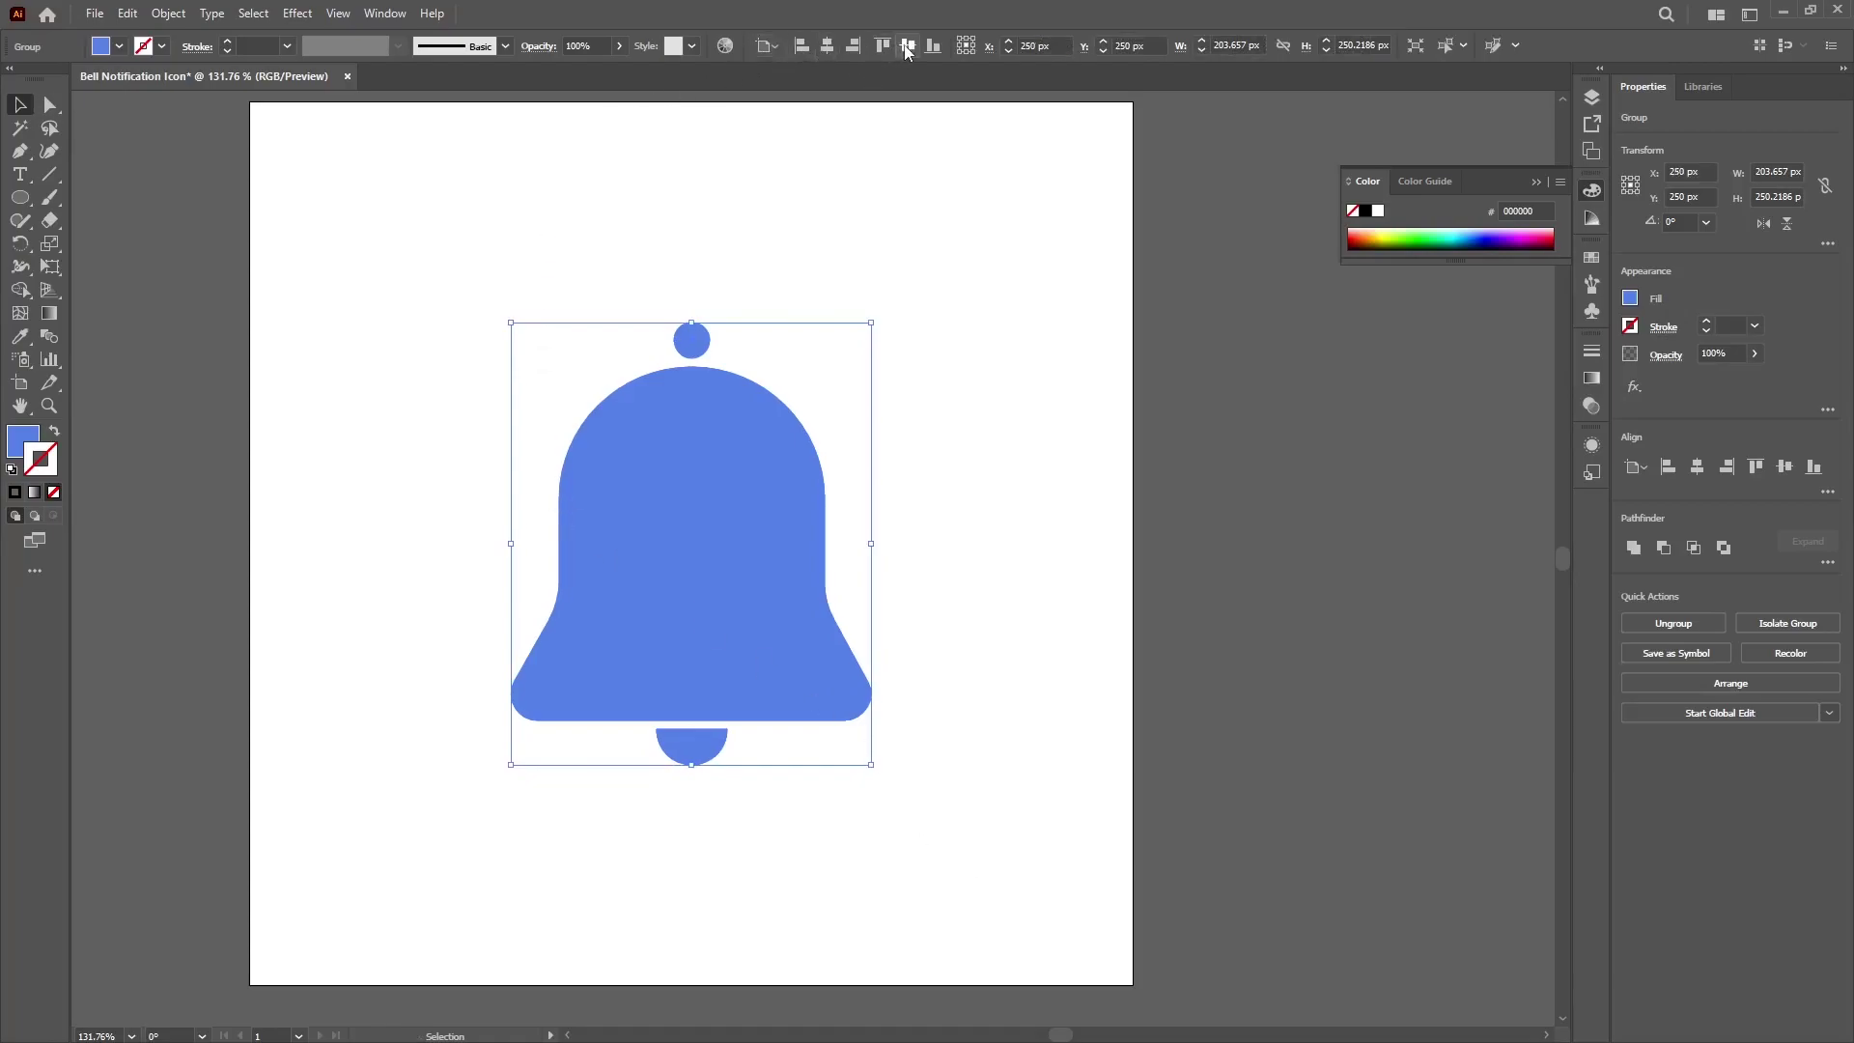
click(952, 583)
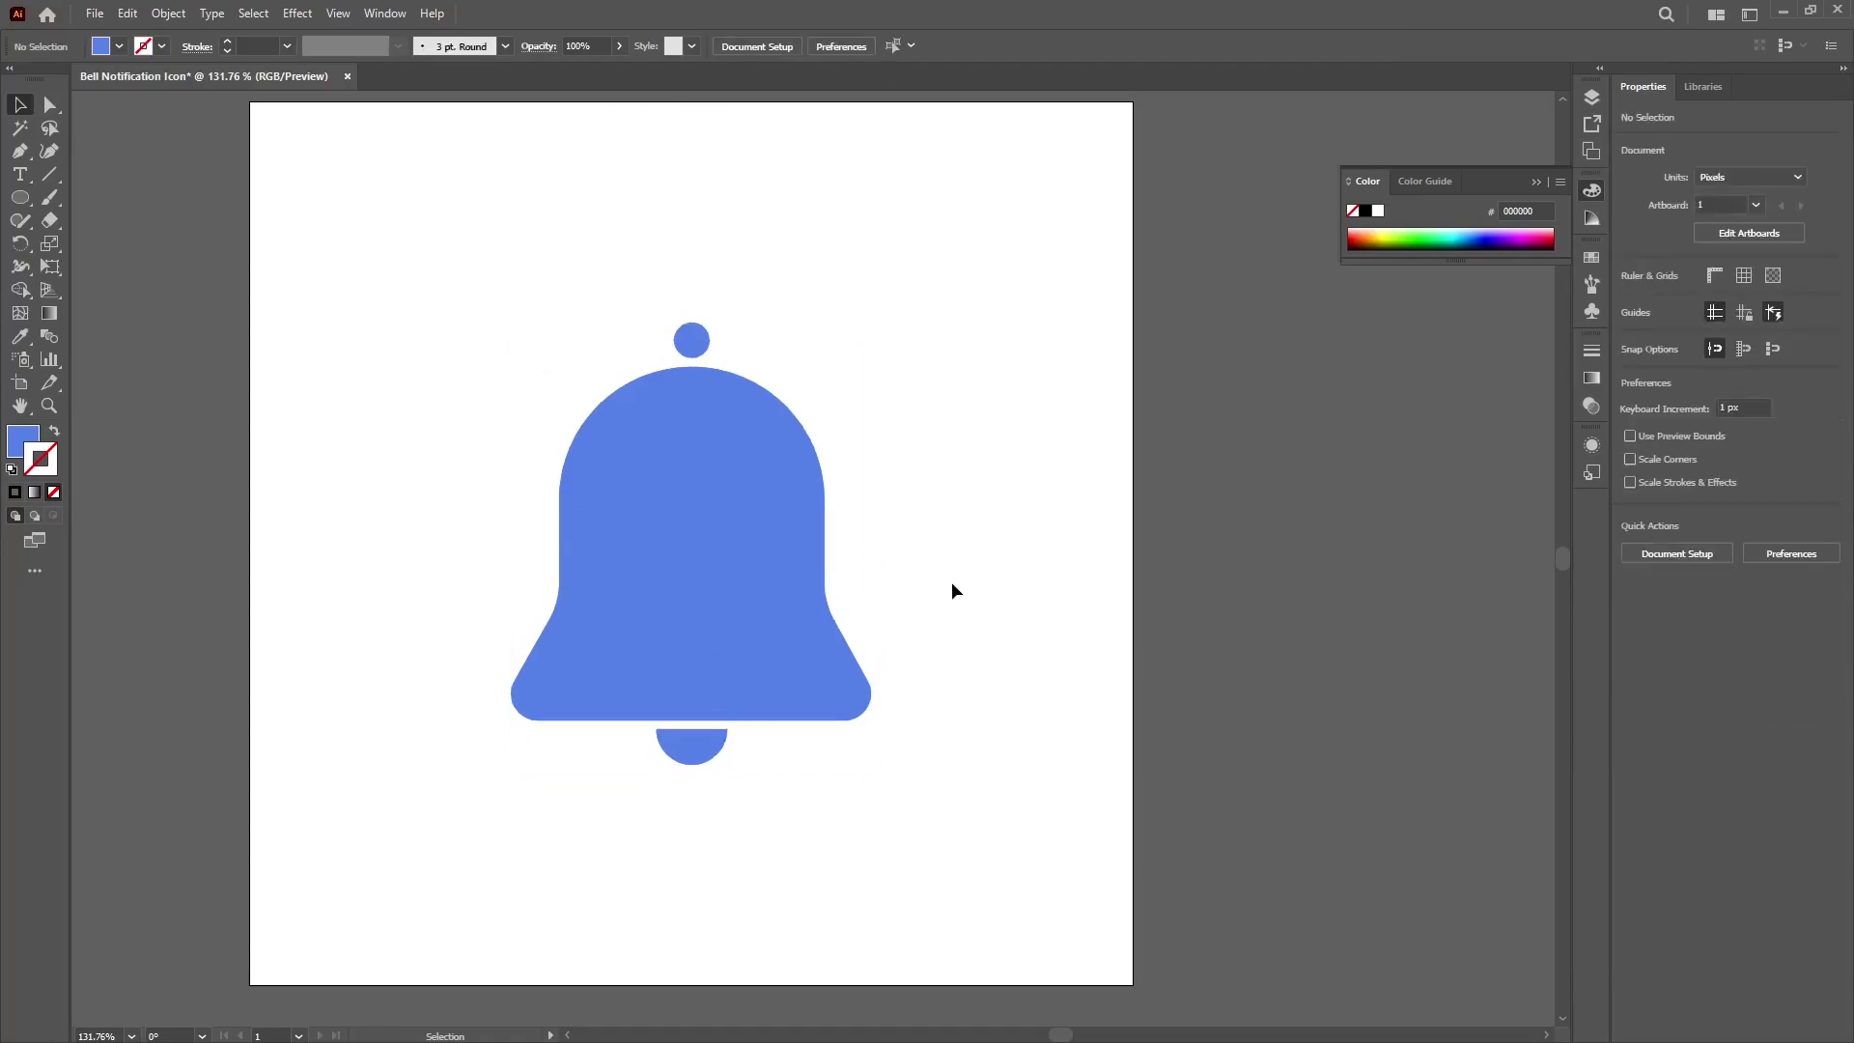